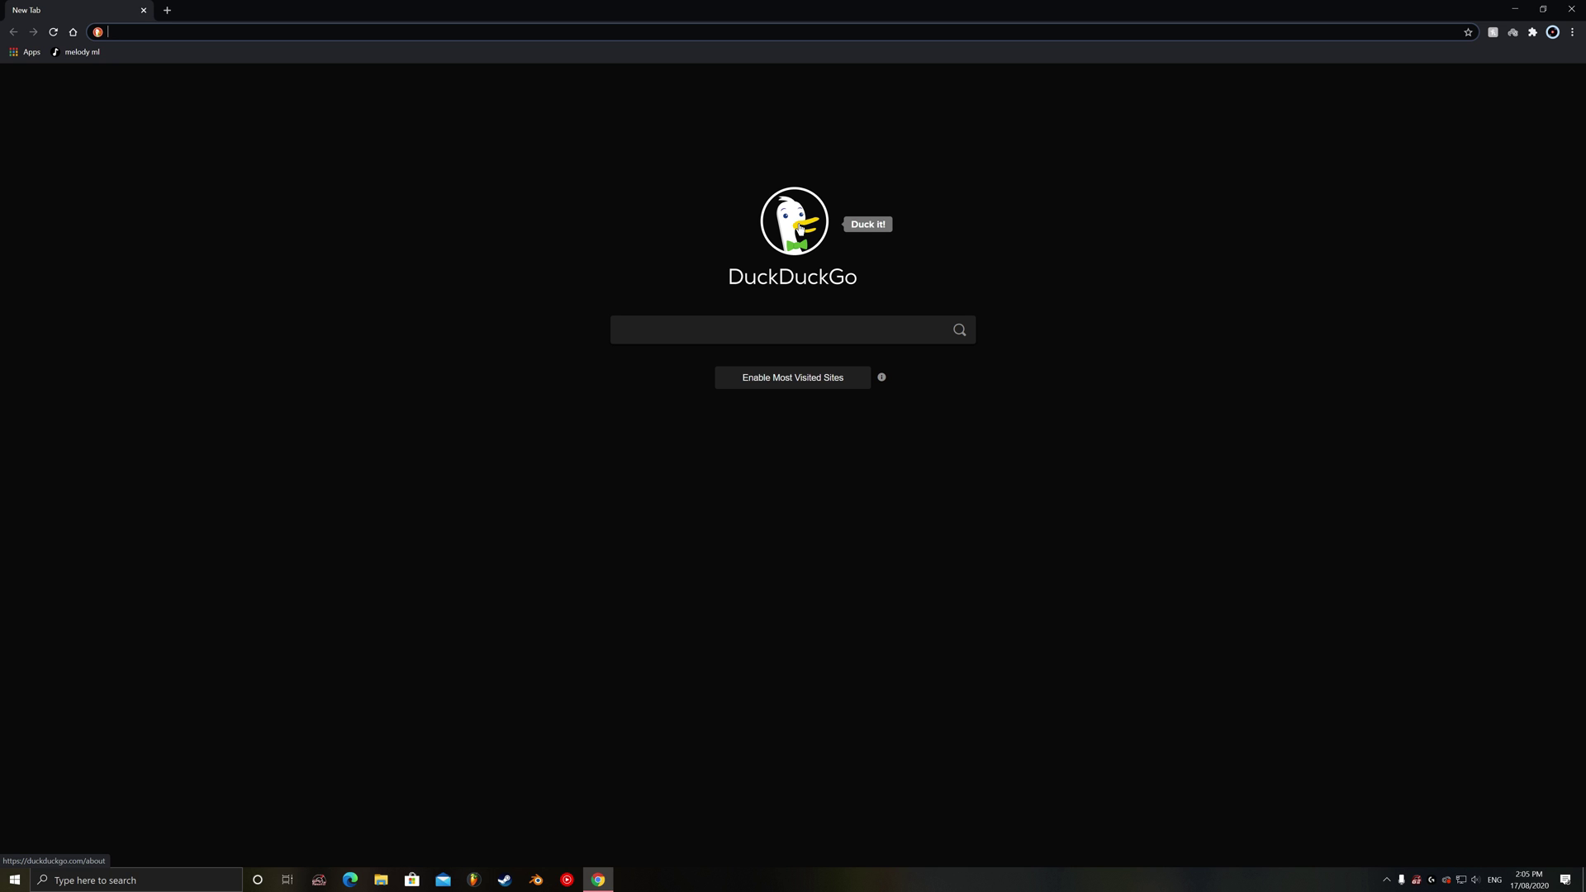
# Step: Quit the background Logitech G HUB app from its system tray icon
pyautogui.rightClick(1432, 880)
pyautogui.click(1435, 866)
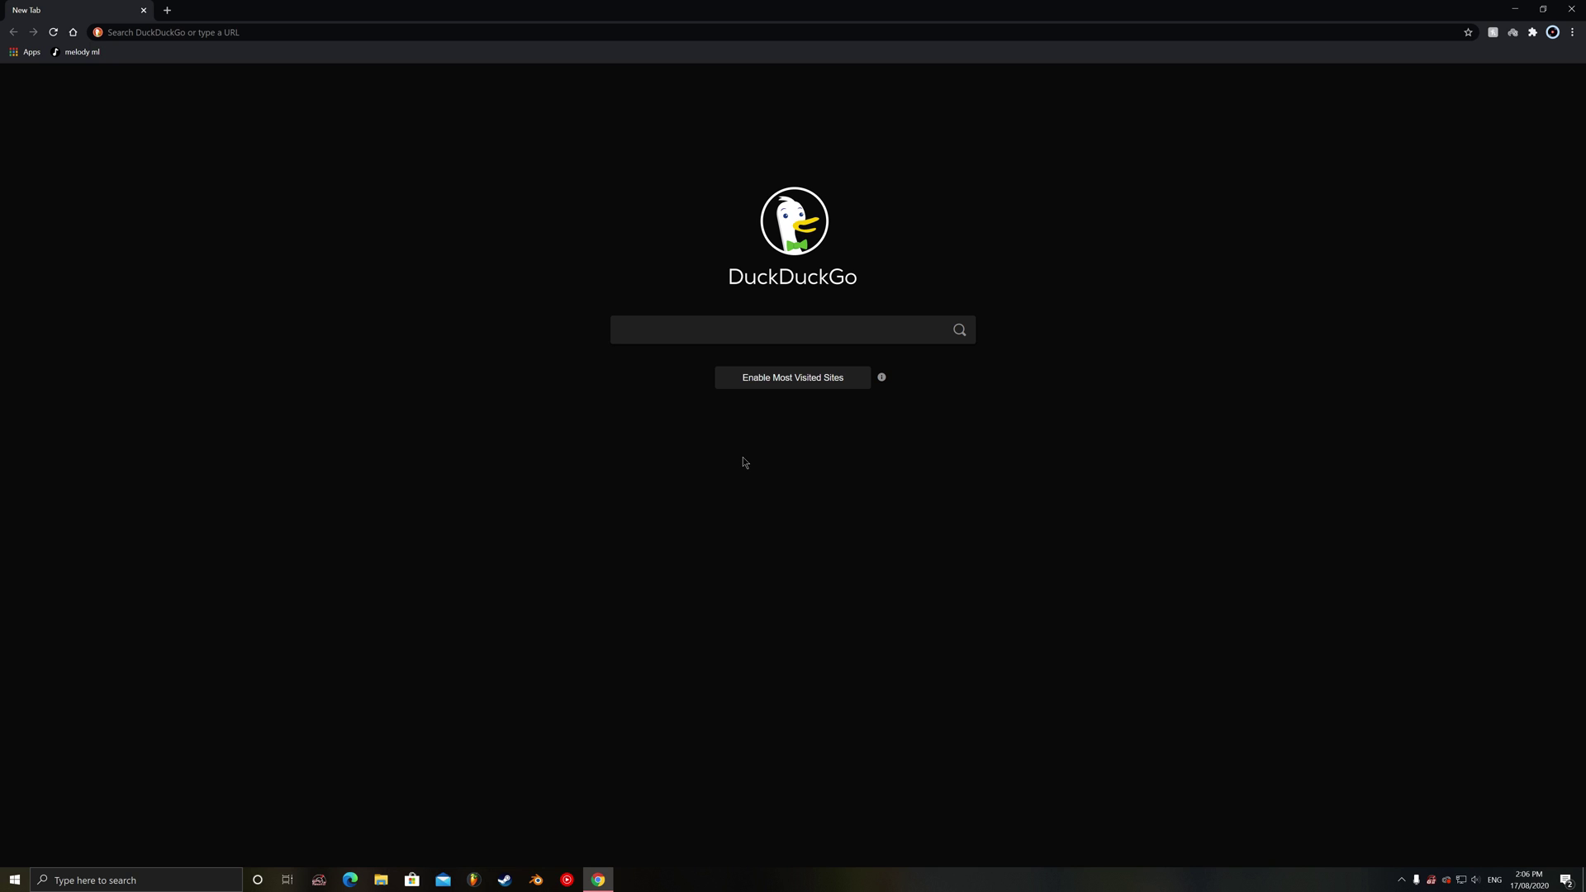
pyautogui.click(171, 881)
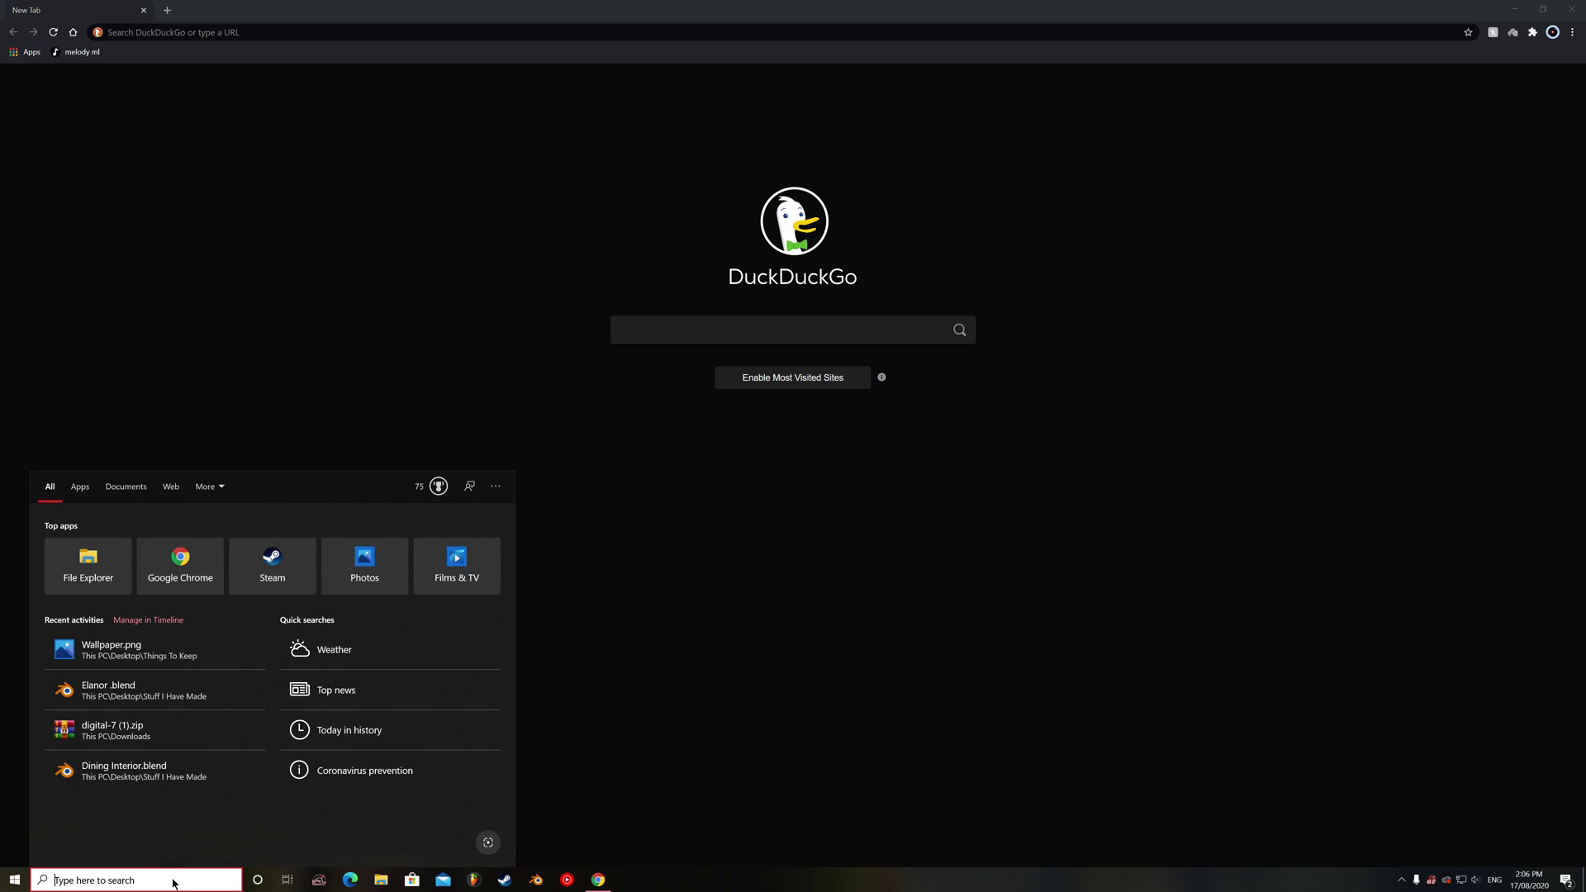
pyautogui.write('lo')
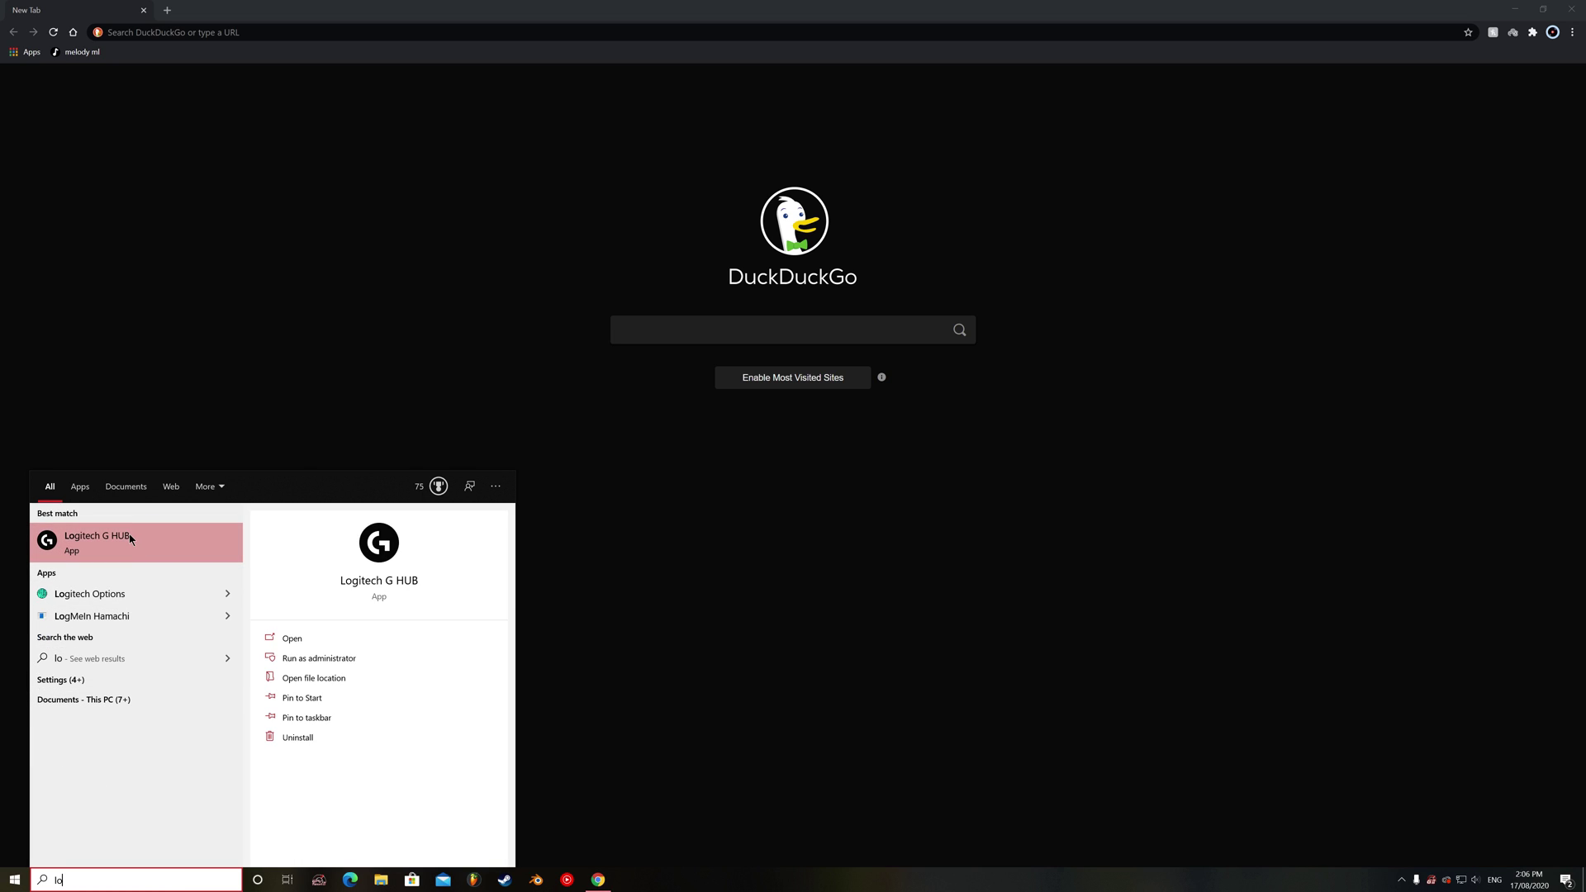
pyautogui.click(130, 539)
pyautogui.click(729, 526)
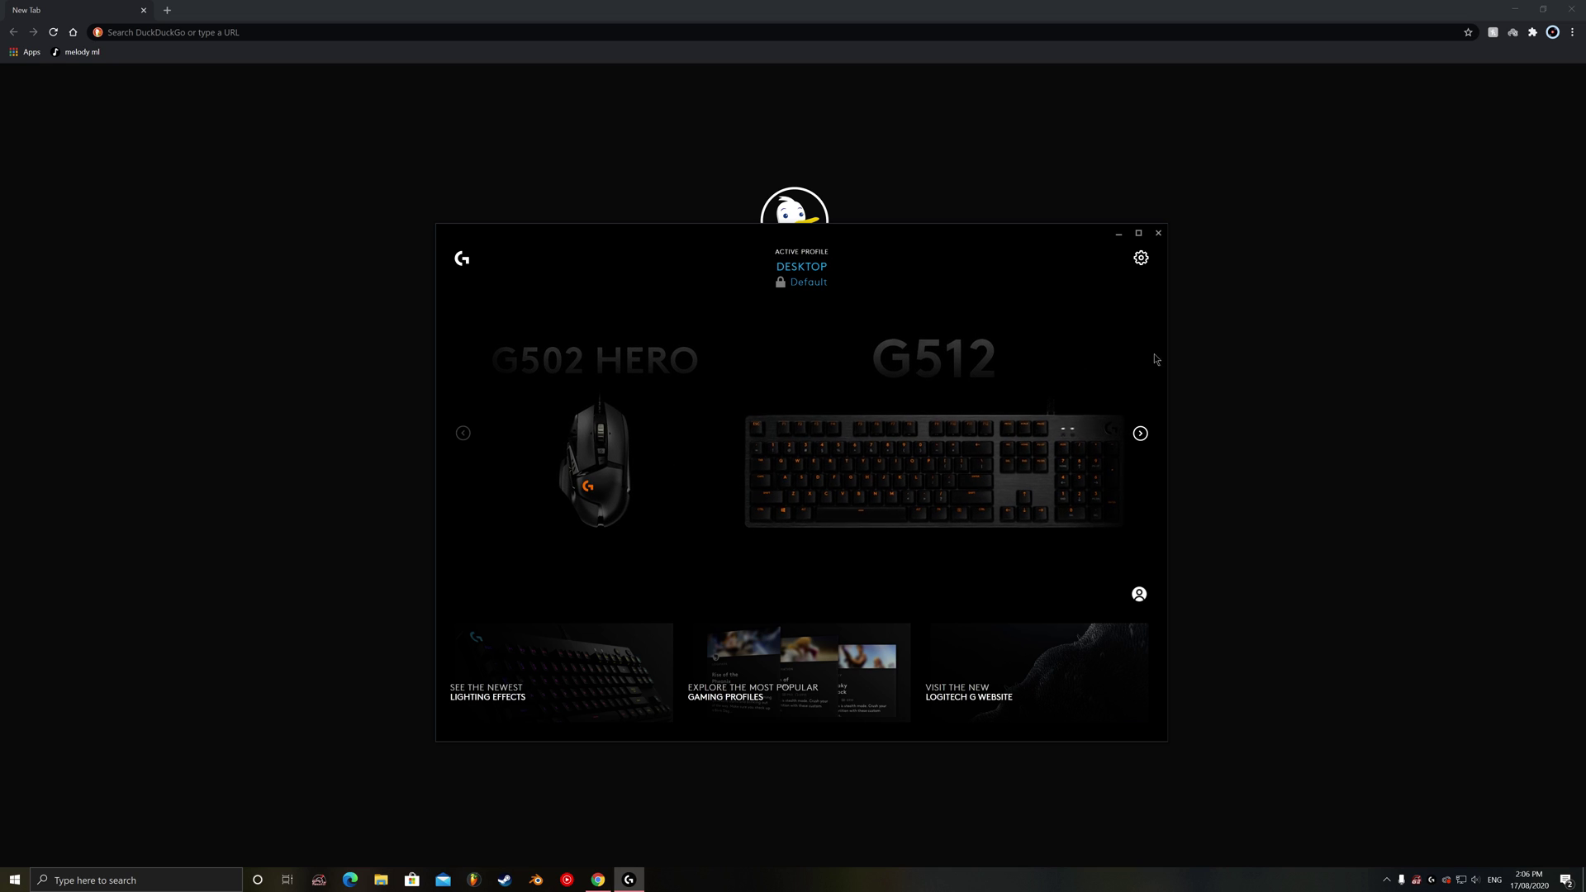
pyautogui.click(1158, 233)
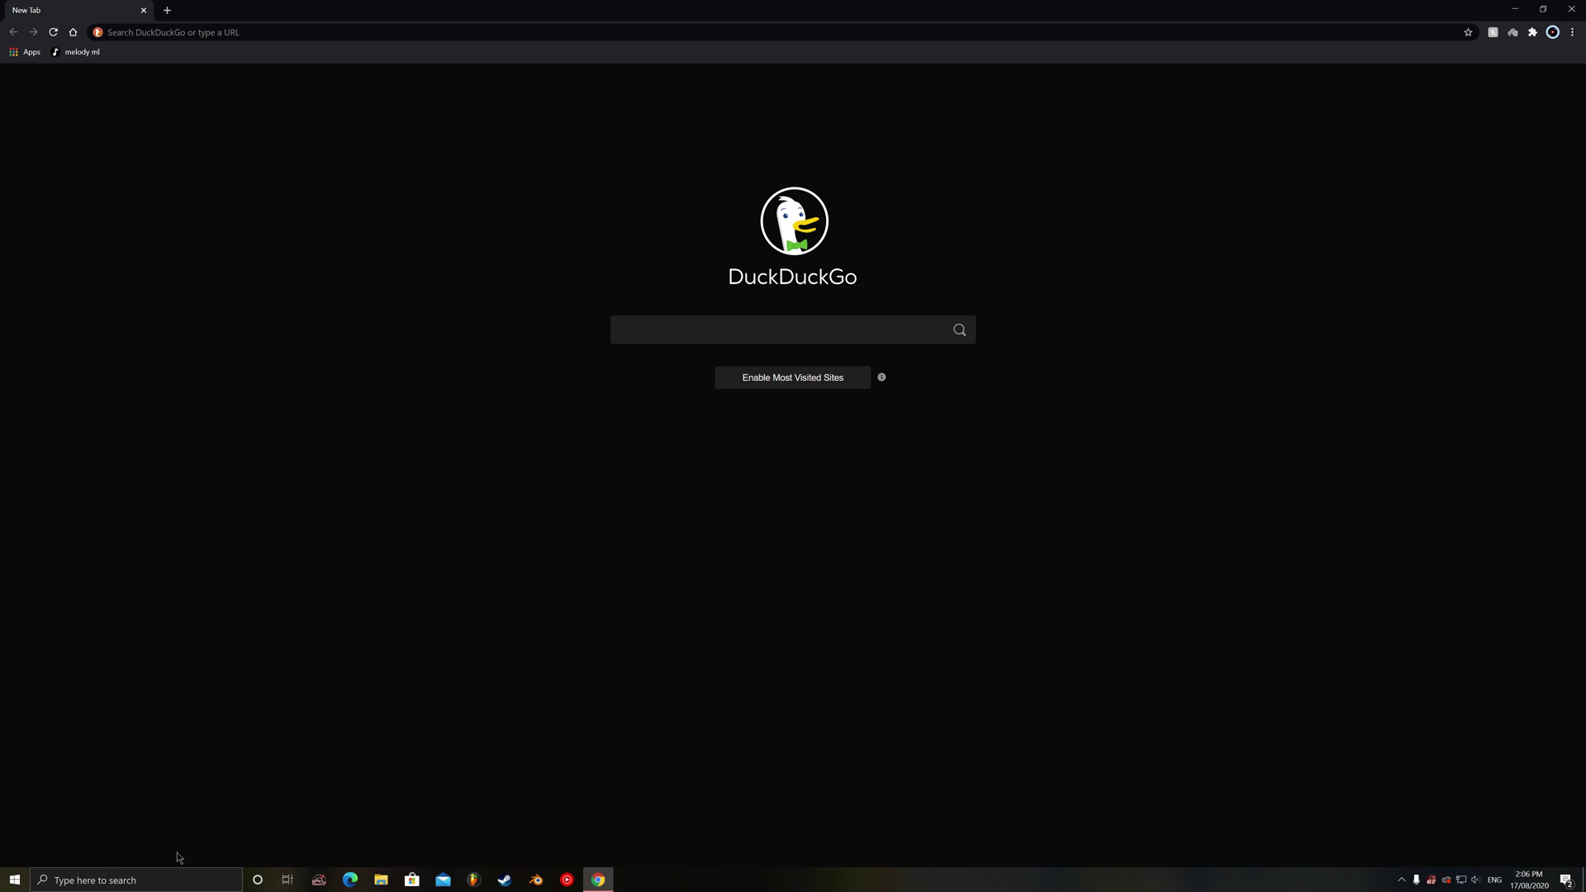
# Step: Search 'lo' and open the Logitech G HUB shortcut's location in the Start Menu\Programs\Logi folder
pyautogui.click(161, 882)
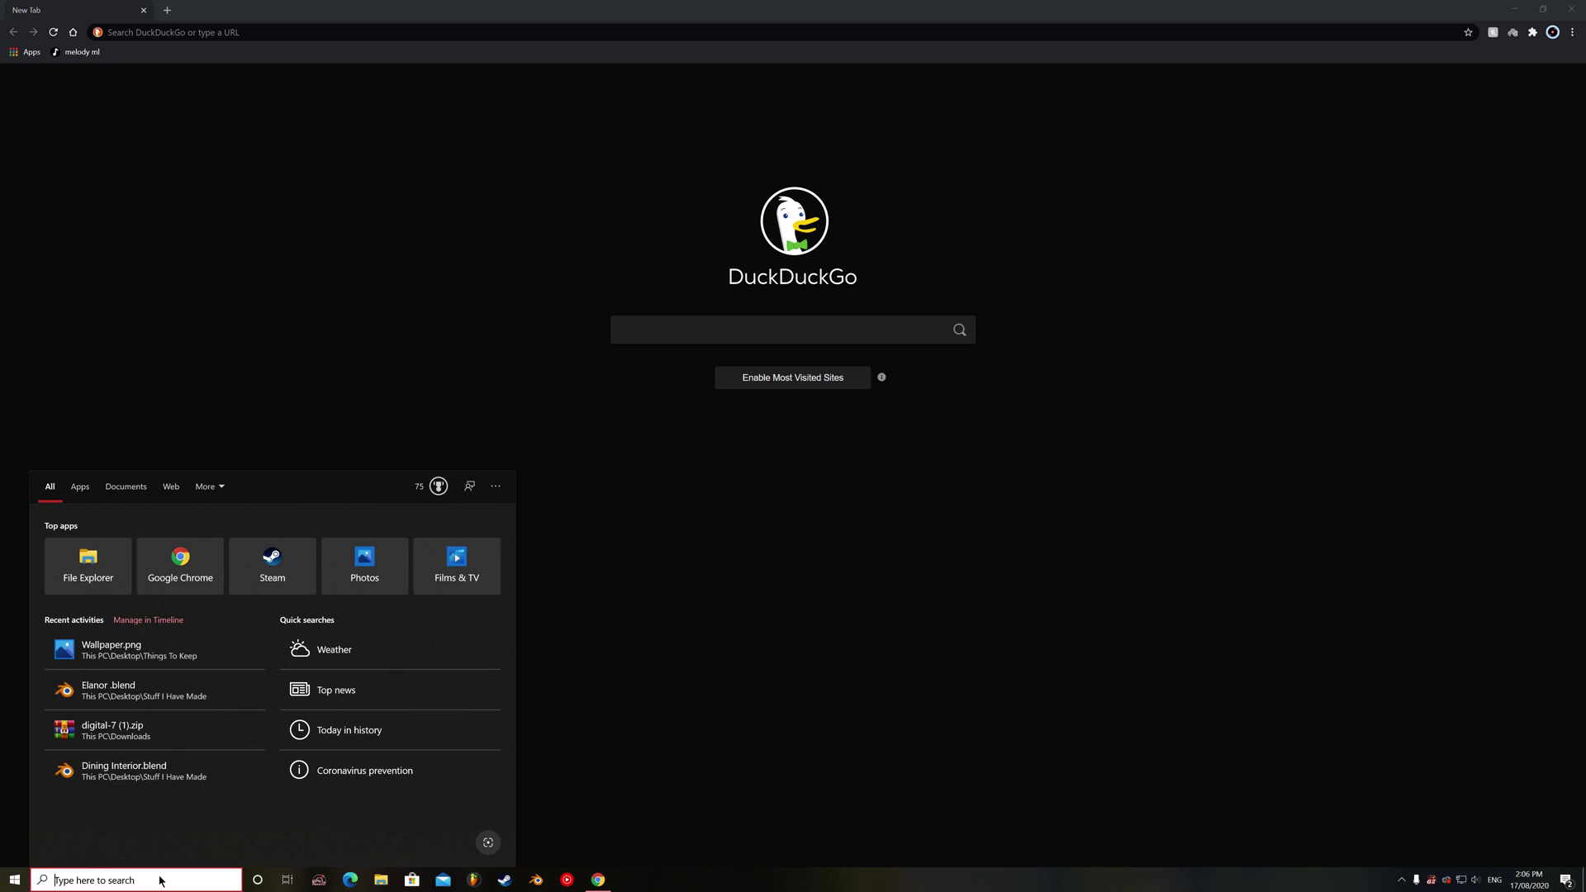
pyautogui.write('lo')
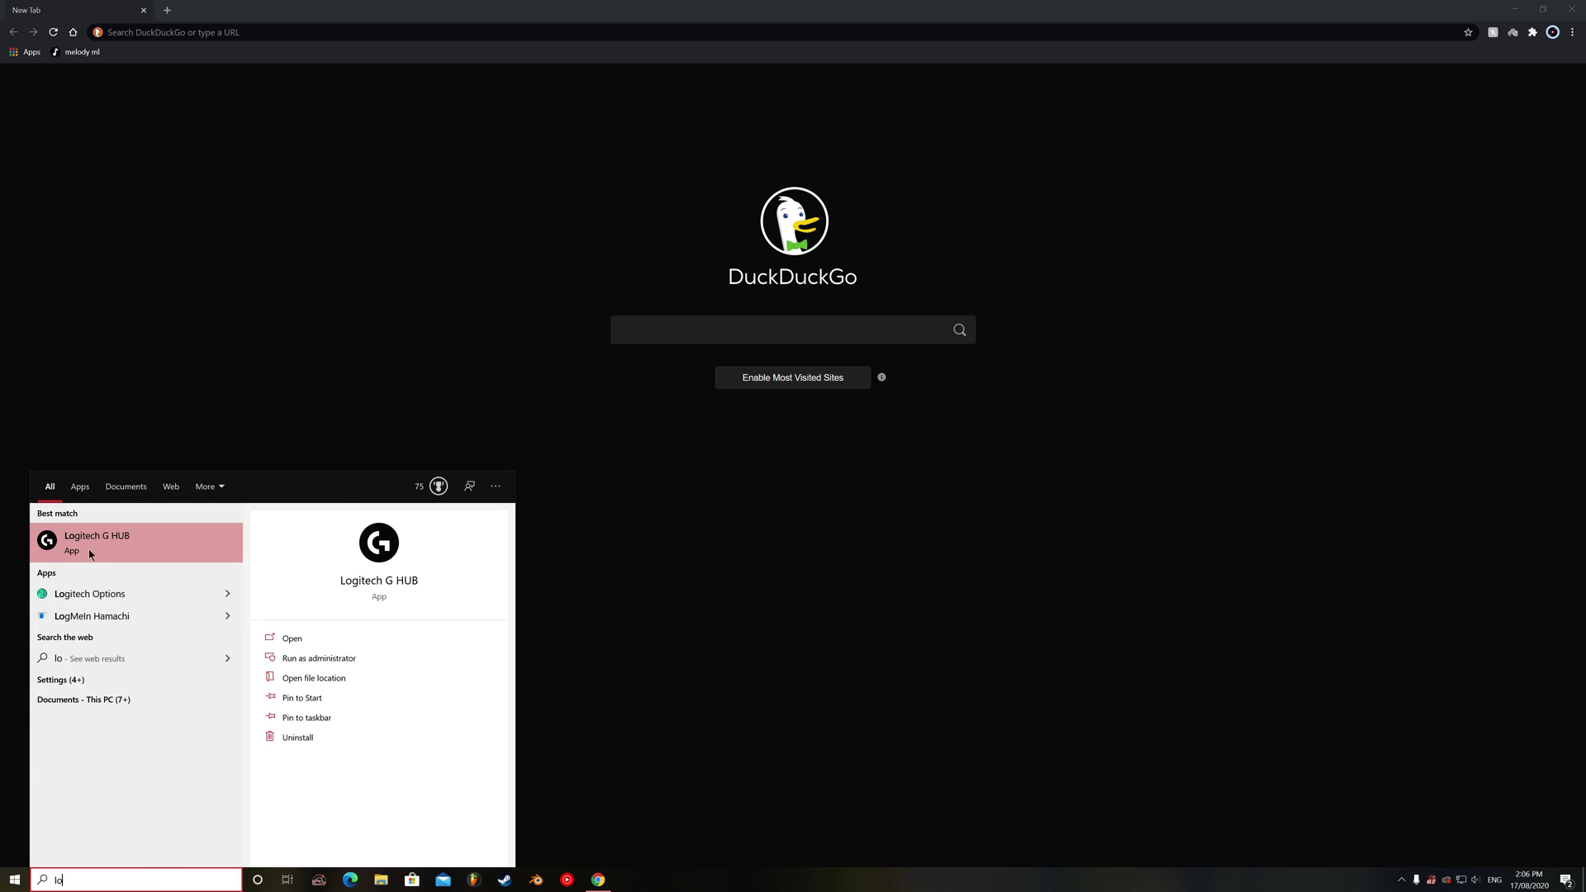
pyautogui.rightClick(115, 542)
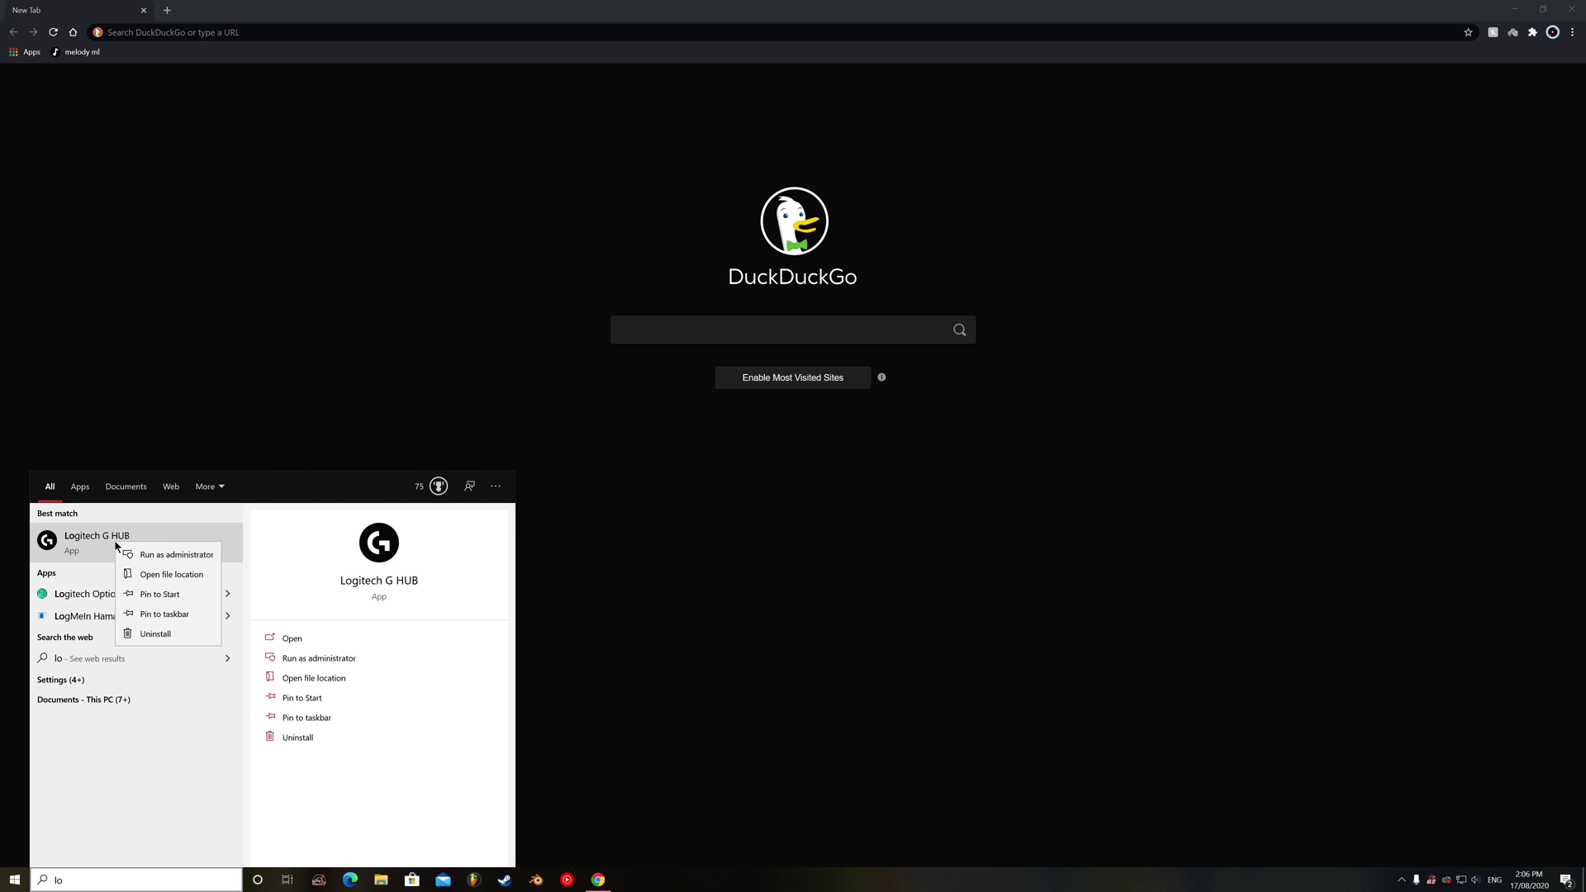
pyautogui.click(144, 577)
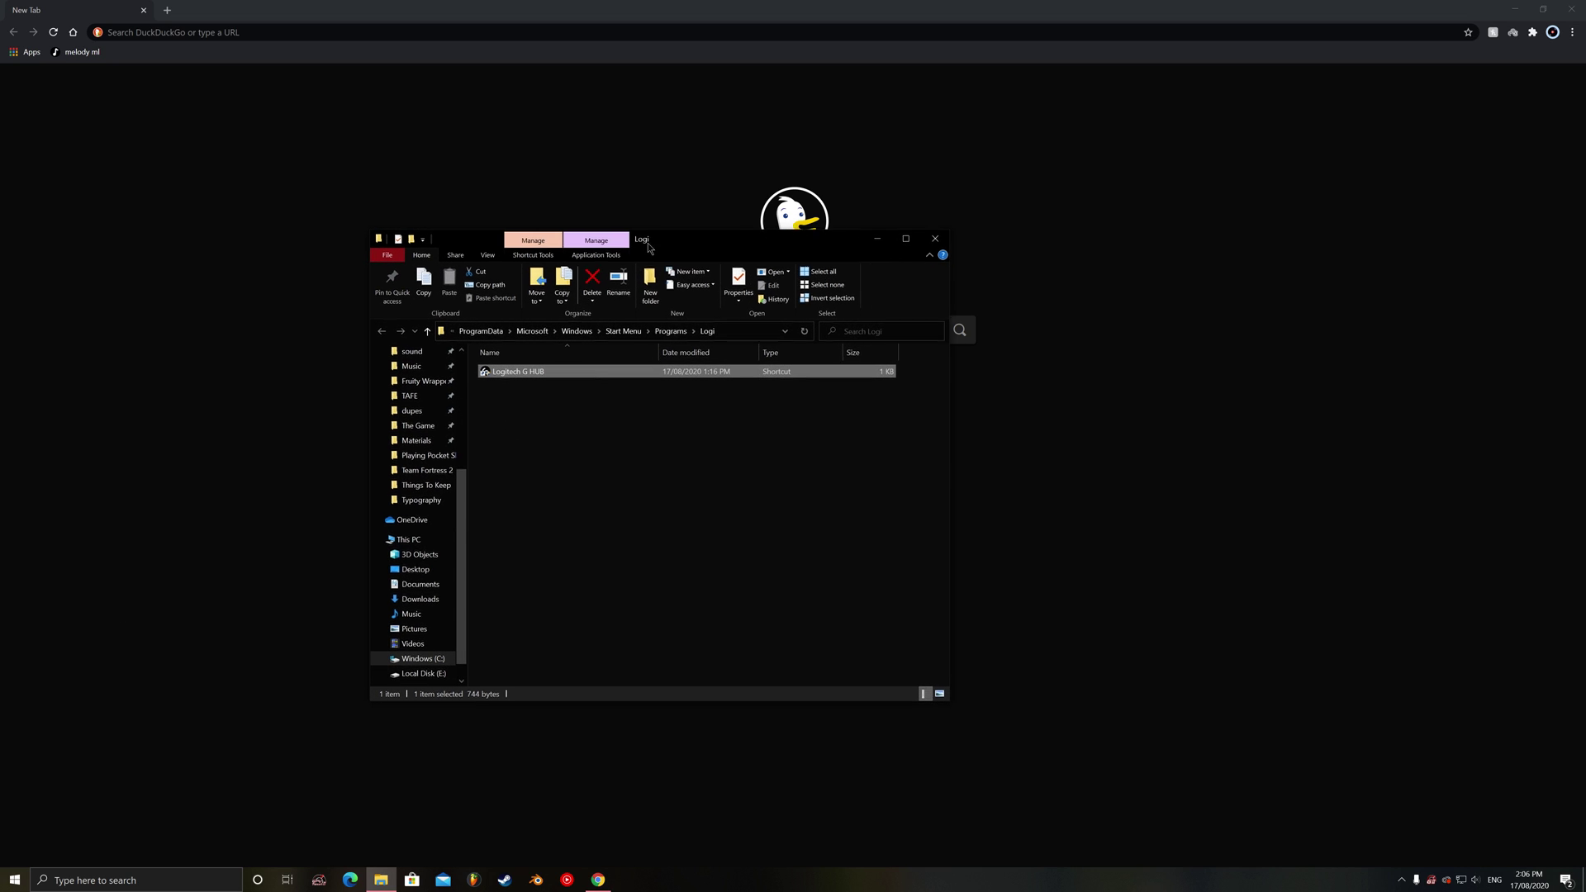
pyautogui.moveTo(648, 246); pyautogui.dragTo(773, 316)
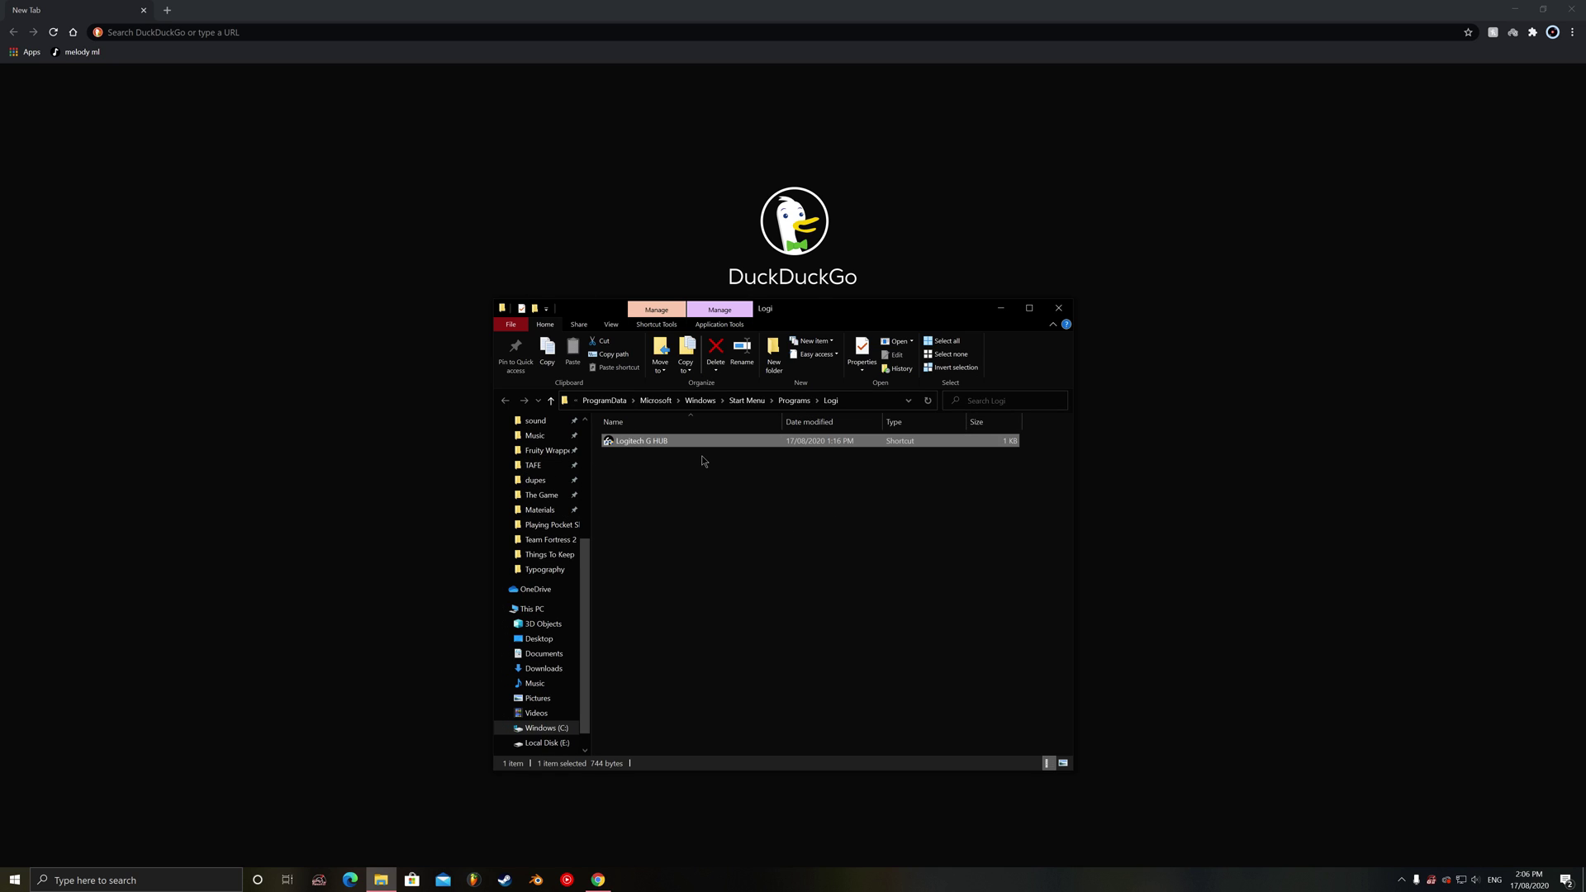
pyautogui.rightClick(626, 446)
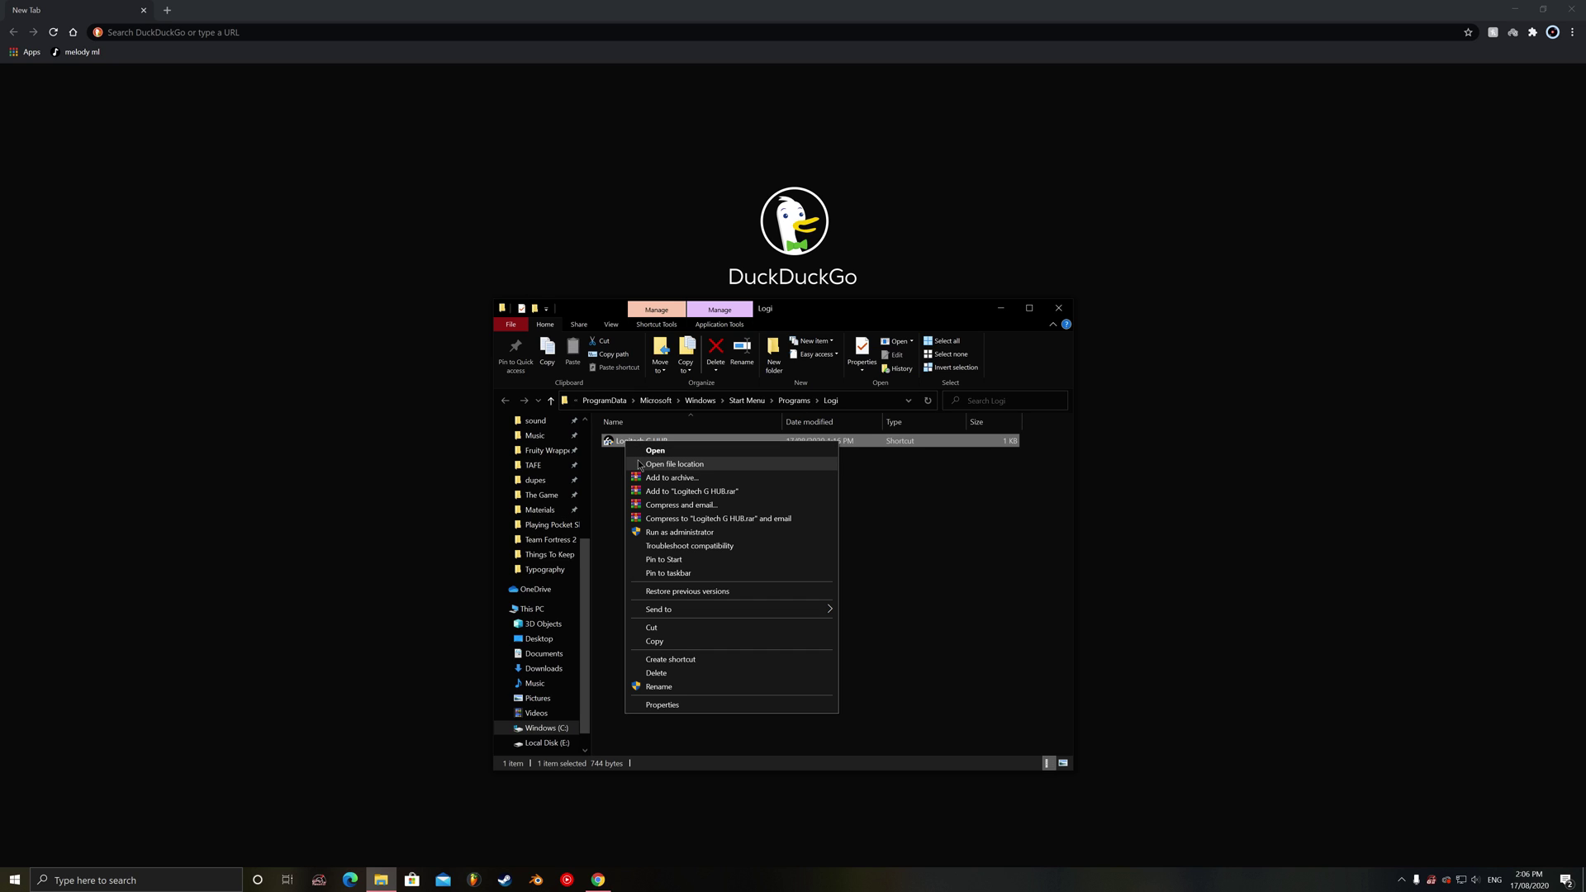
# Step: Go to the C:\Program Files\LGHUB folder and scroll through its 49 items
pyautogui.click(639, 466)
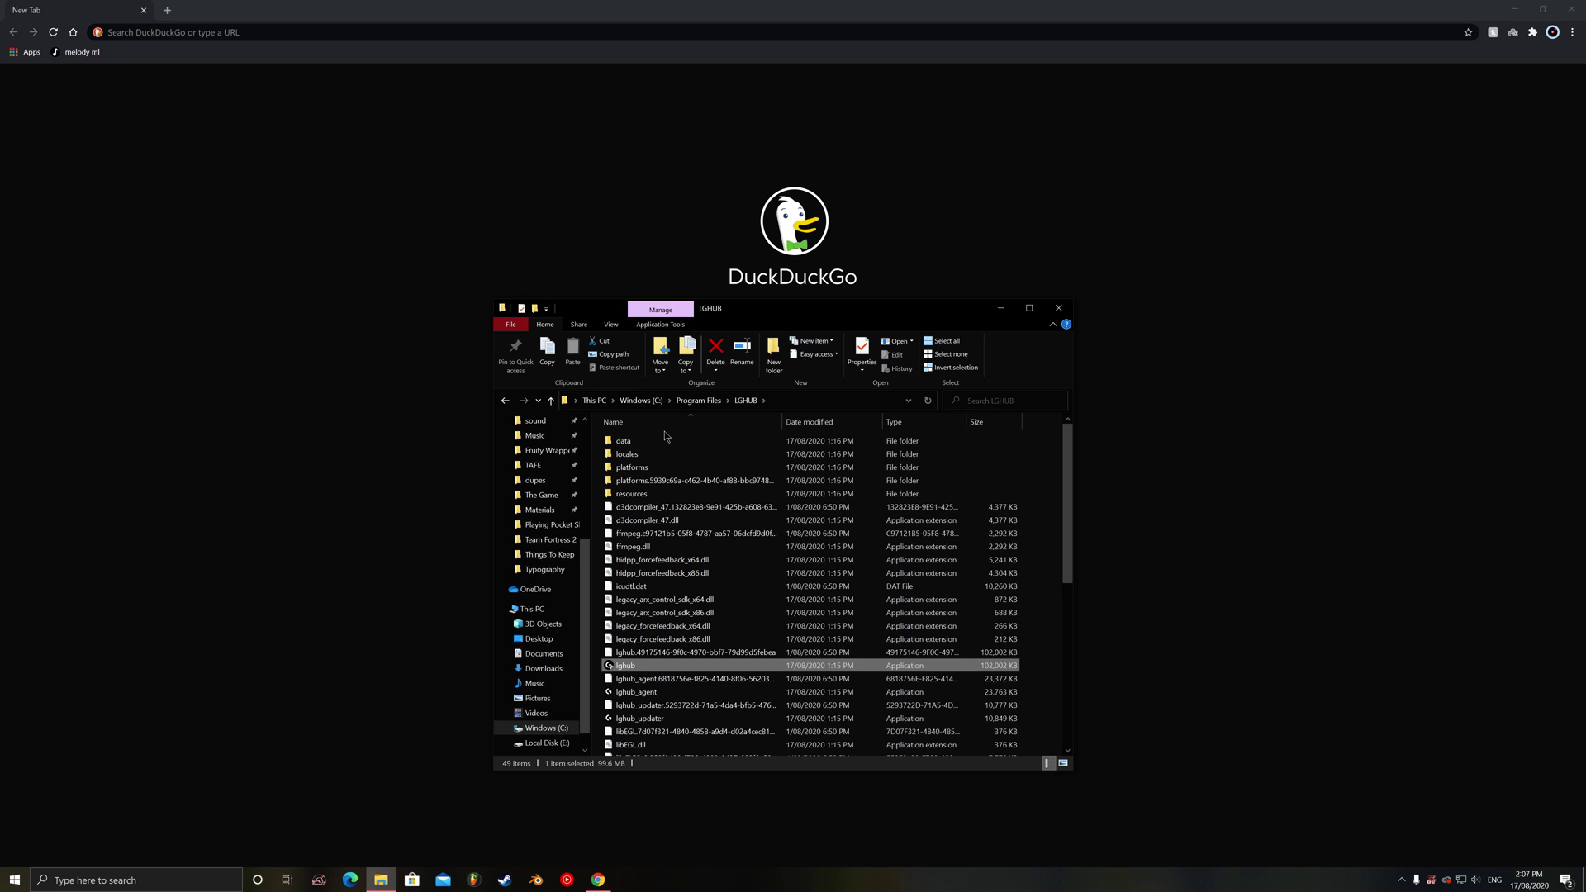
pyautogui.scroll(-6, 673, 471)
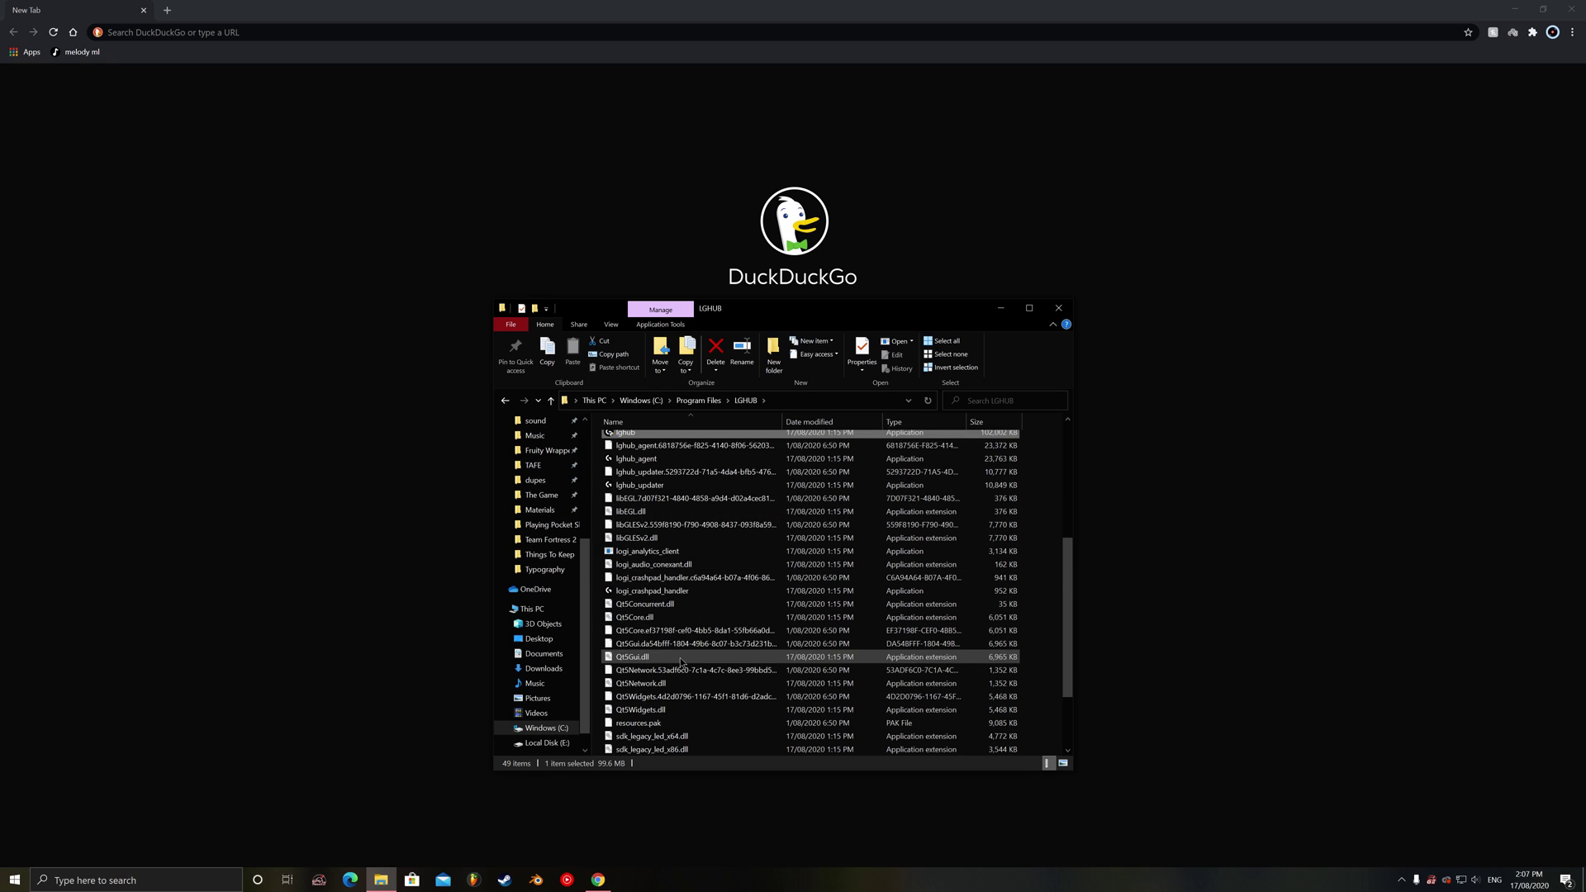
pyautogui.scroll(6, 682, 661)
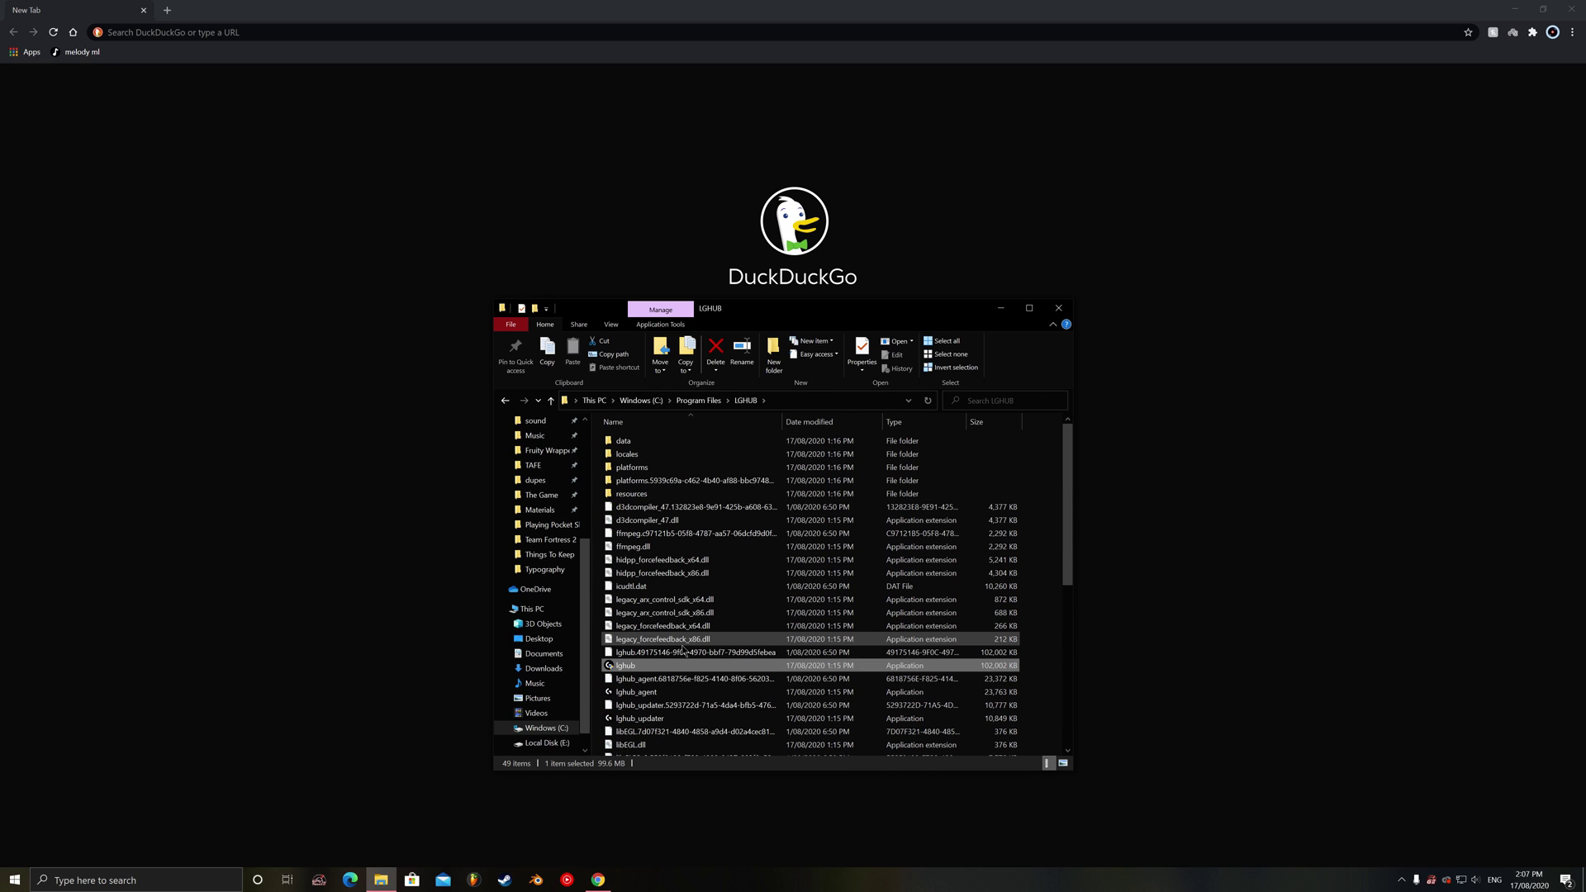
pyautogui.scroll(-2, 685, 652)
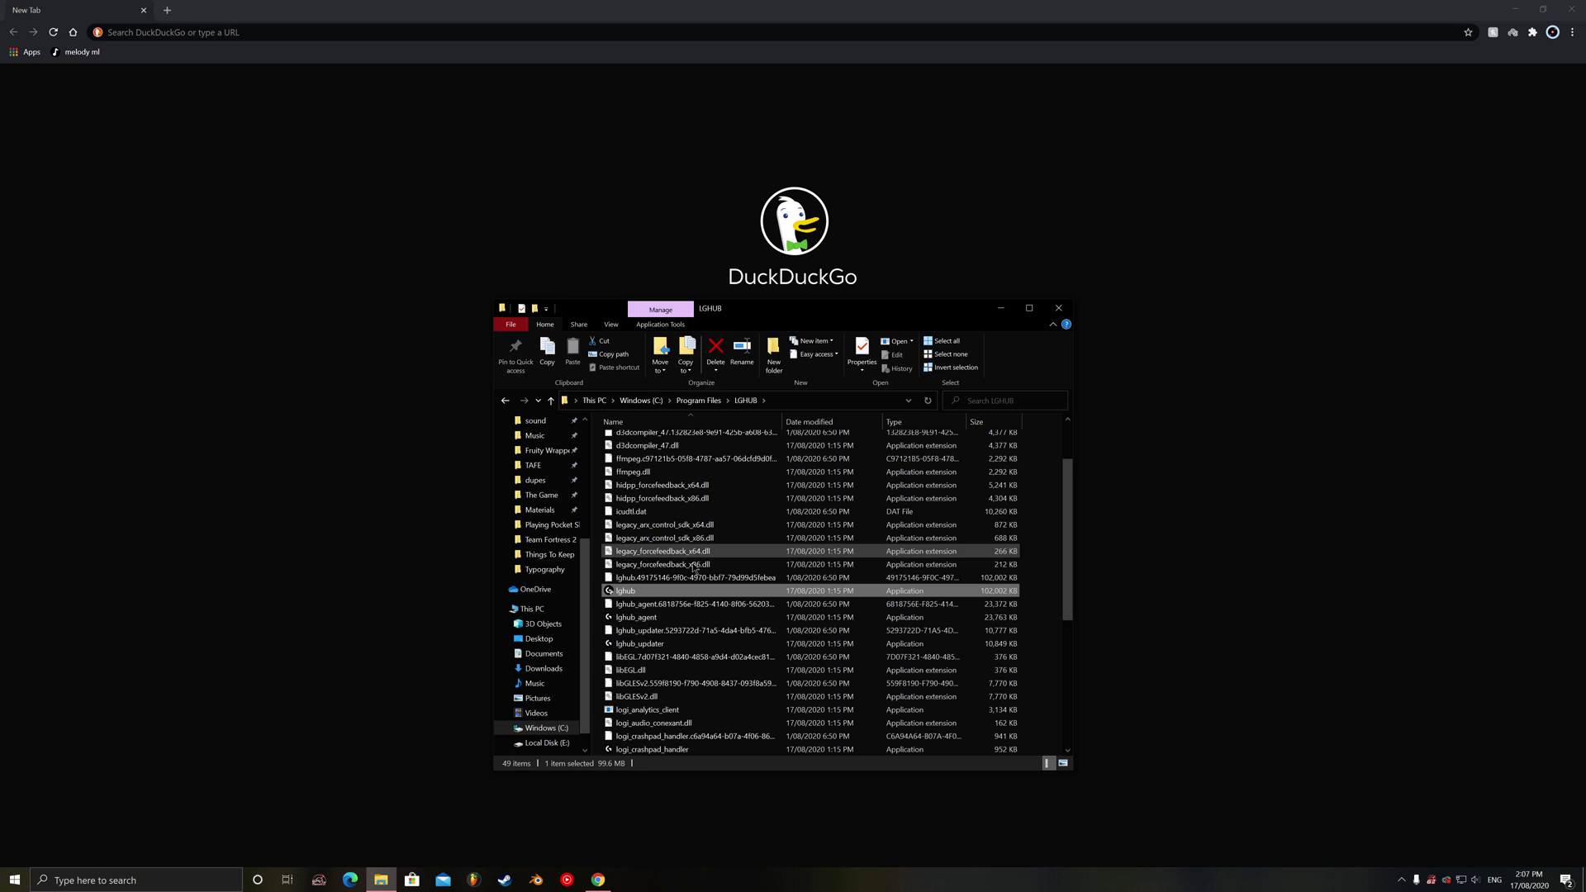
pyautogui.scroll(2, 719, 529)
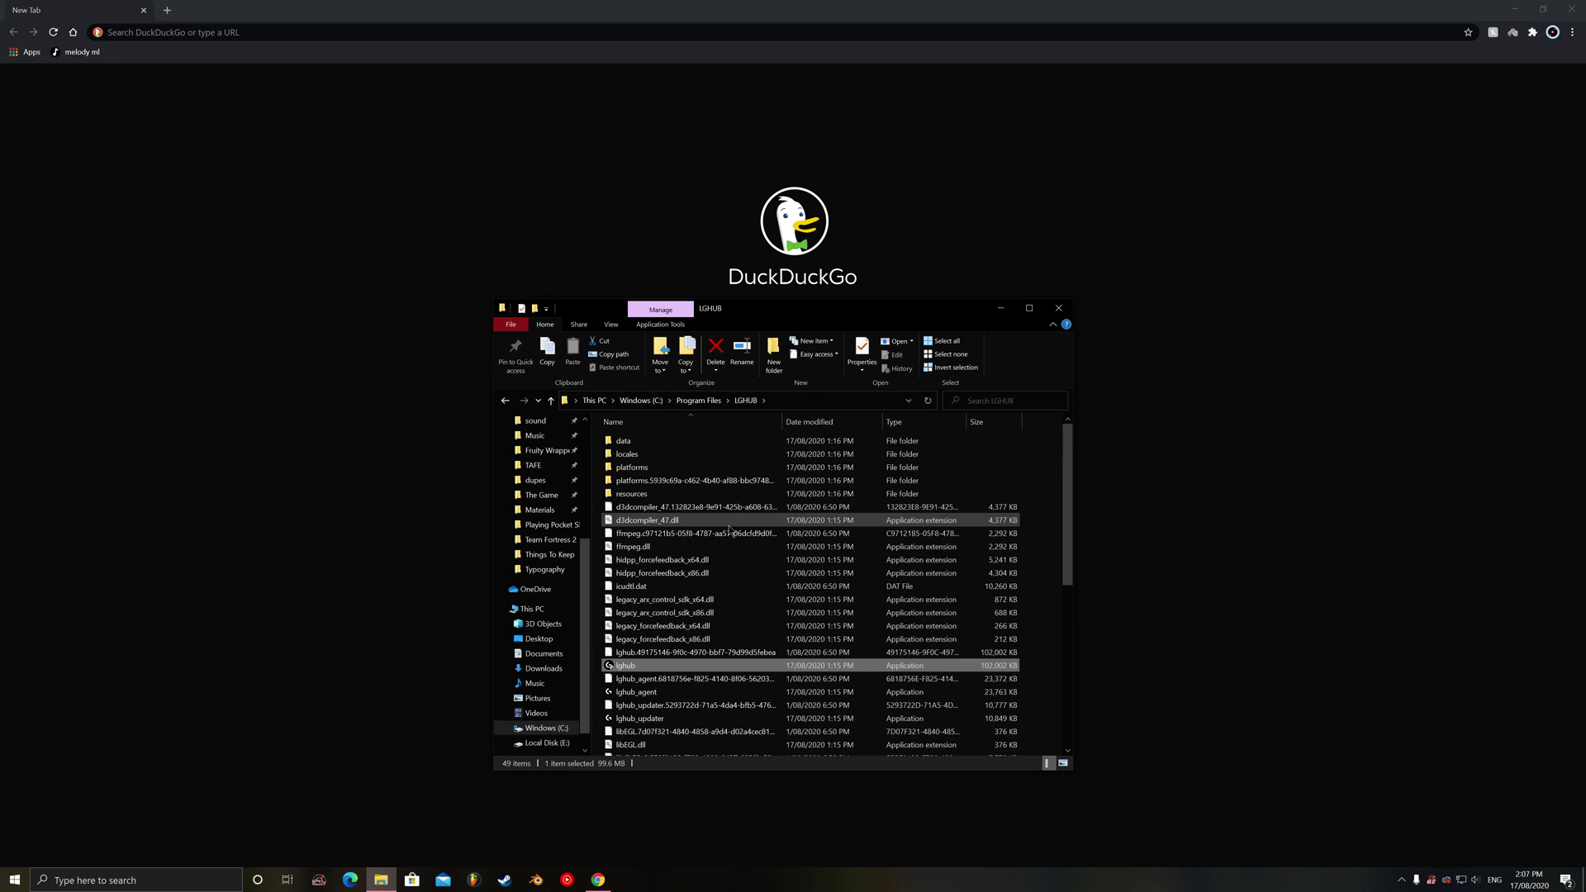
pyautogui.scroll(-2, 723, 529)
pyautogui.scroll(-1, 695, 530)
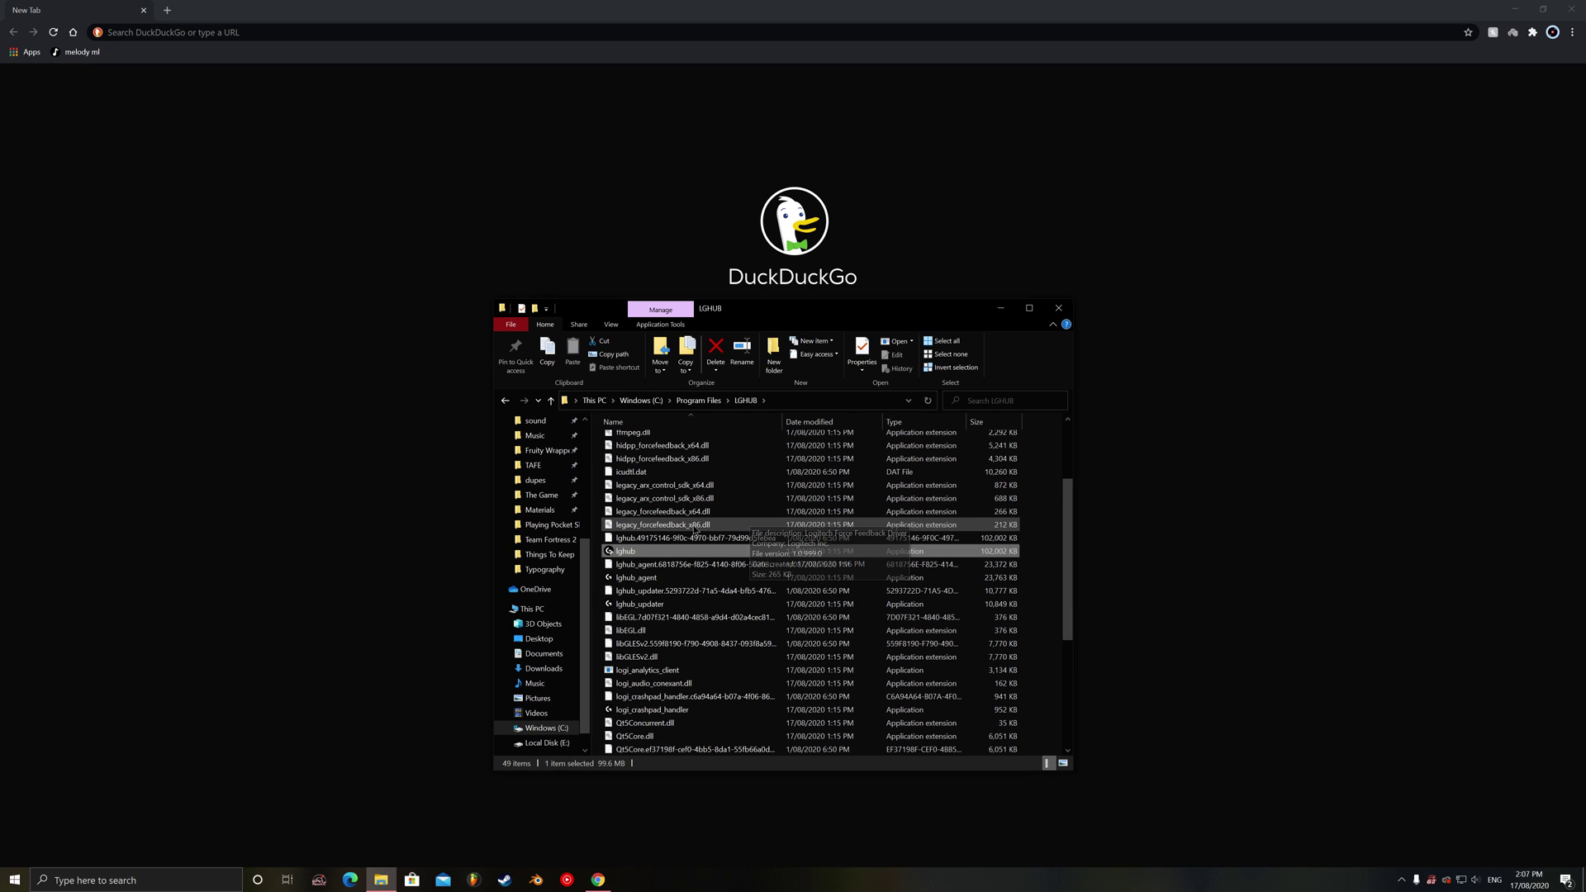
pyautogui.scroll(-1, 691, 570)
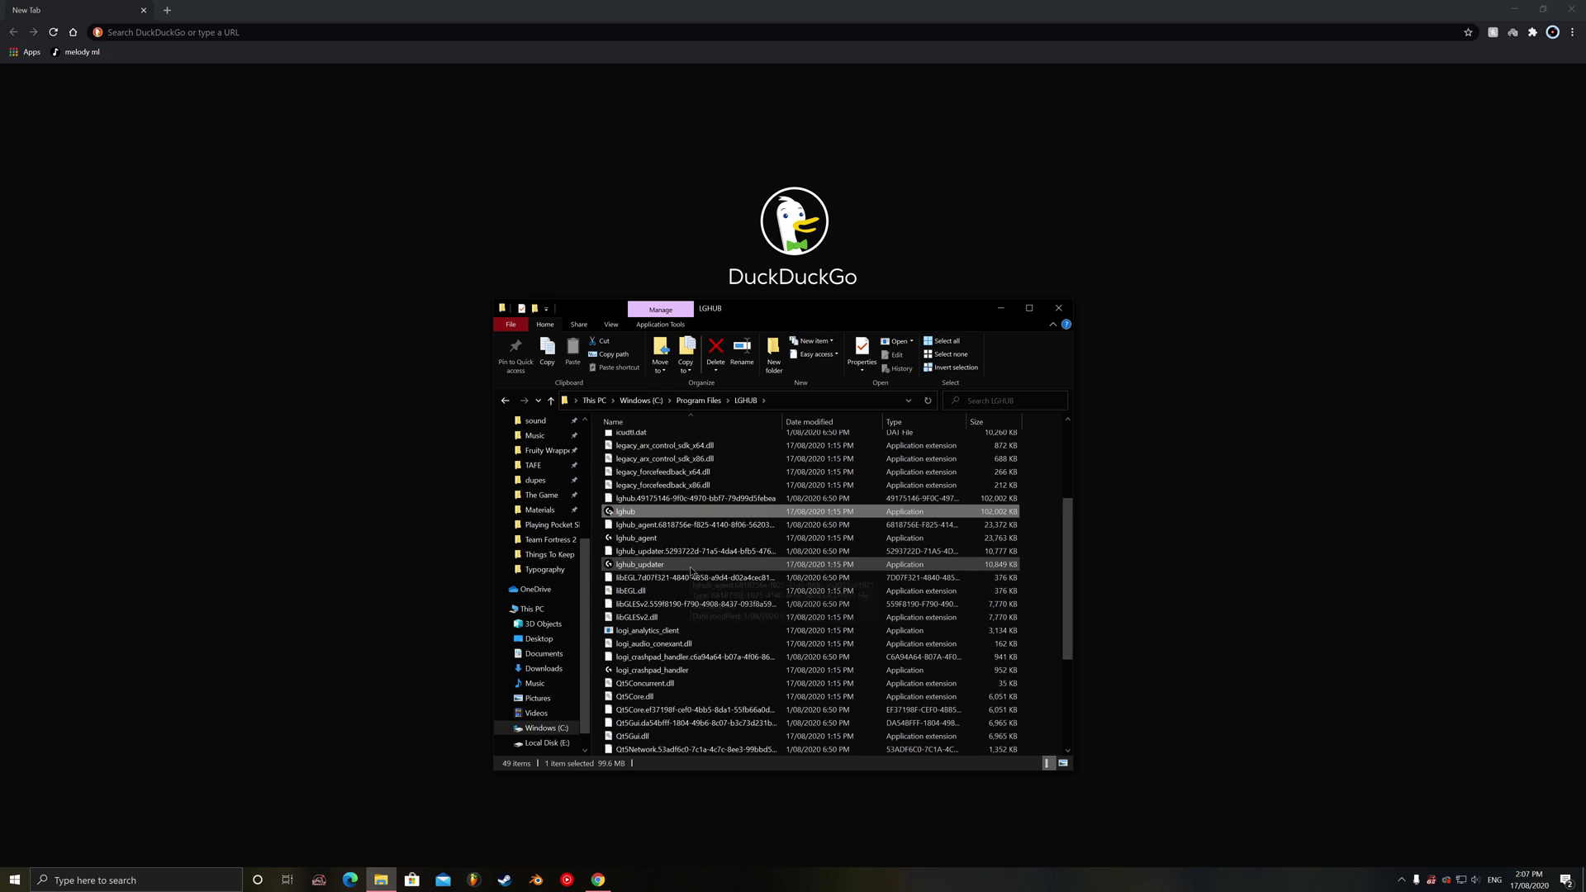
pyautogui.scroll(-3, 691, 571)
pyautogui.scroll(7, 690, 570)
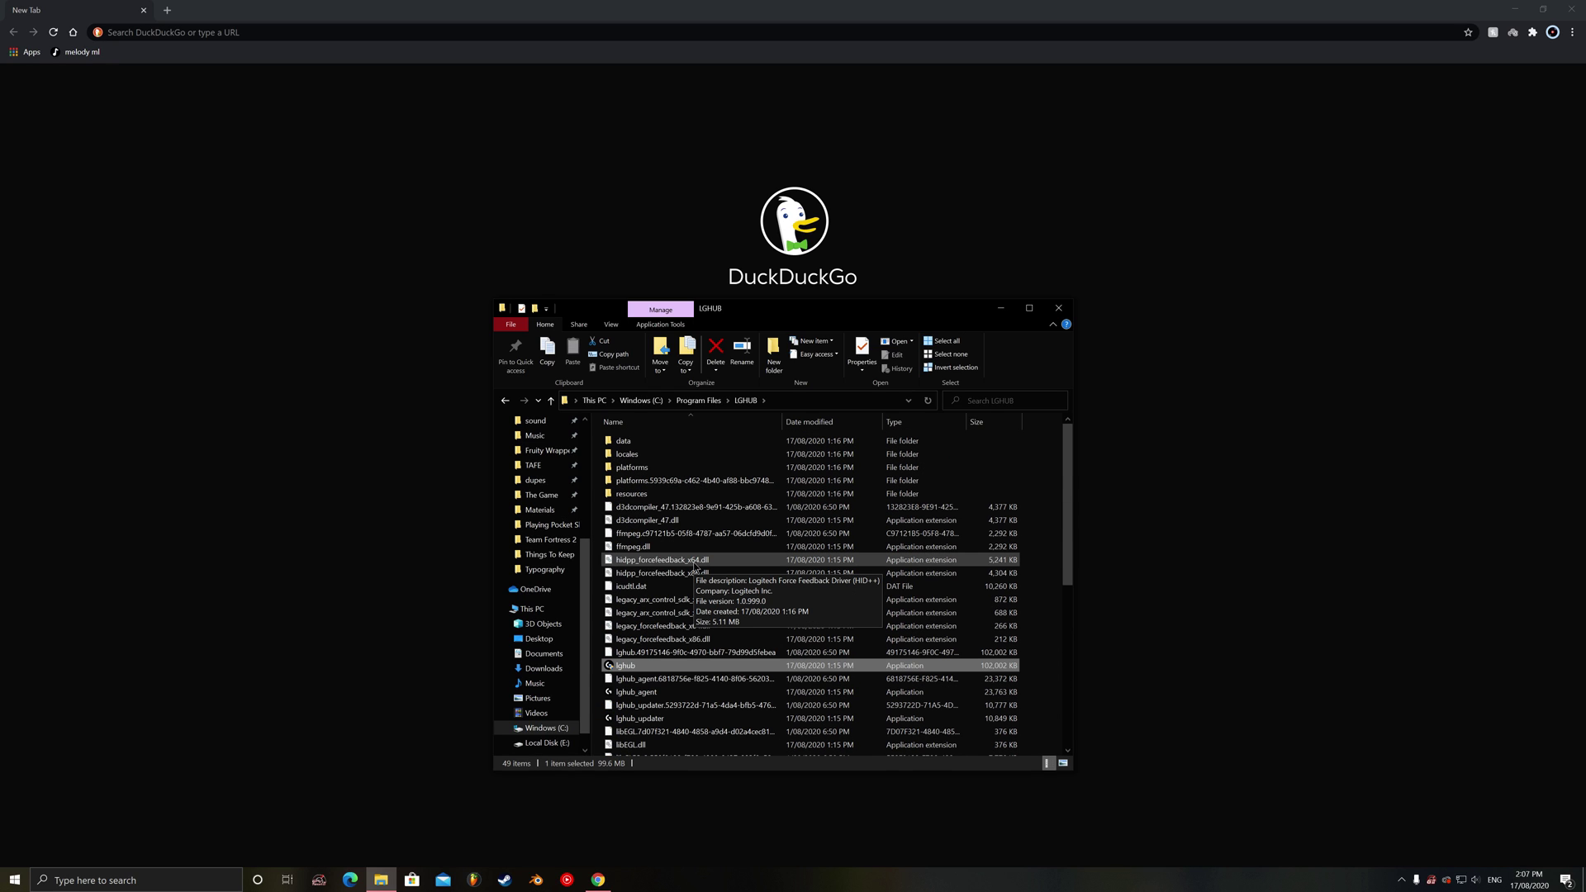
pyautogui.scroll(-3, 696, 568)
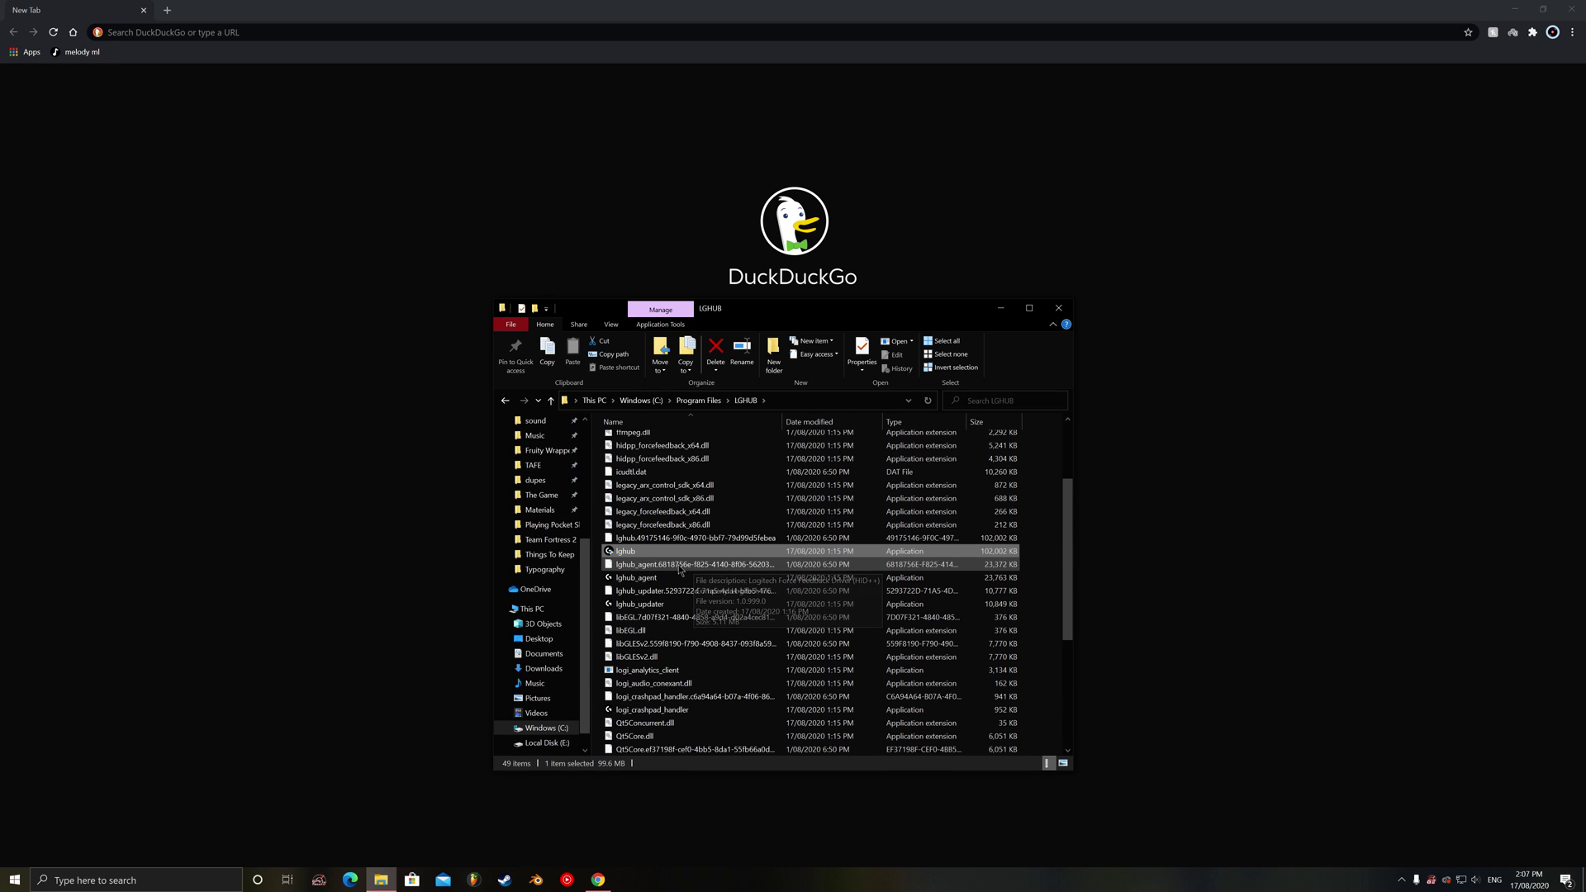
pyautogui.scroll(-2, 696, 568)
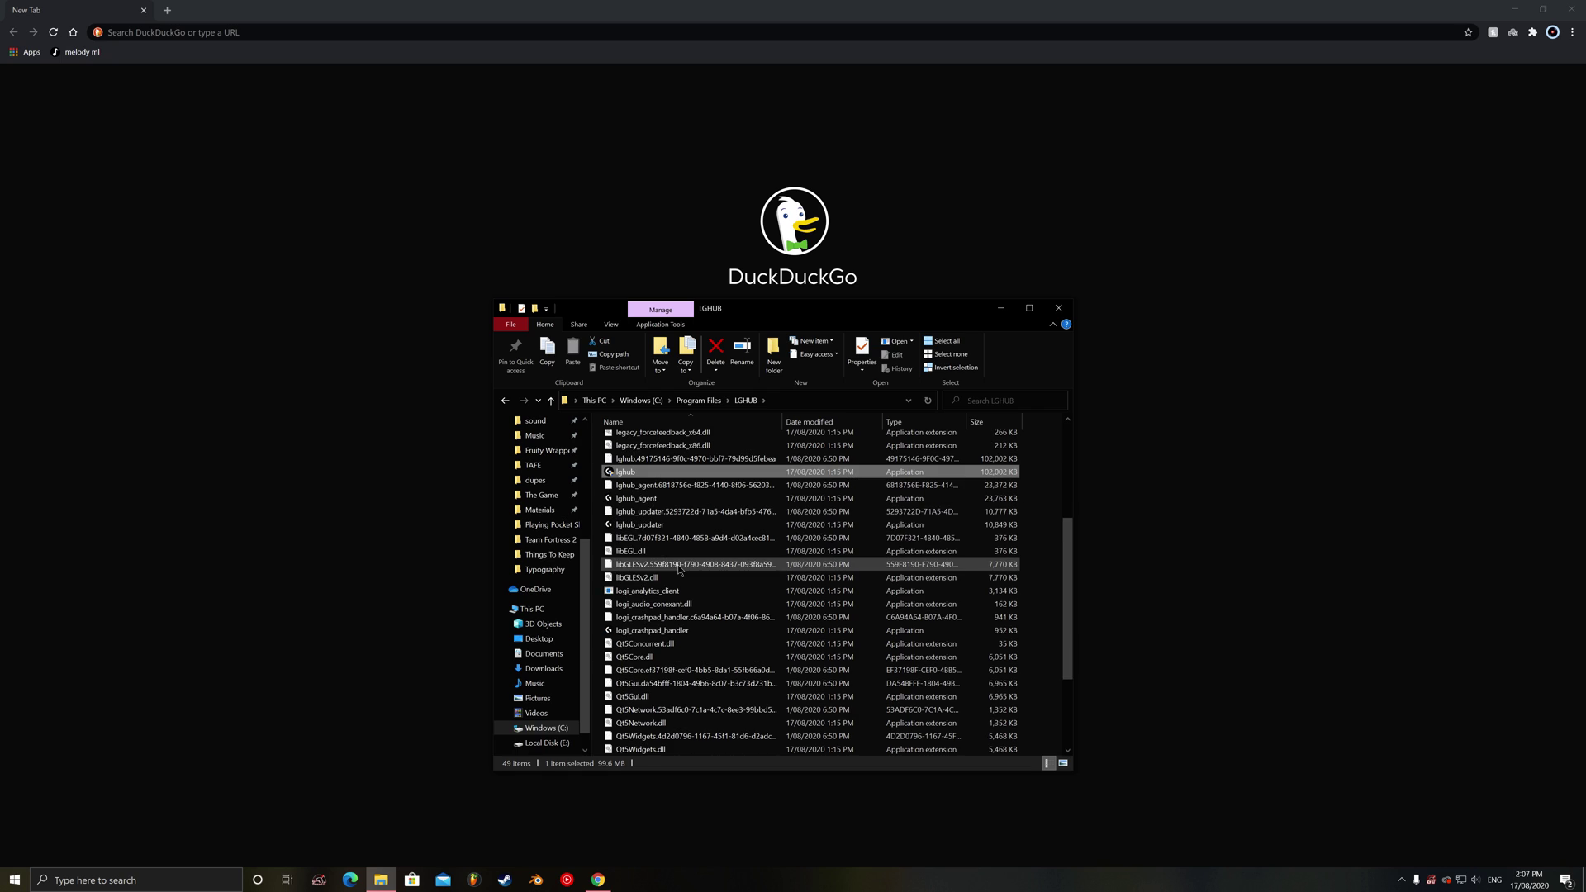
pyautogui.click(1039, 524)
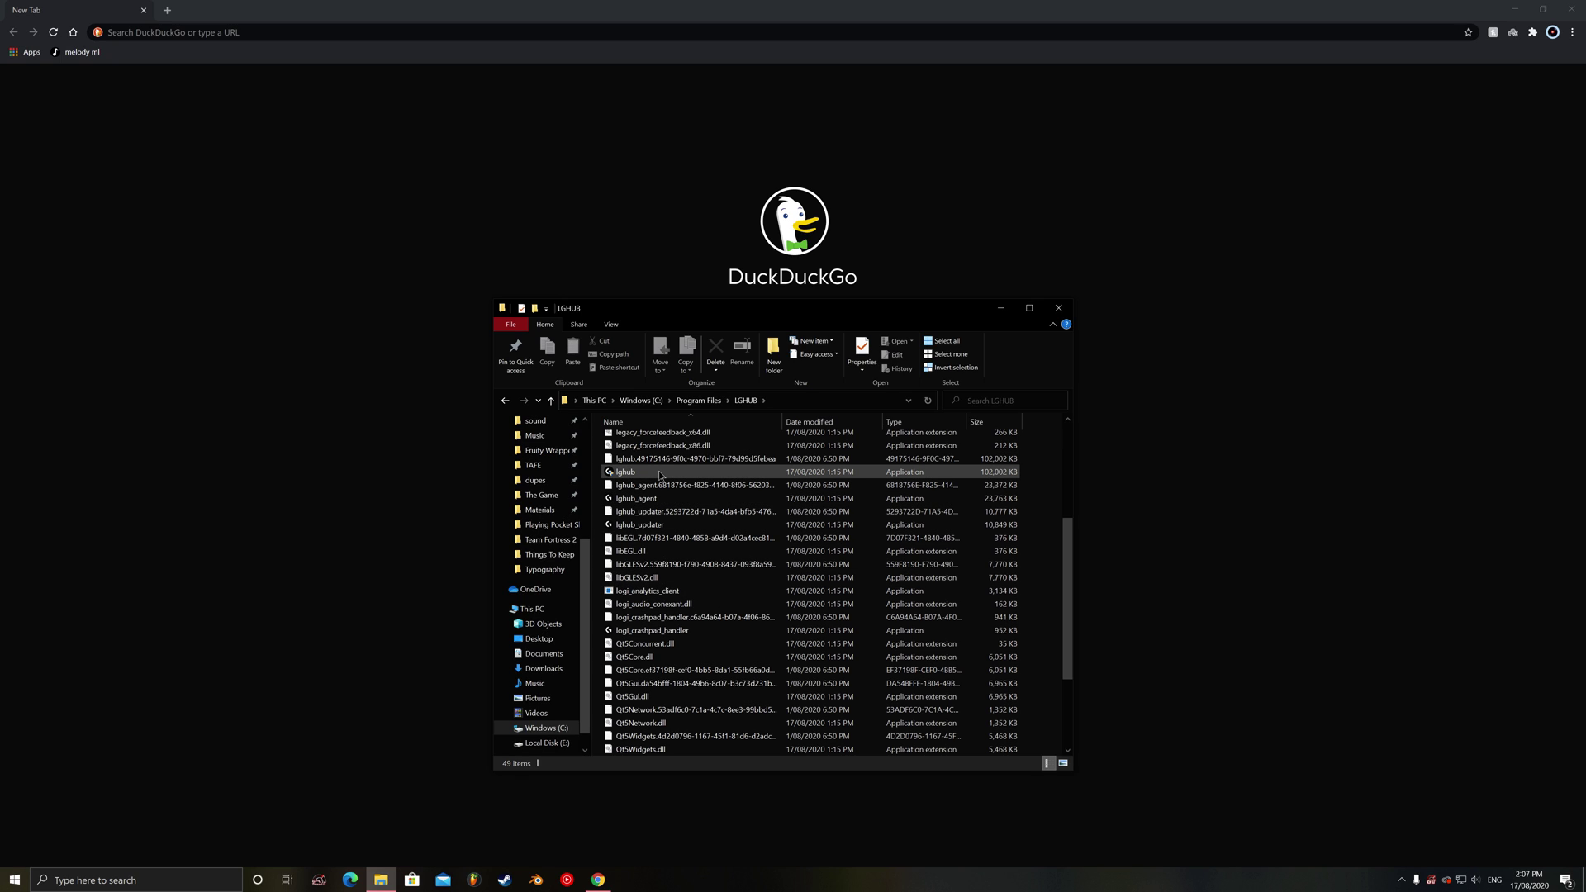
pyautogui.moveTo(661, 476)
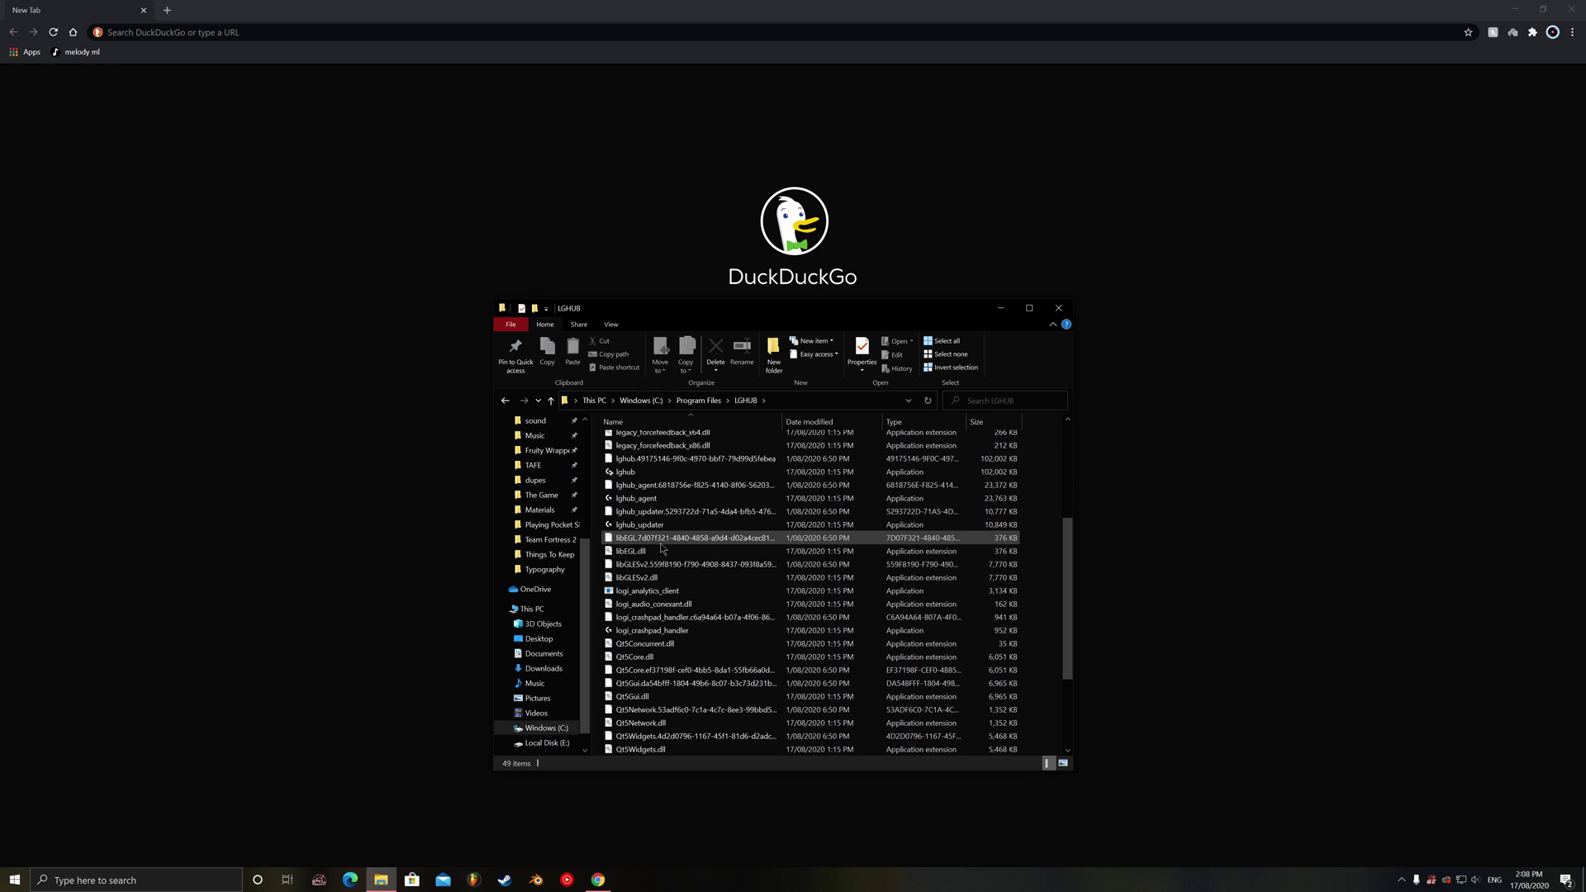
pyautogui.moveTo(661, 547)
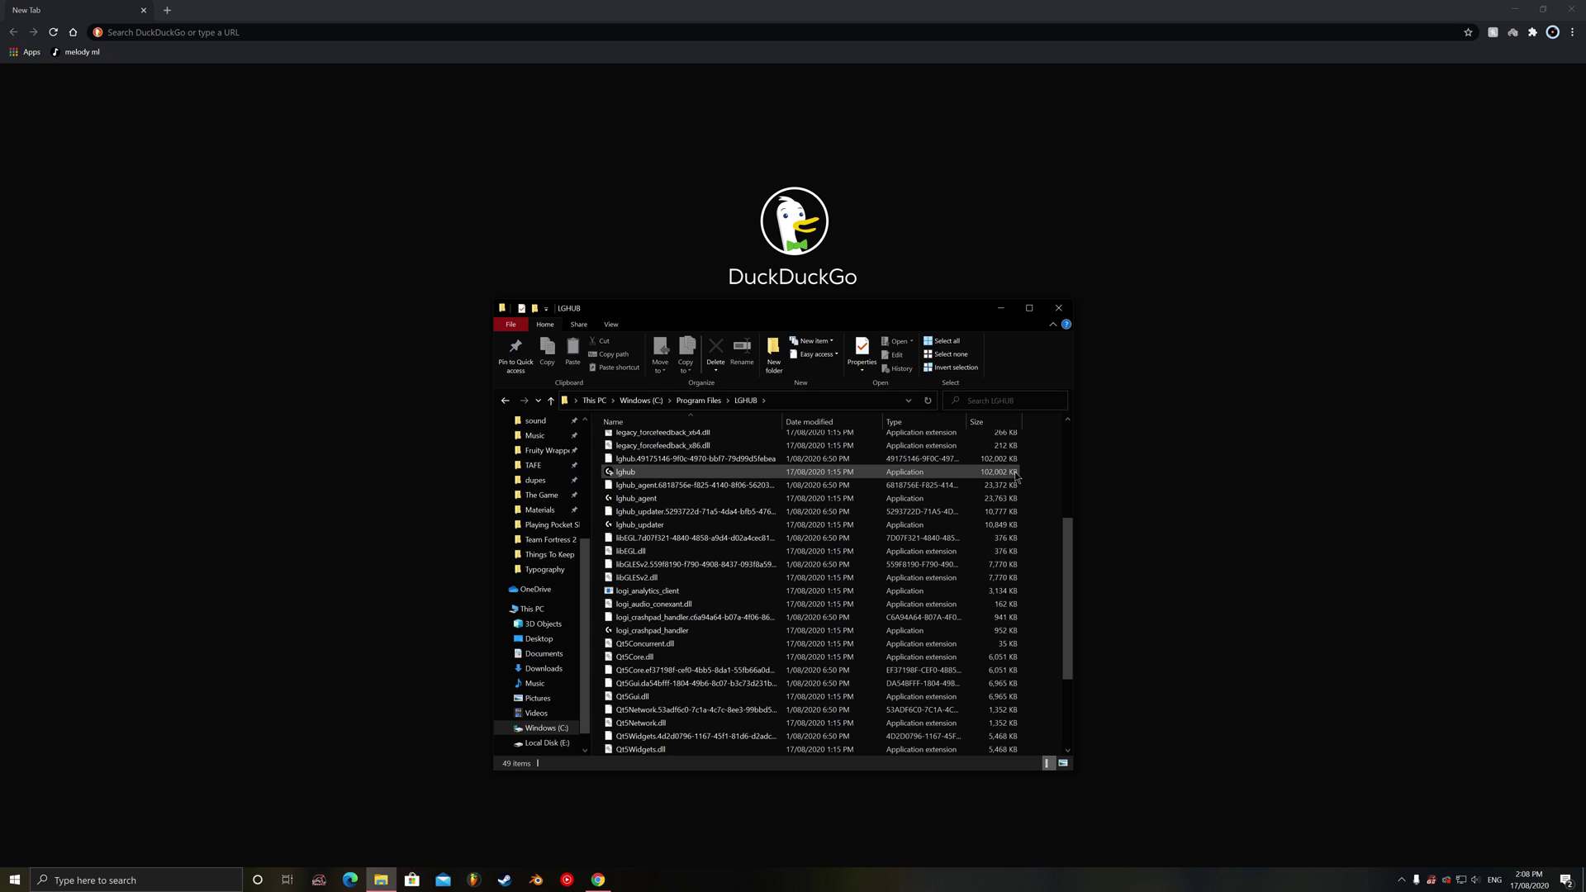
pyautogui.scroll(3, 1043, 495)
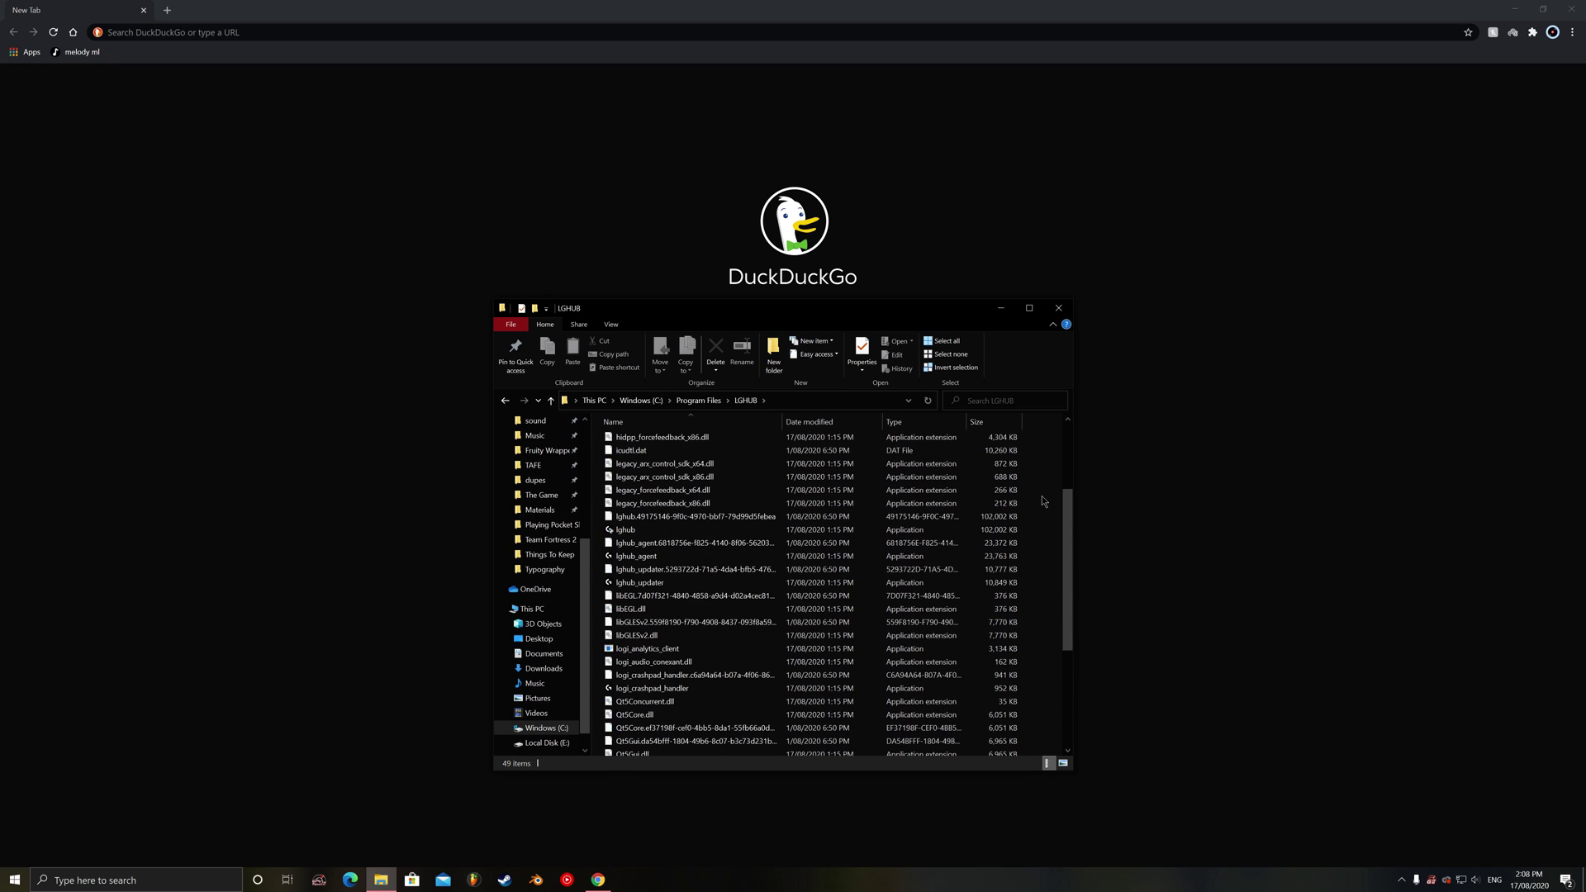
pyautogui.scroll(-2, 1042, 496)
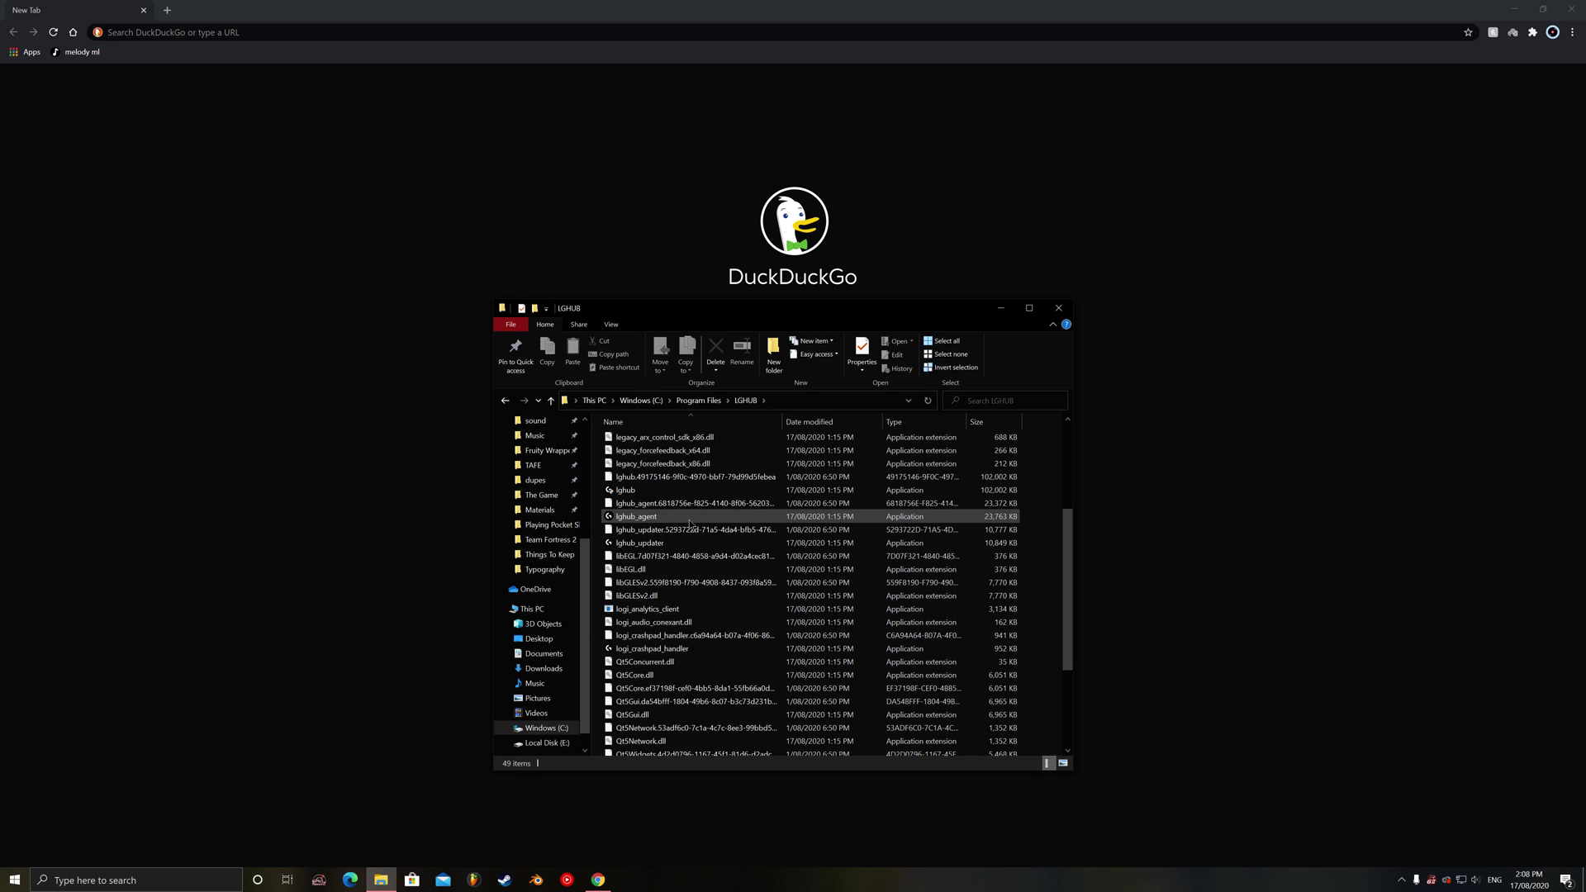
pyautogui.click(676, 544)
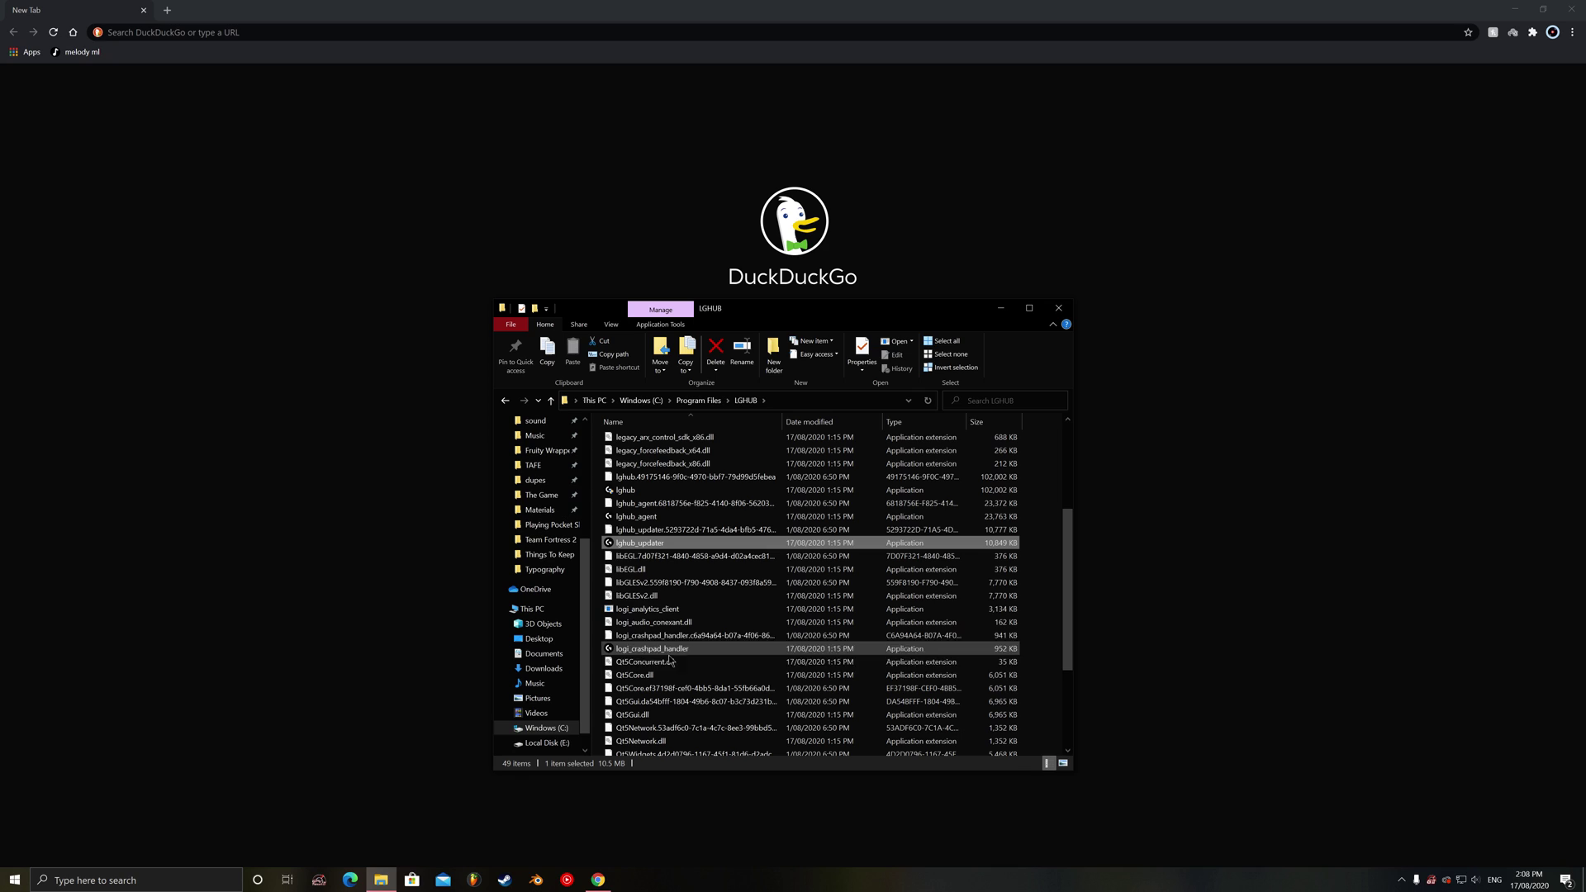
pyautogui.click(651, 520)
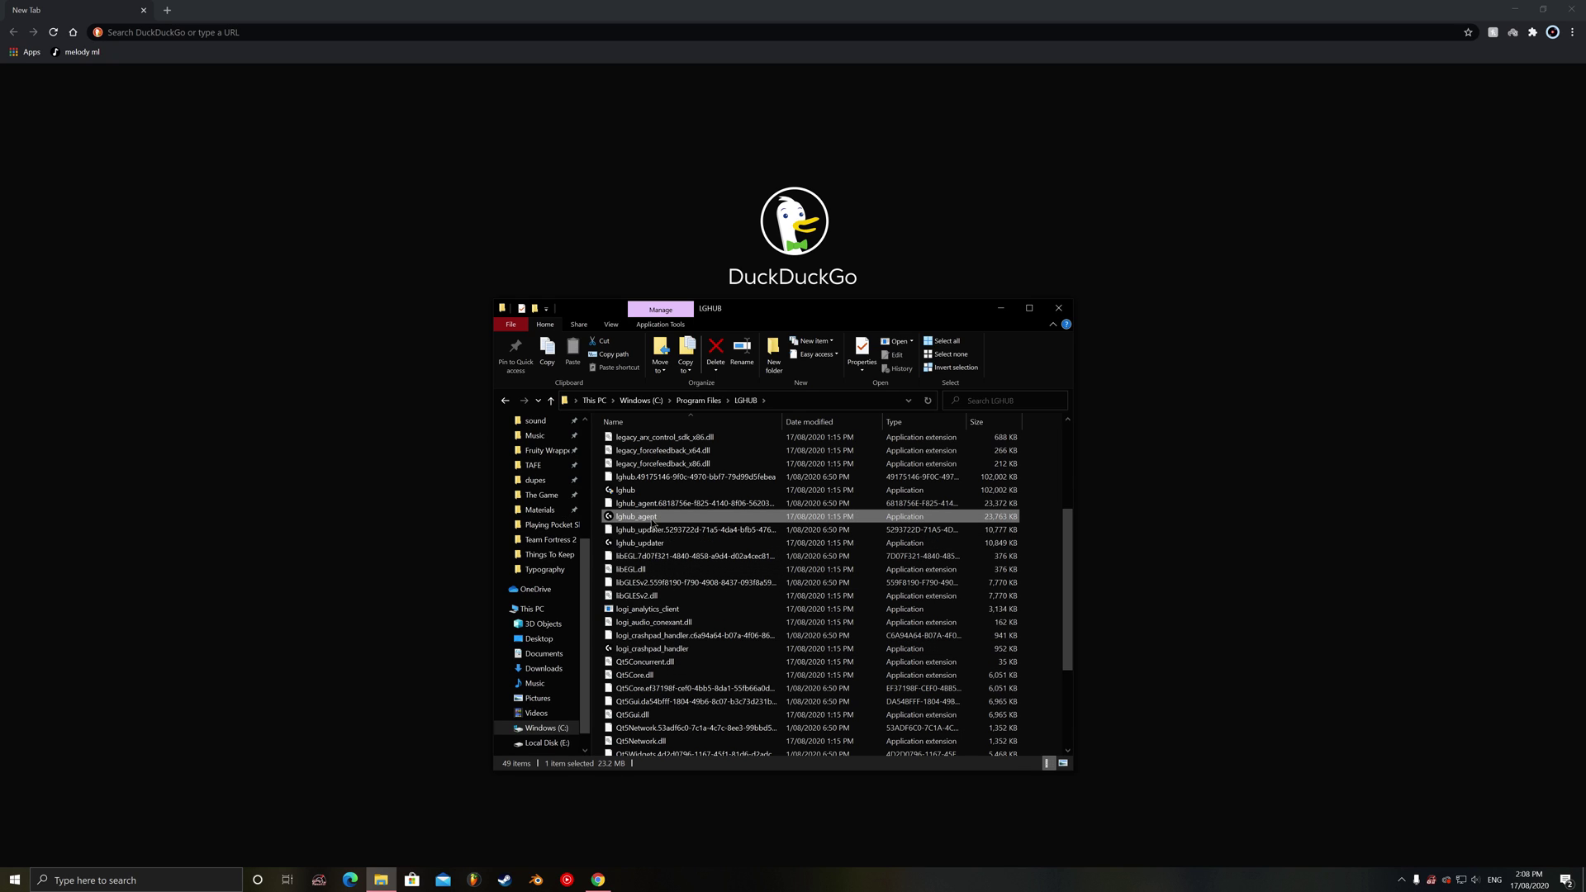
pyautogui.click(637, 651)
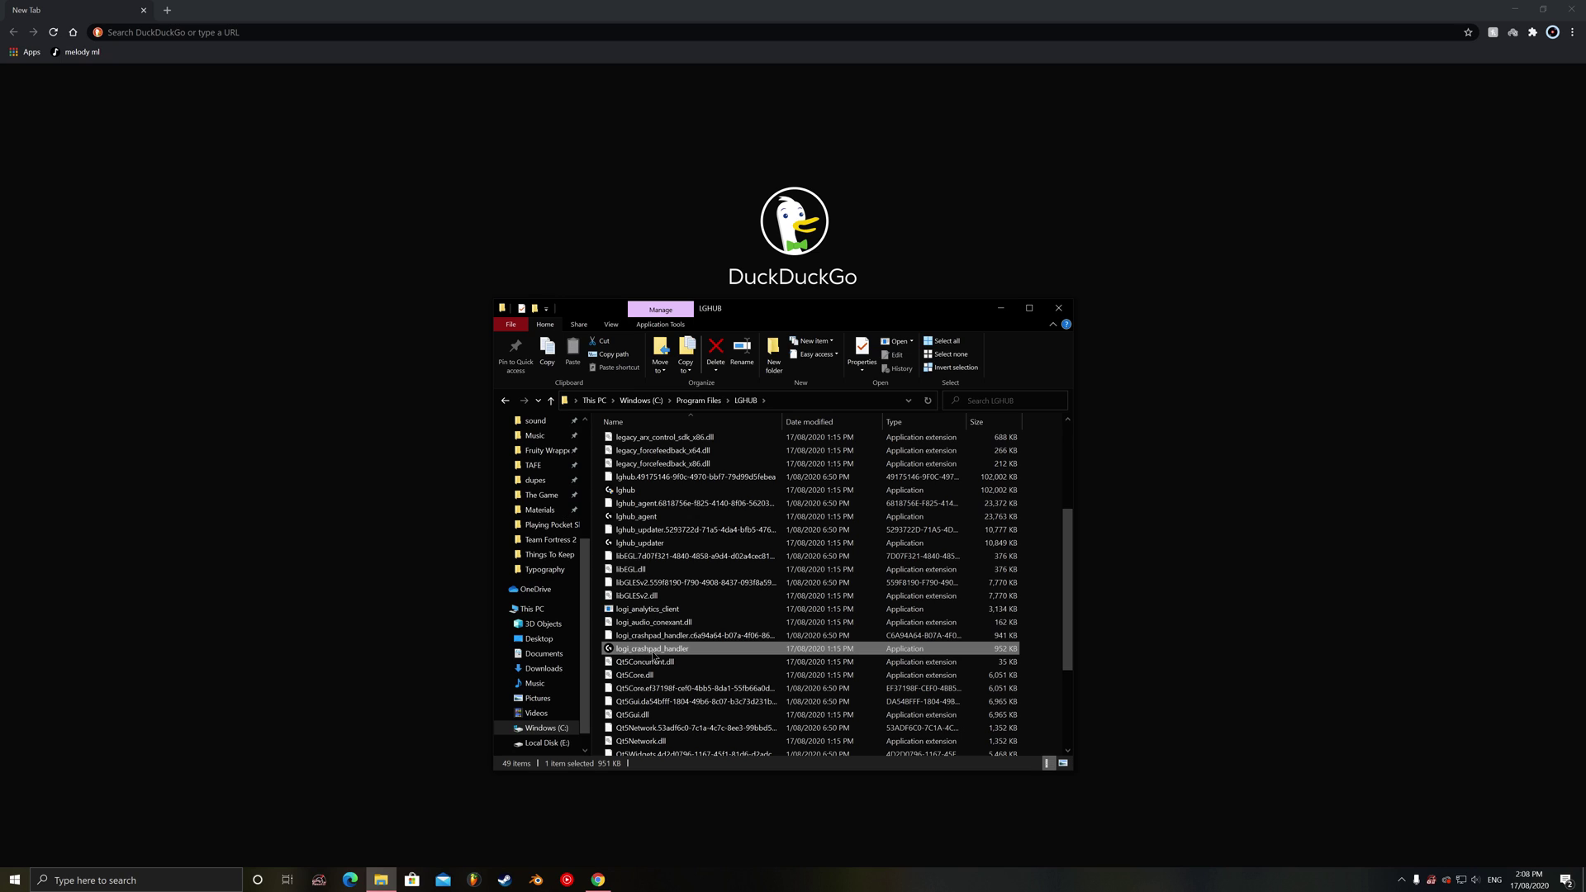
pyautogui.click(664, 546)
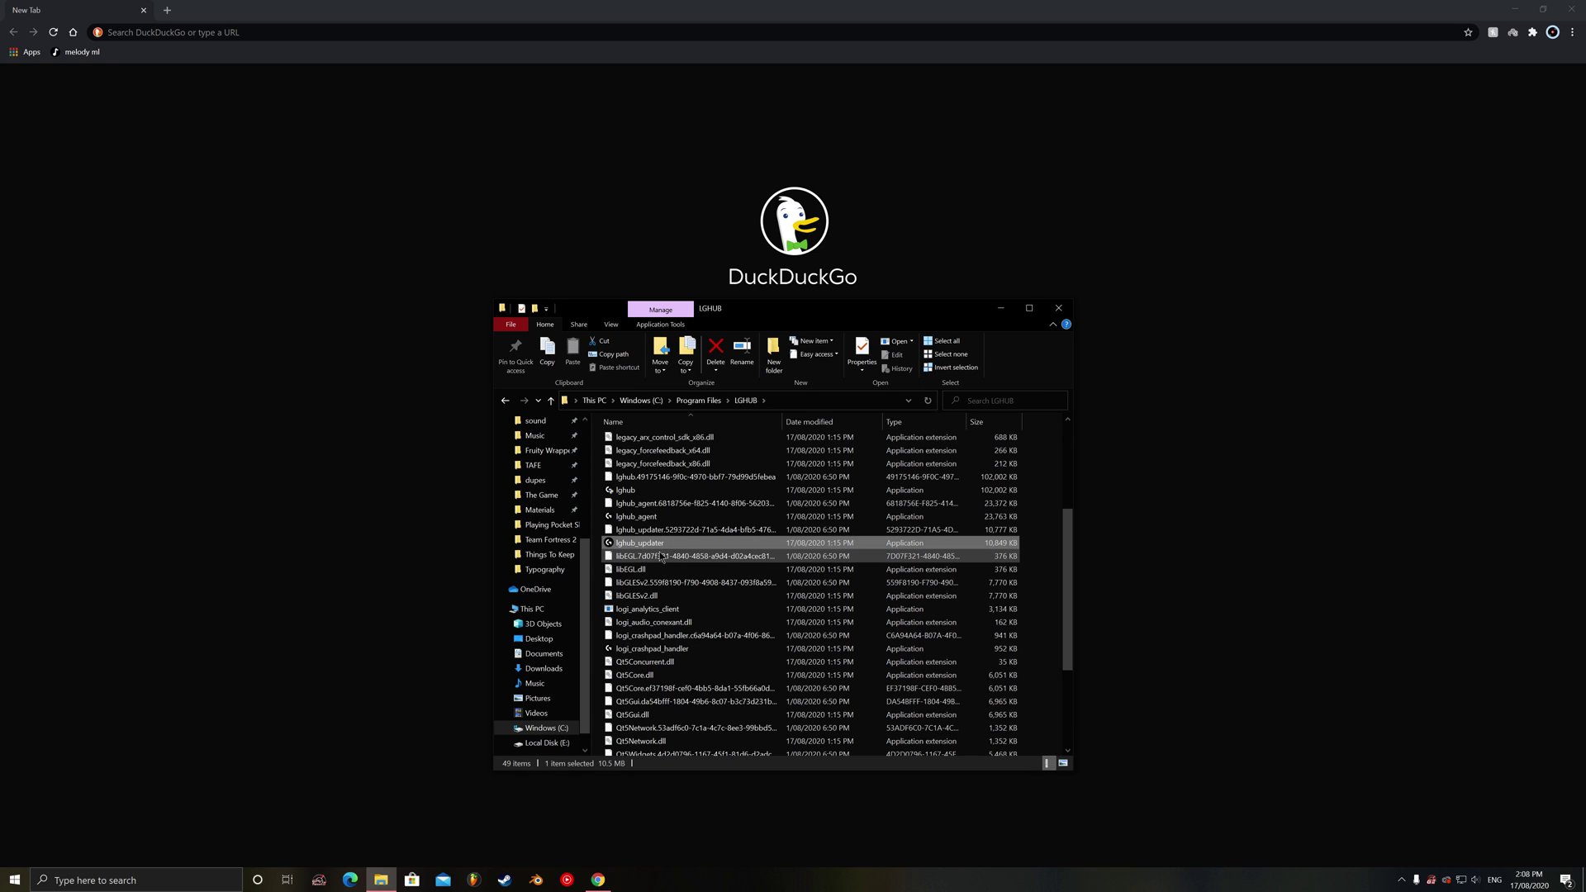
pyautogui.click(649, 519)
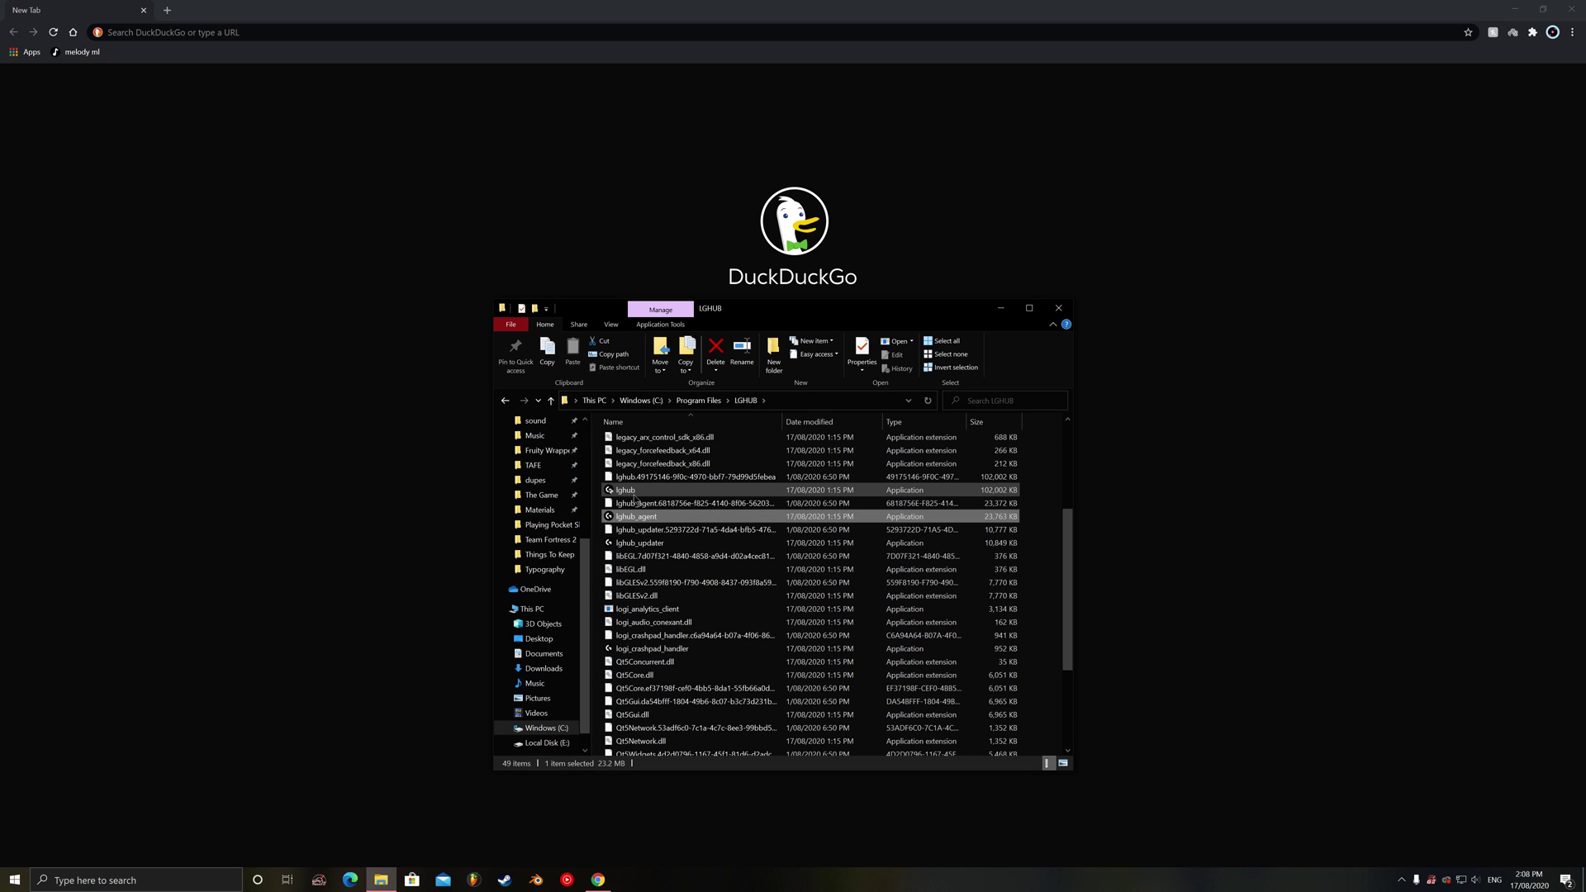
pyautogui.click(649, 493)
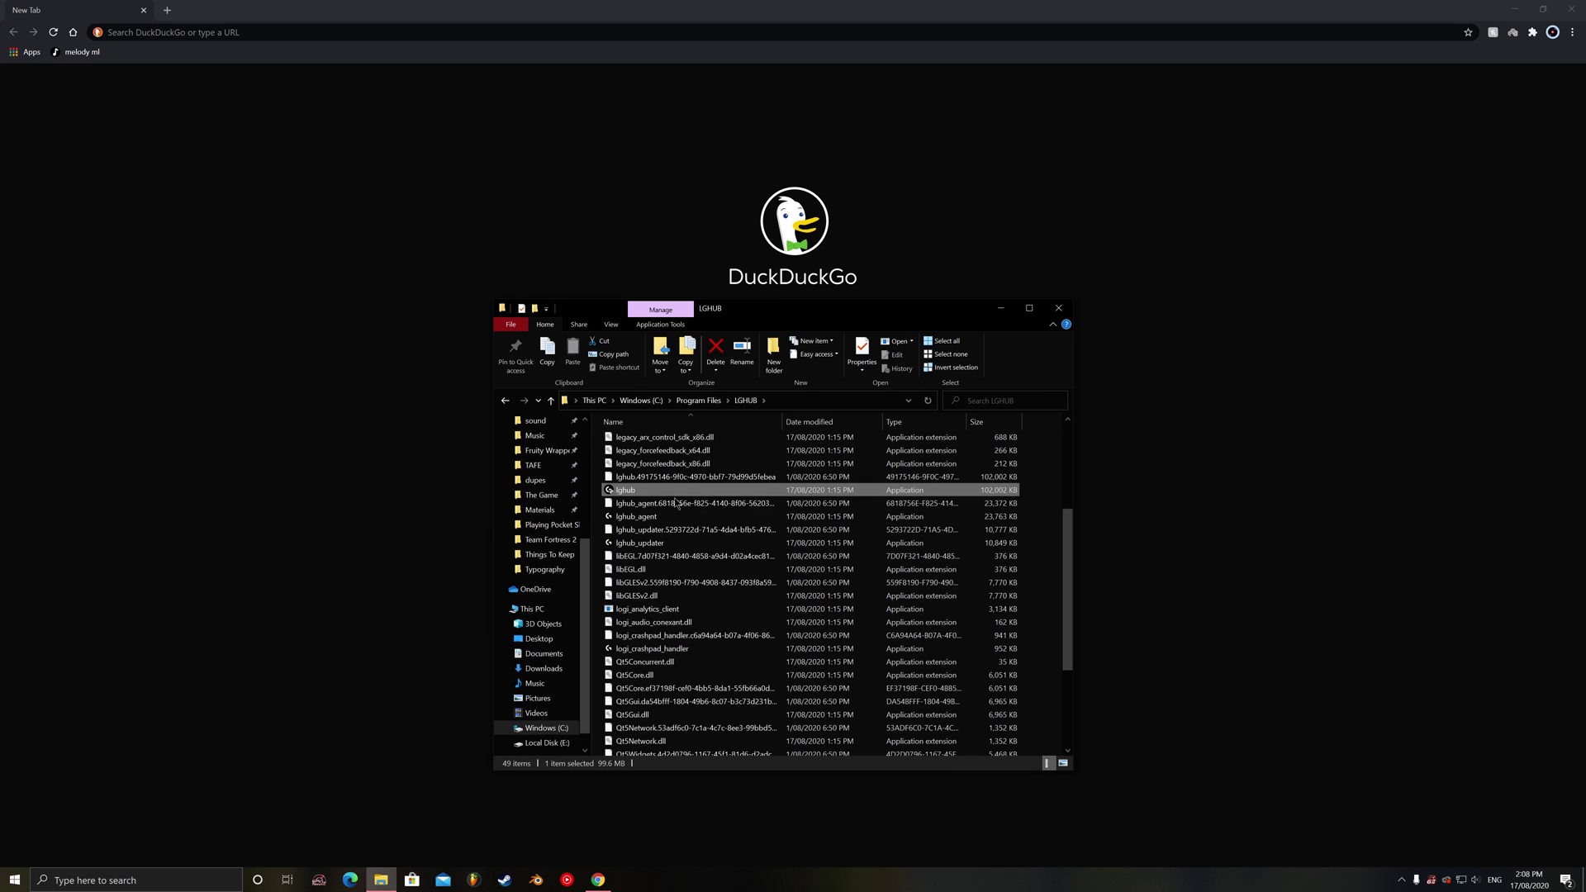
pyautogui.click(1043, 535)
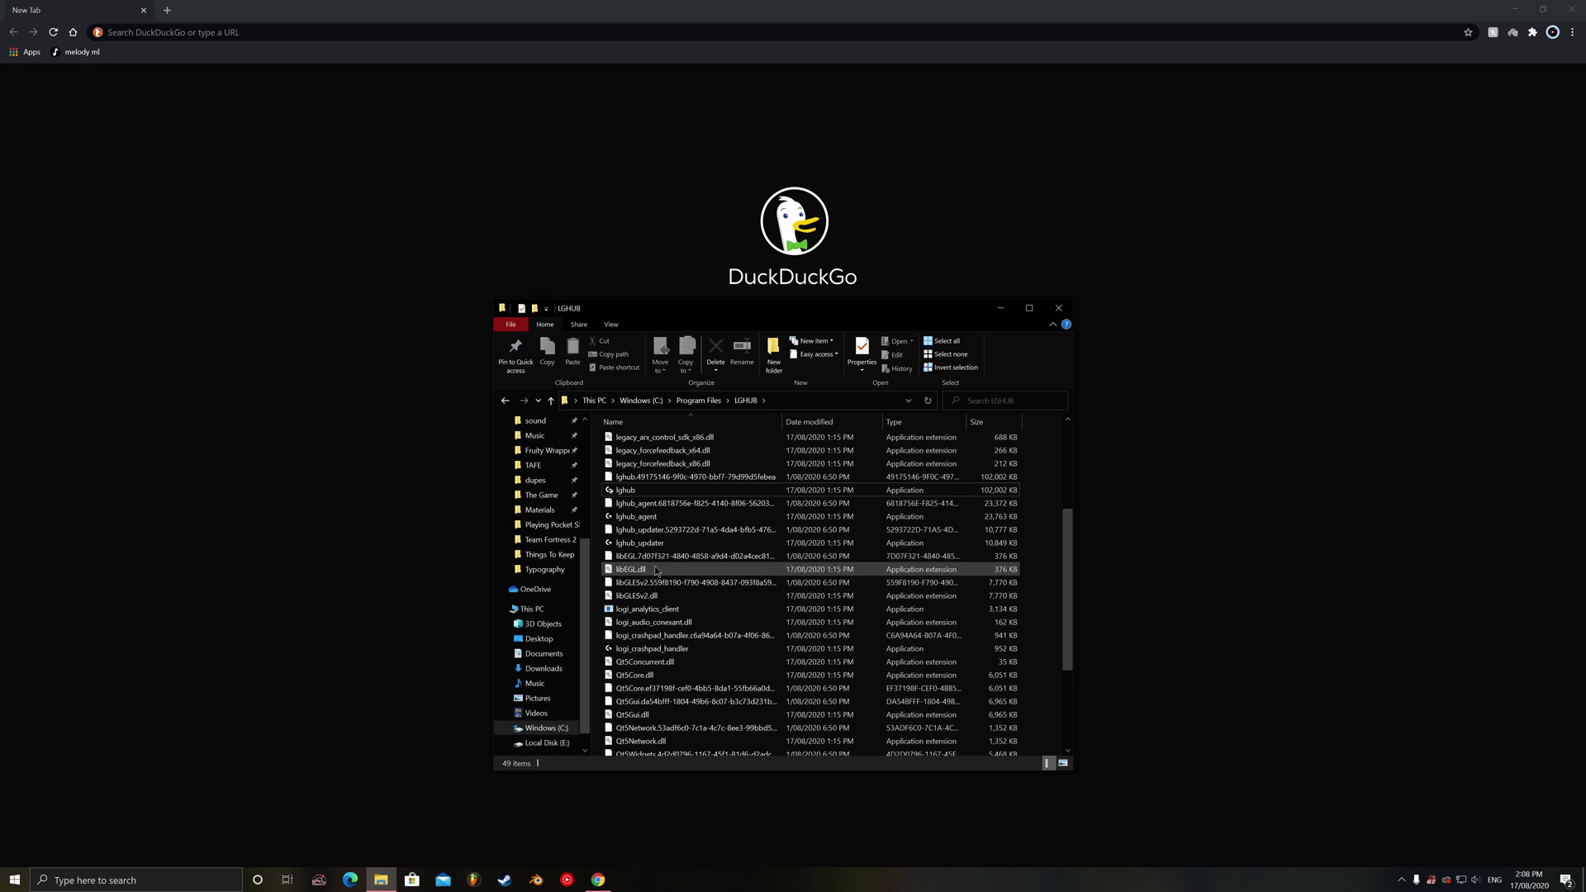
pyautogui.moveTo(658, 549)
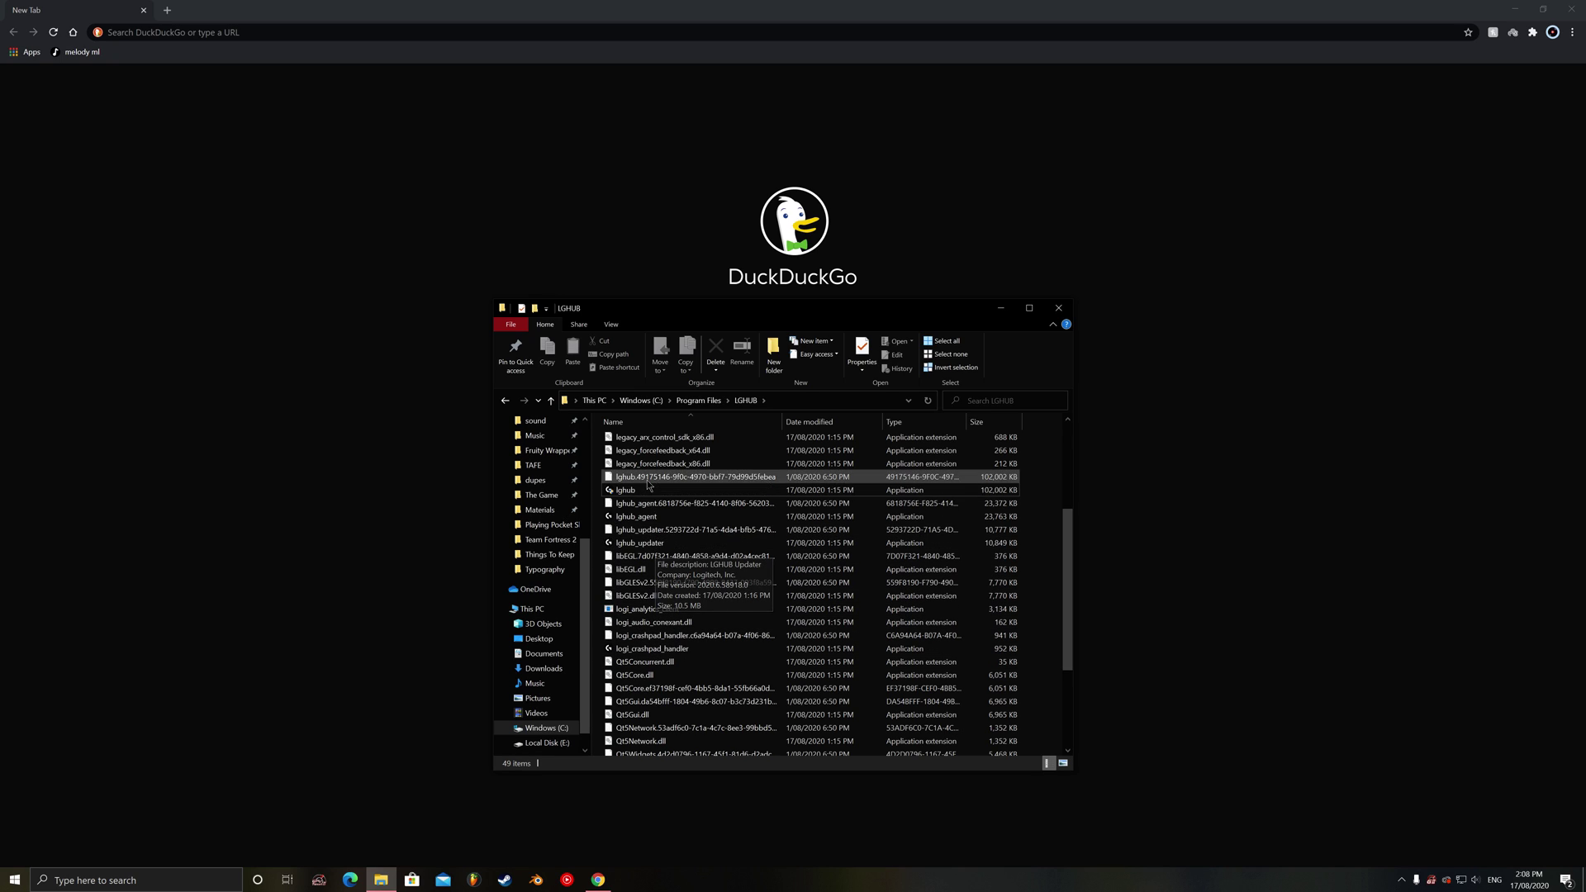
pyautogui.click(643, 519)
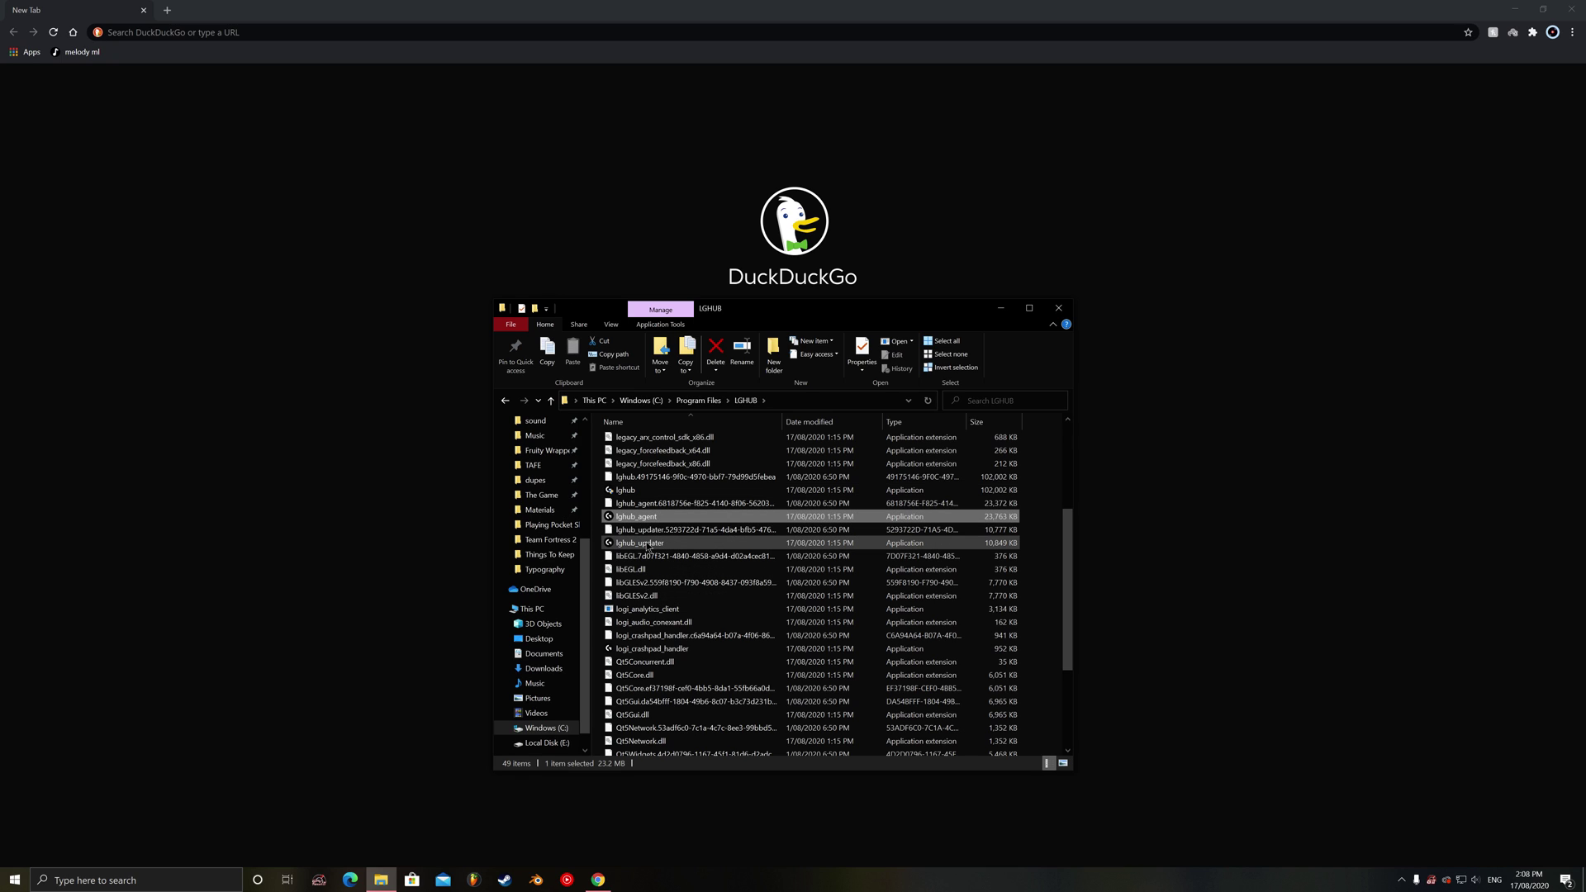
pyautogui.click(648, 546)
pyautogui.click(657, 651)
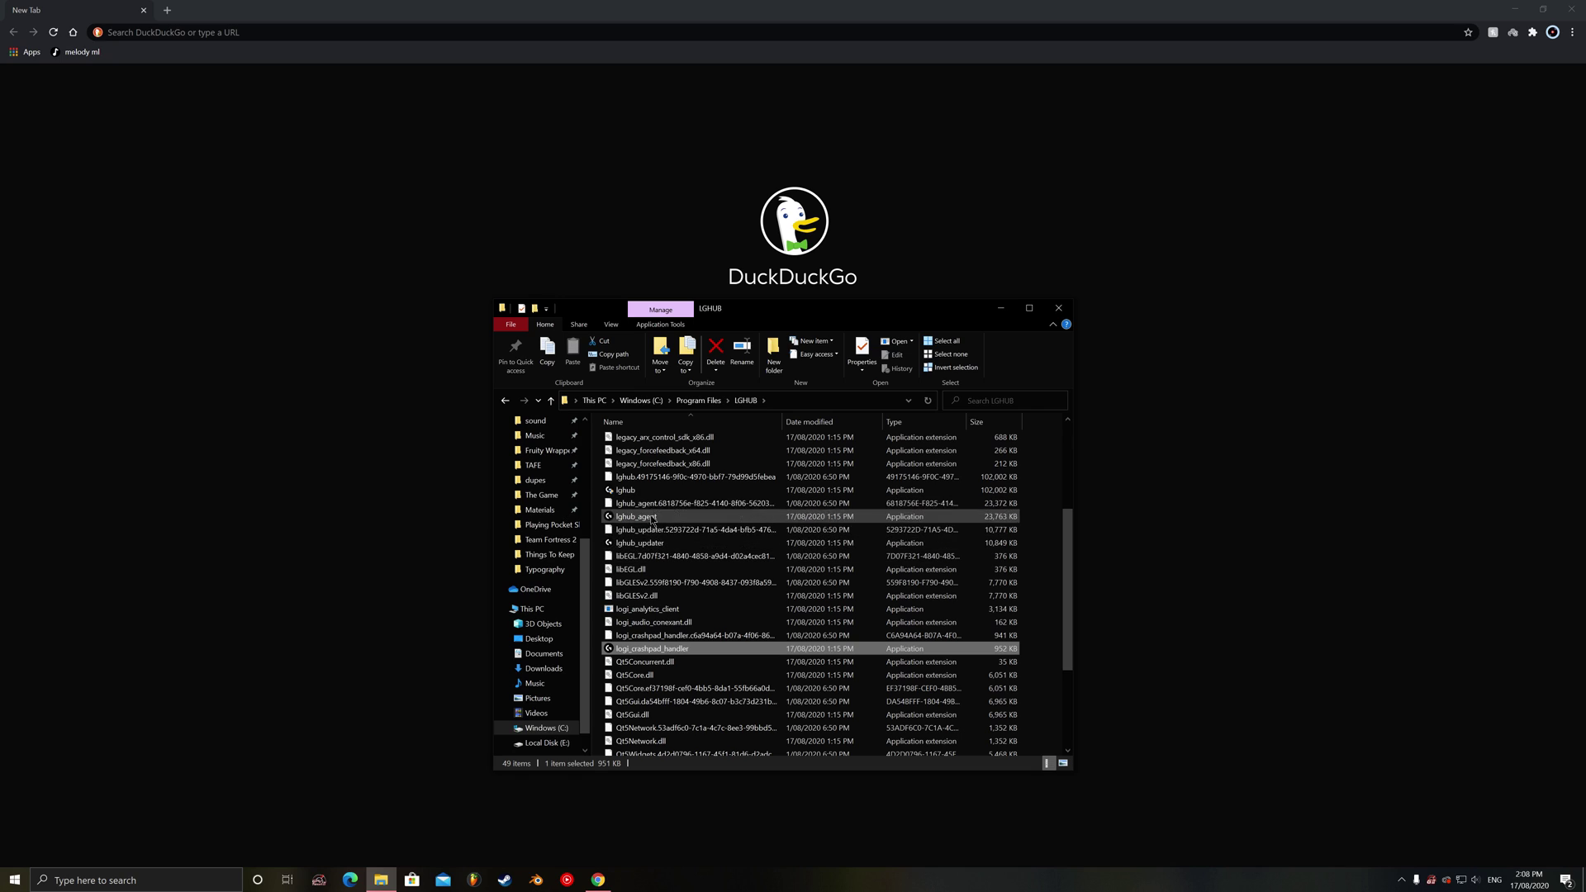
# Step: Run lghub_updater as administrator and approve the User Account Control prompt
pyautogui.click(663, 545)
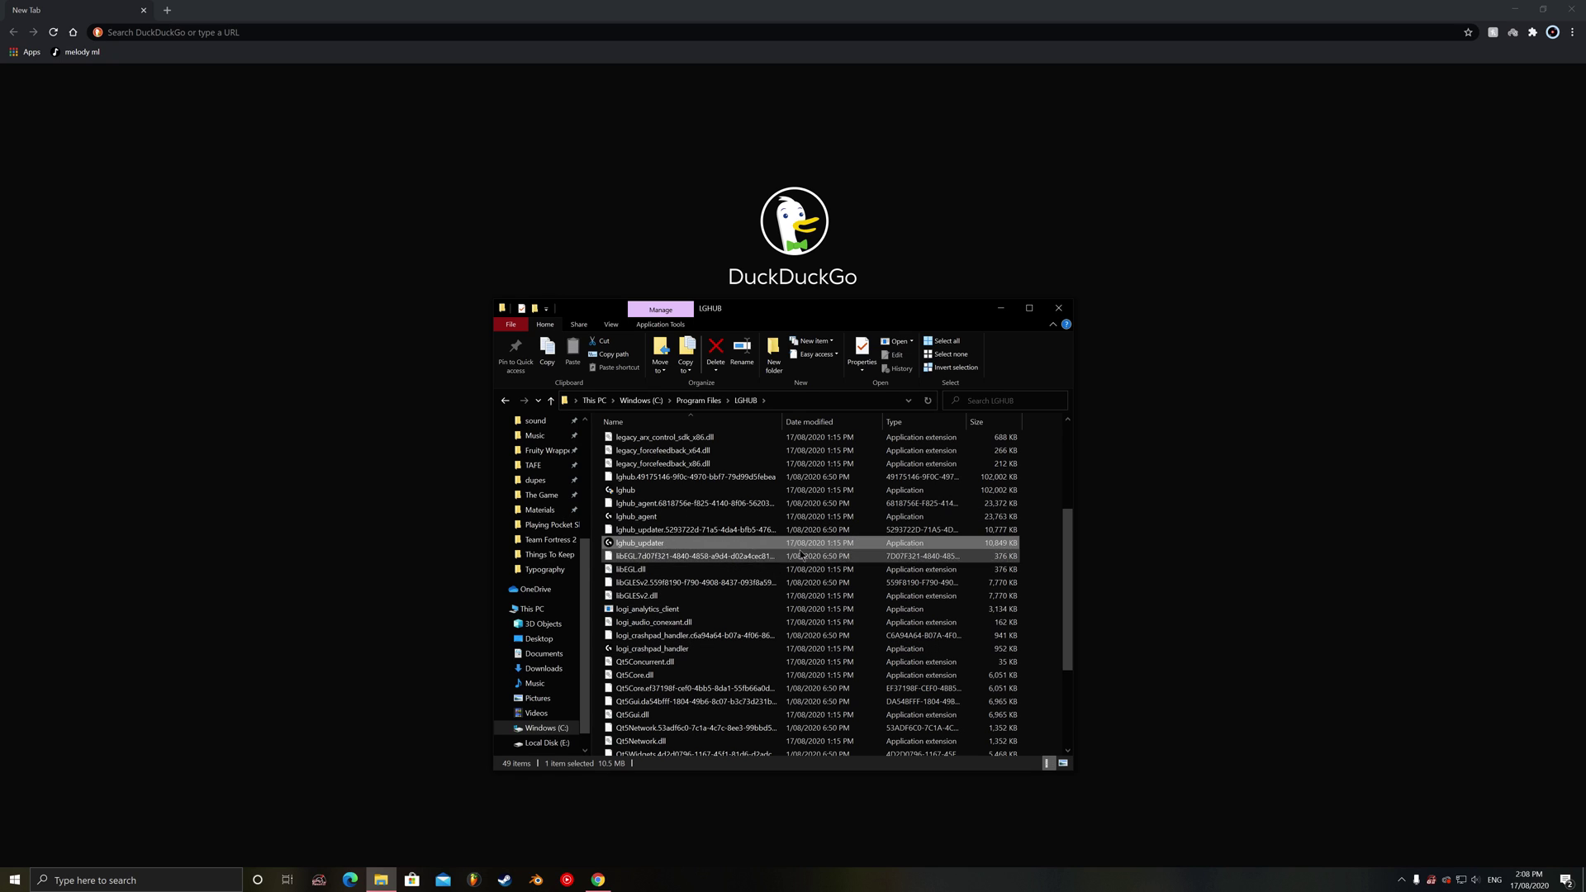
pyautogui.rightClick(638, 548)
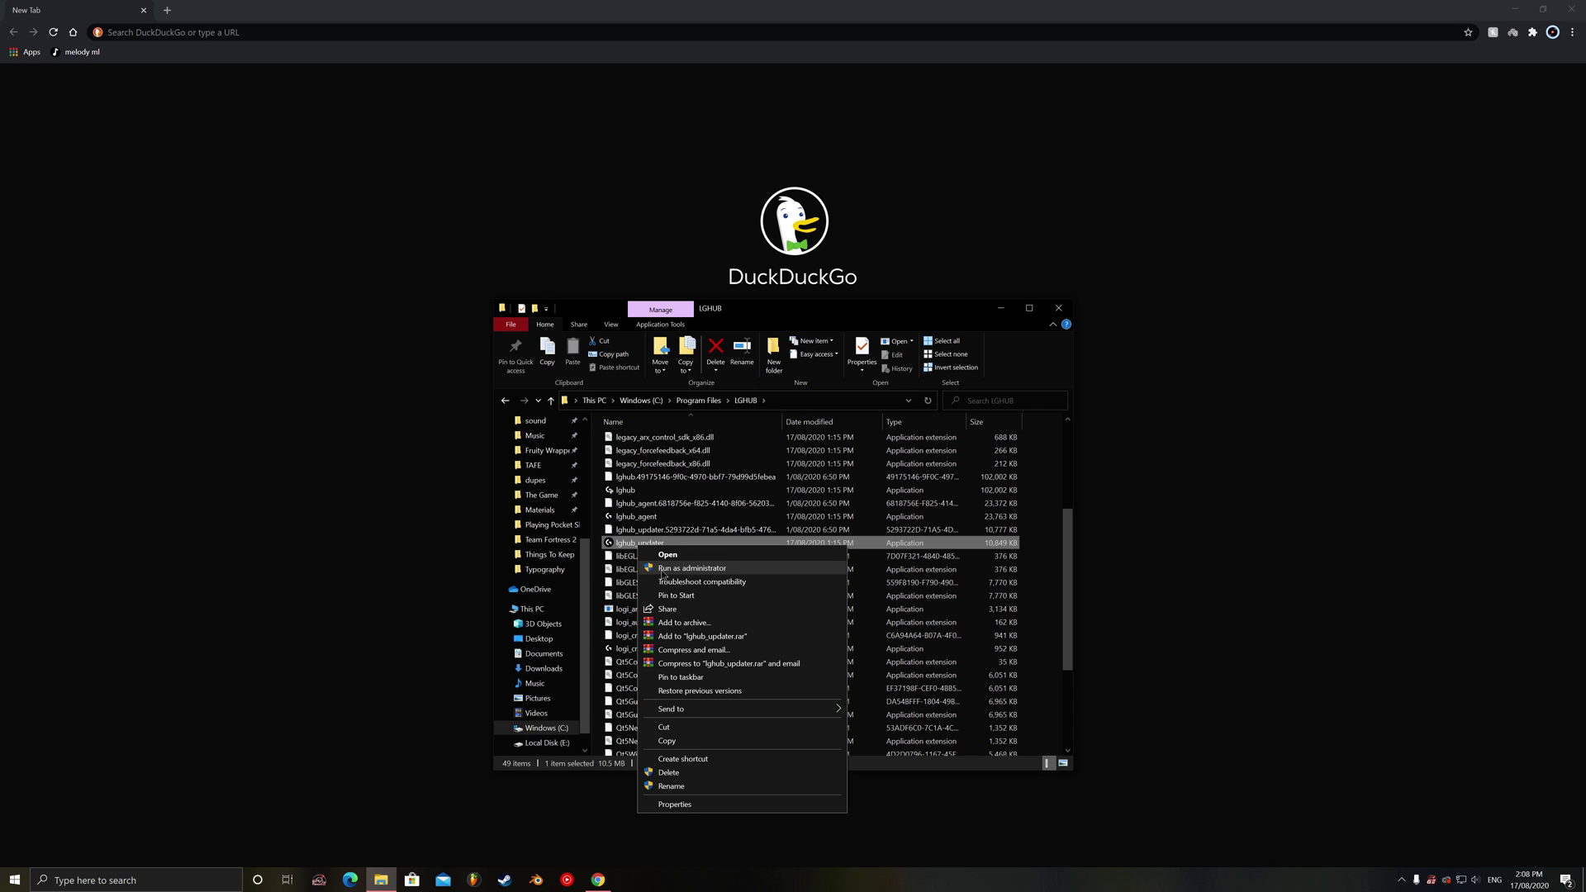
pyautogui.click(662, 571)
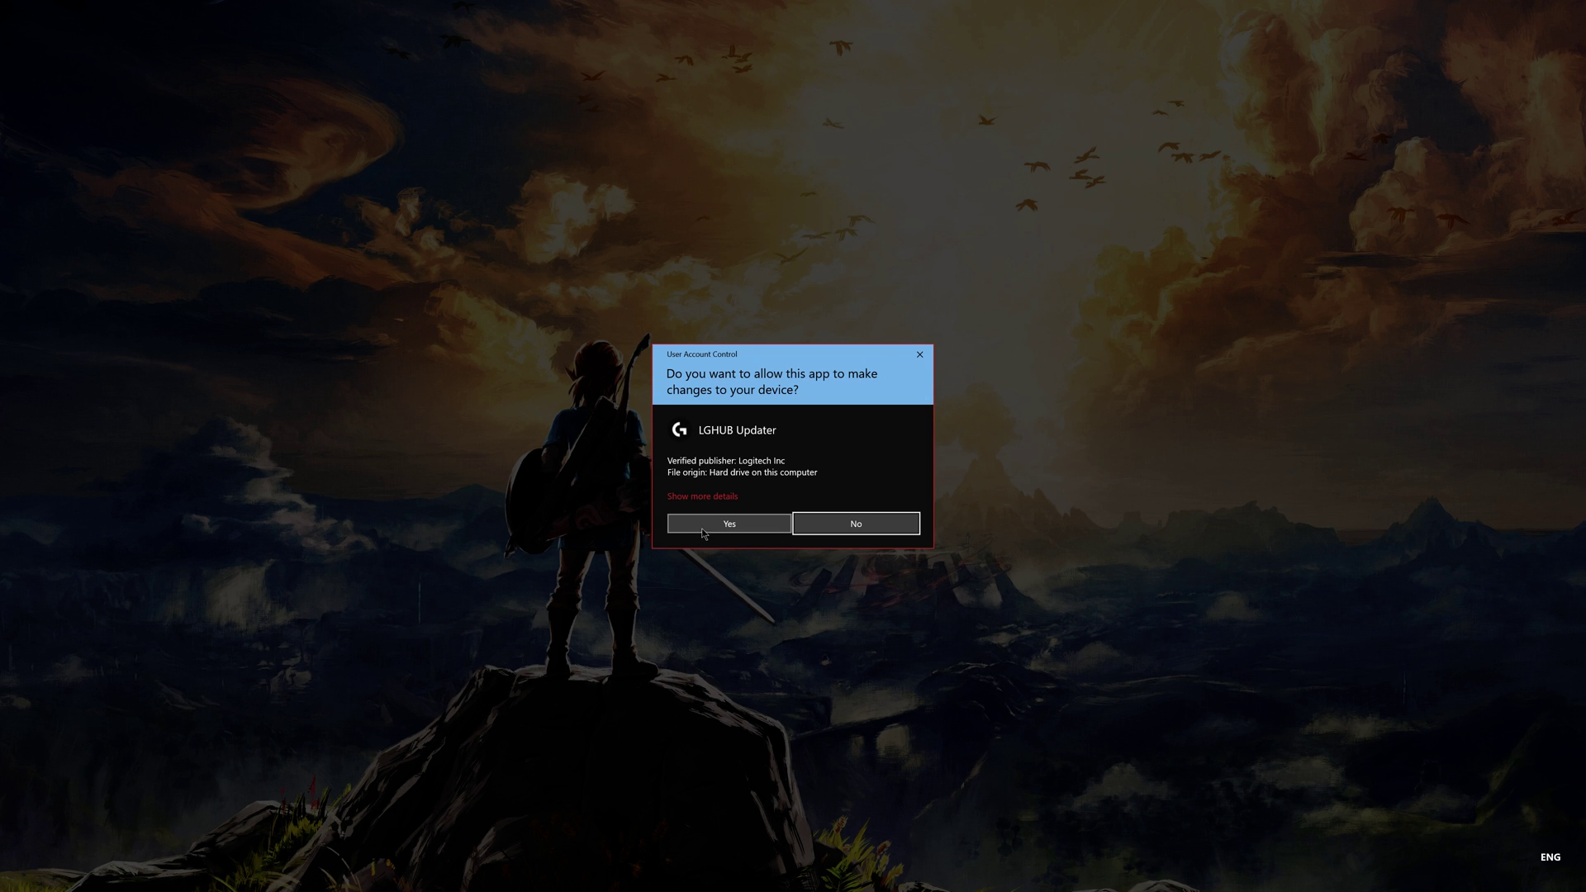
pyautogui.click(704, 529)
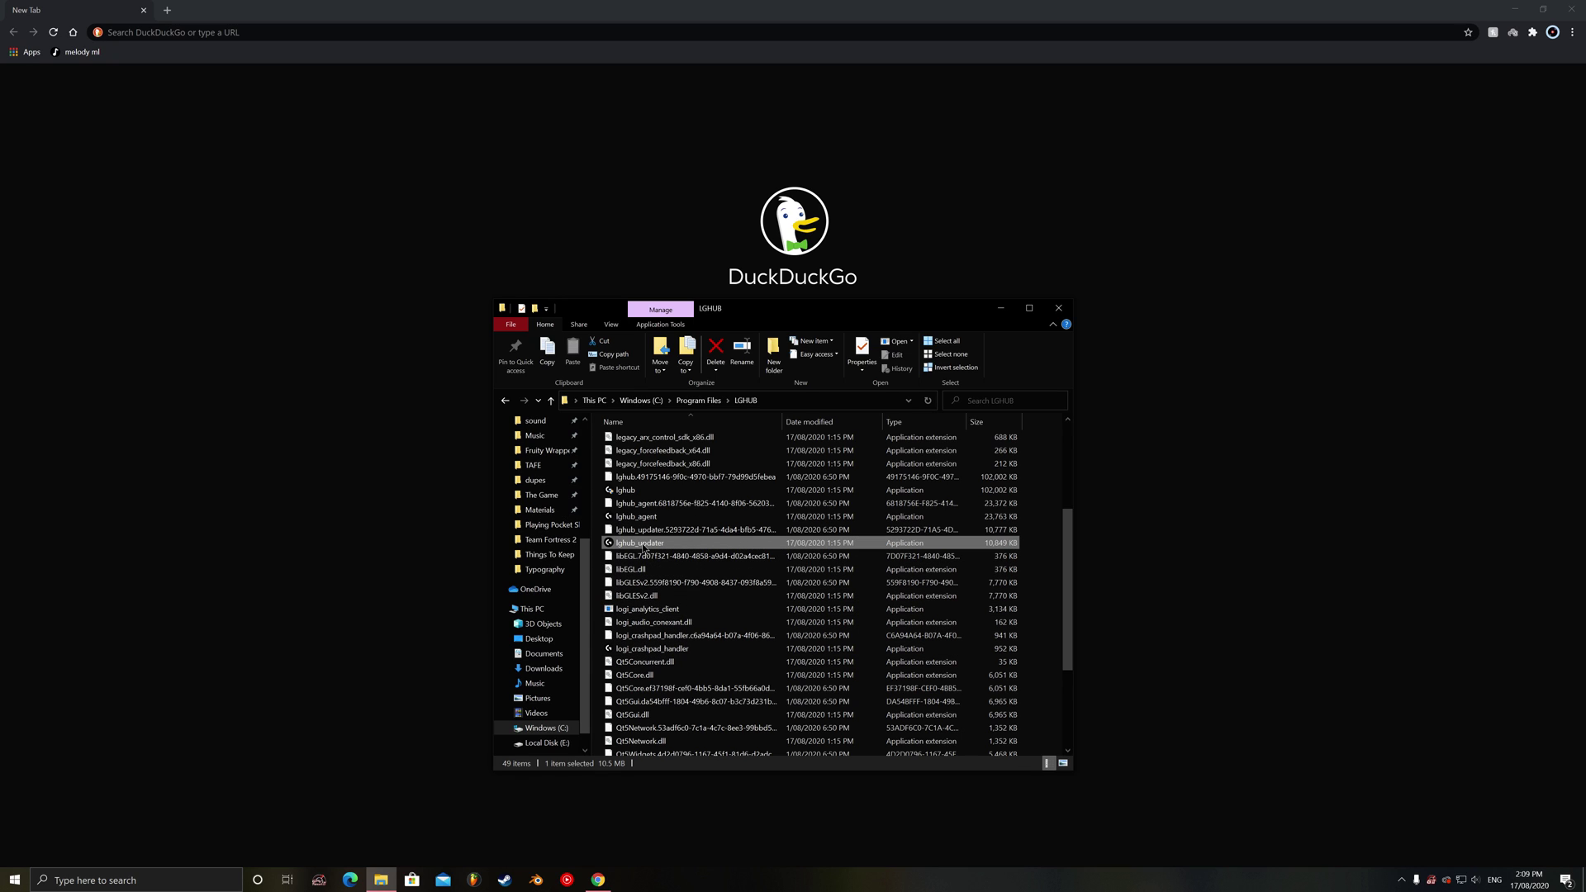
pyautogui.moveTo(644, 549)
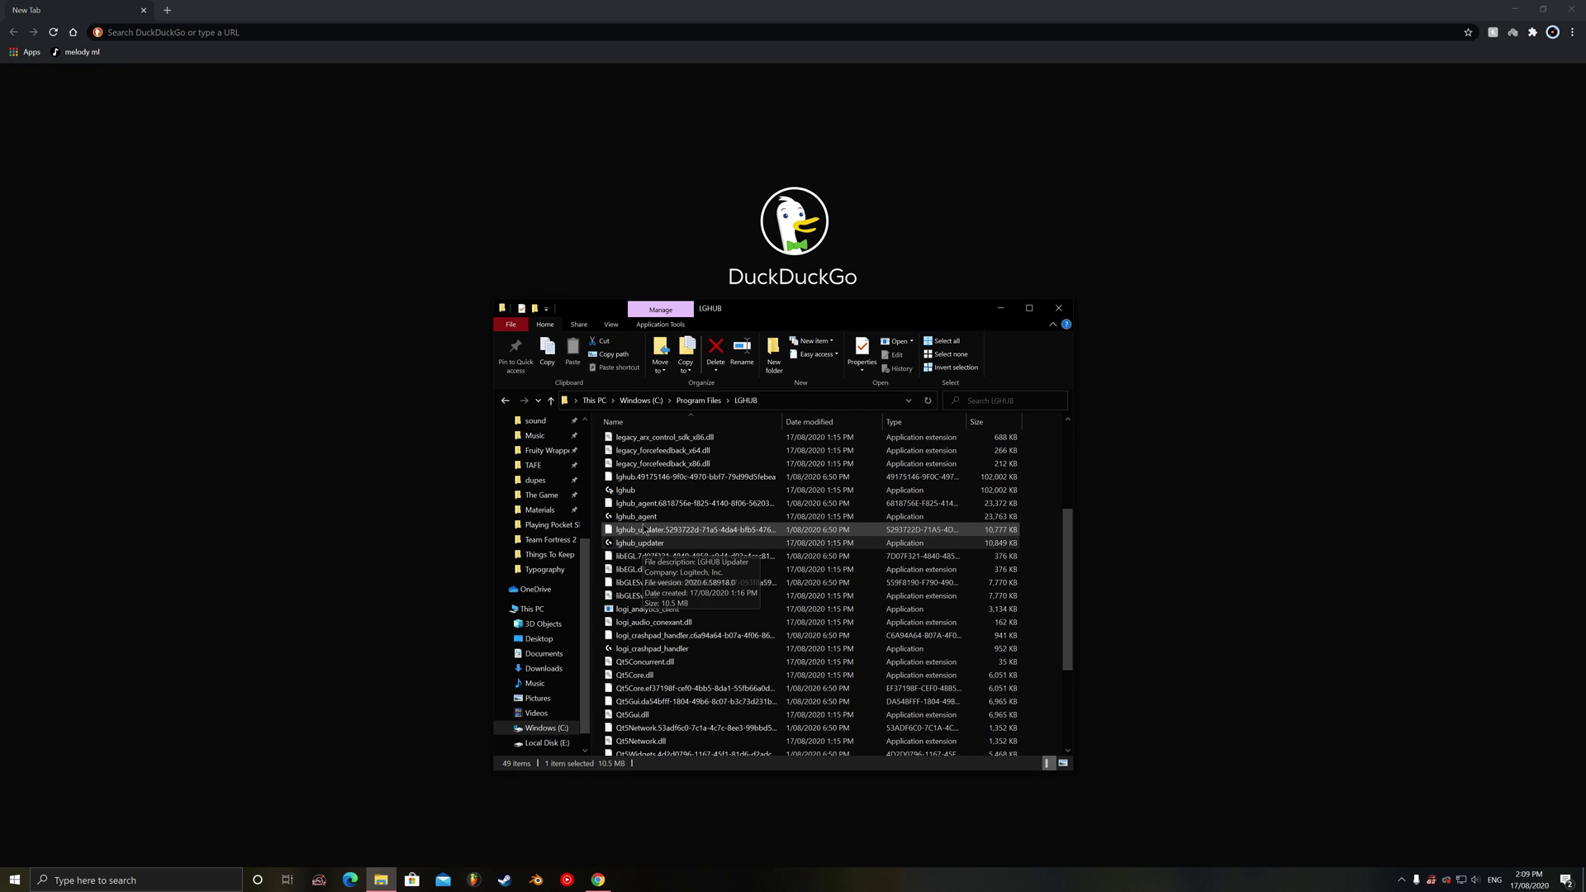
pyautogui.click(650, 545)
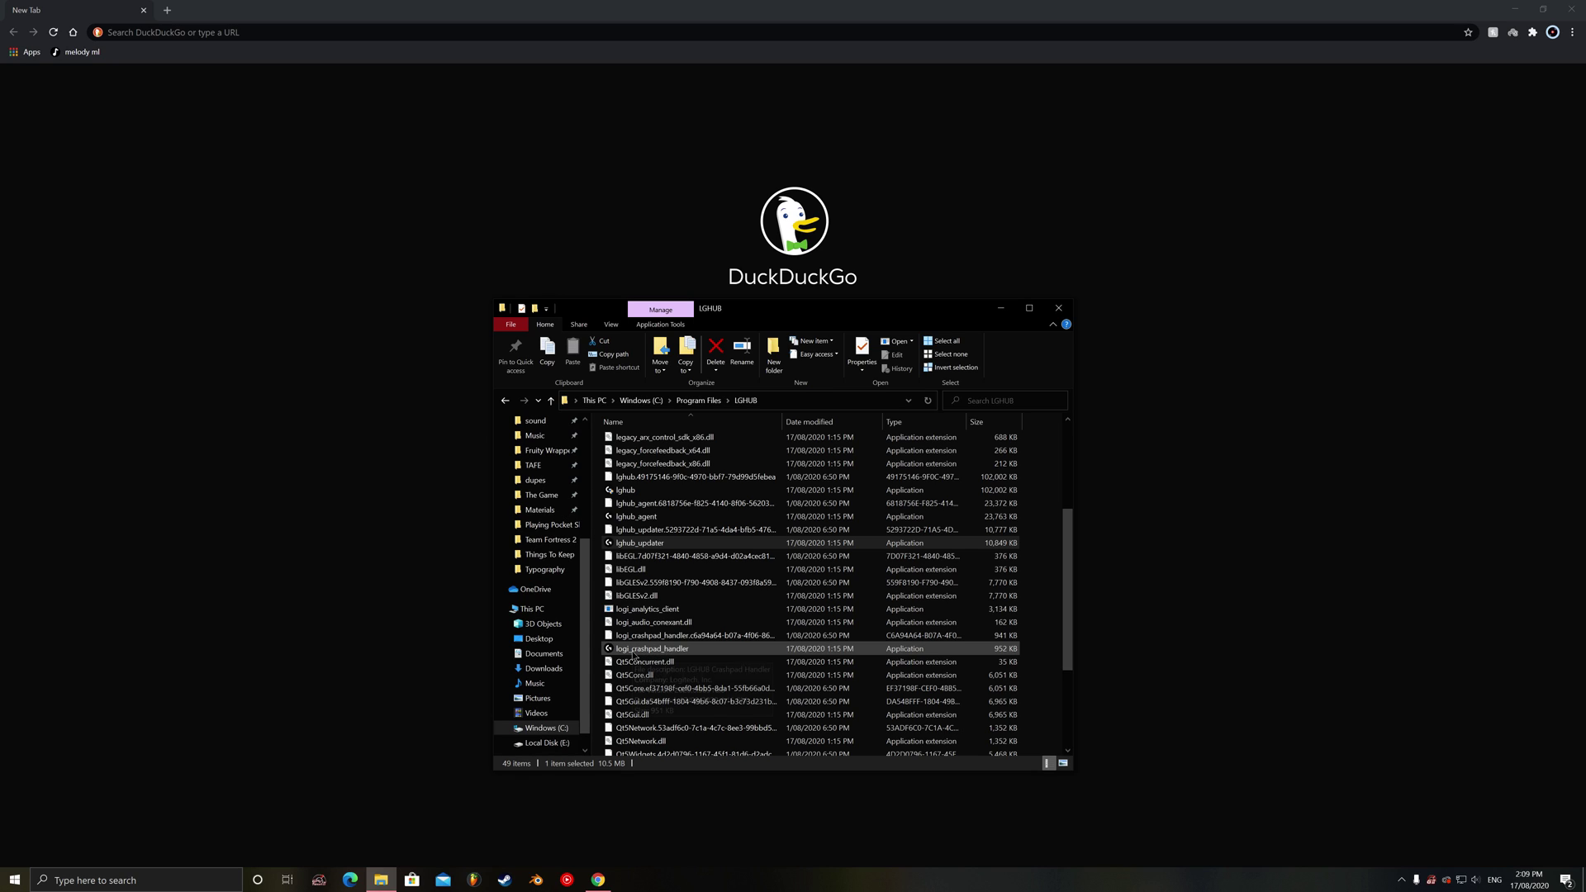
# Step: Run logi_crashpad_handler as administrator and allow it to make changes
pyautogui.click(642, 651)
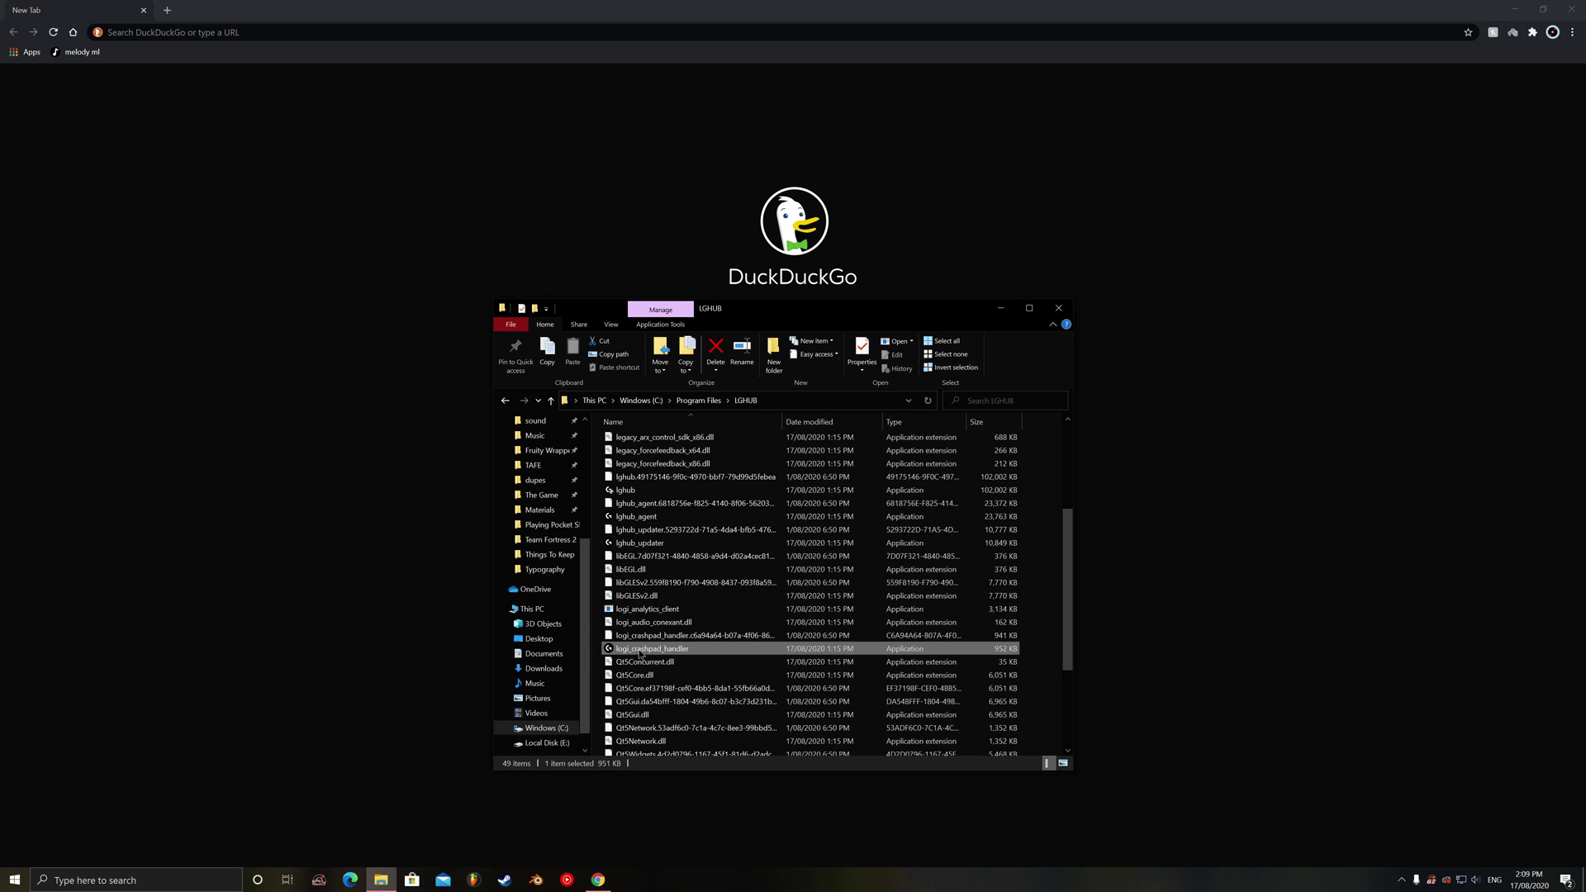
pyautogui.rightClick(641, 654)
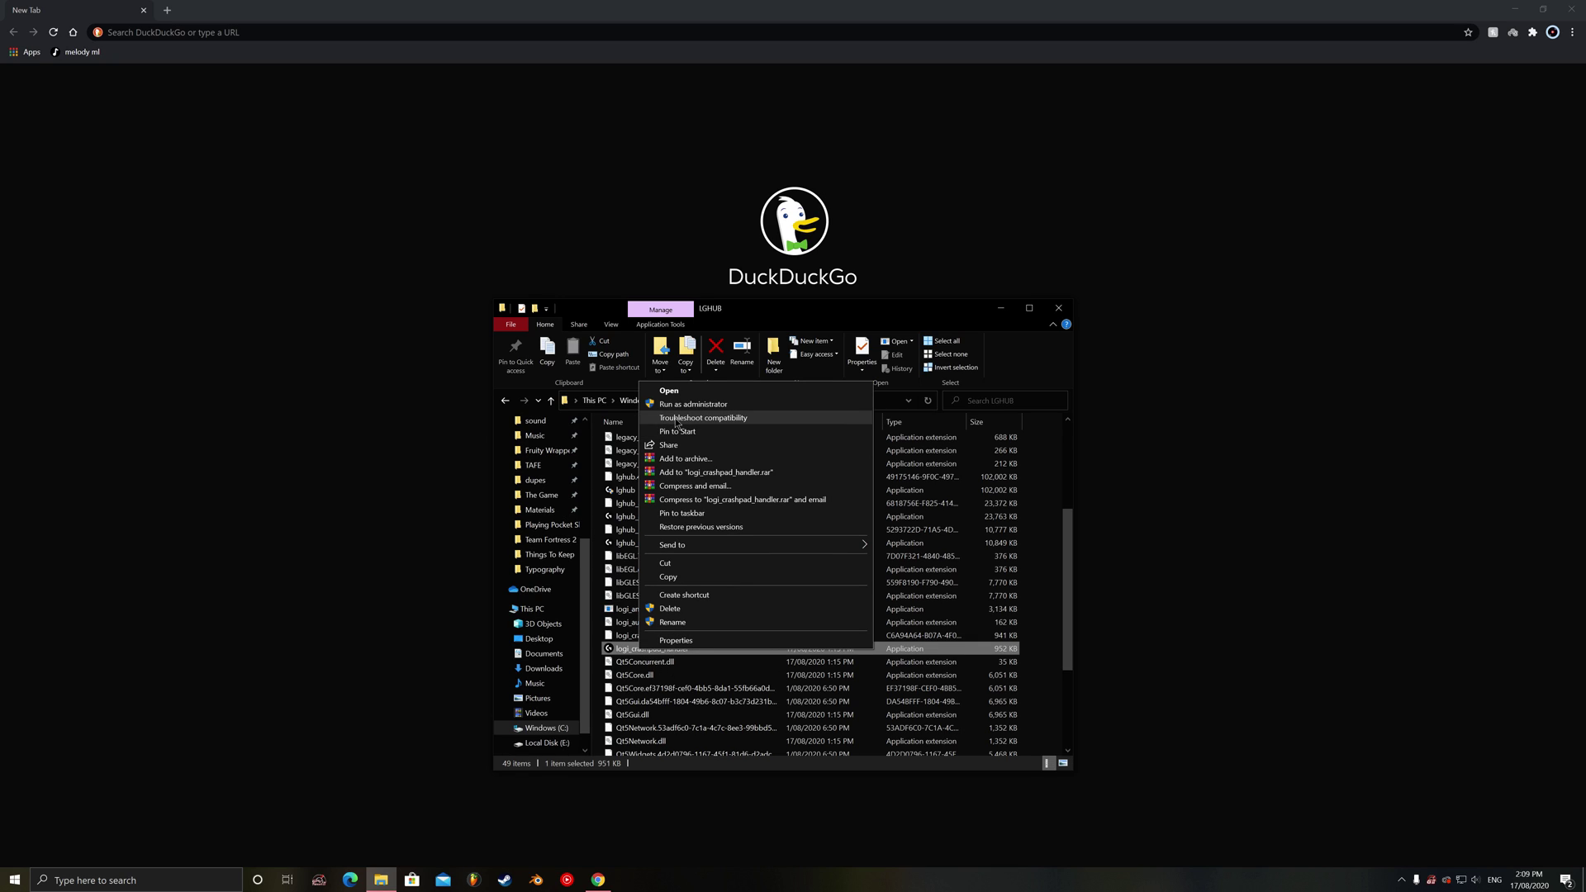
pyautogui.click(666, 405)
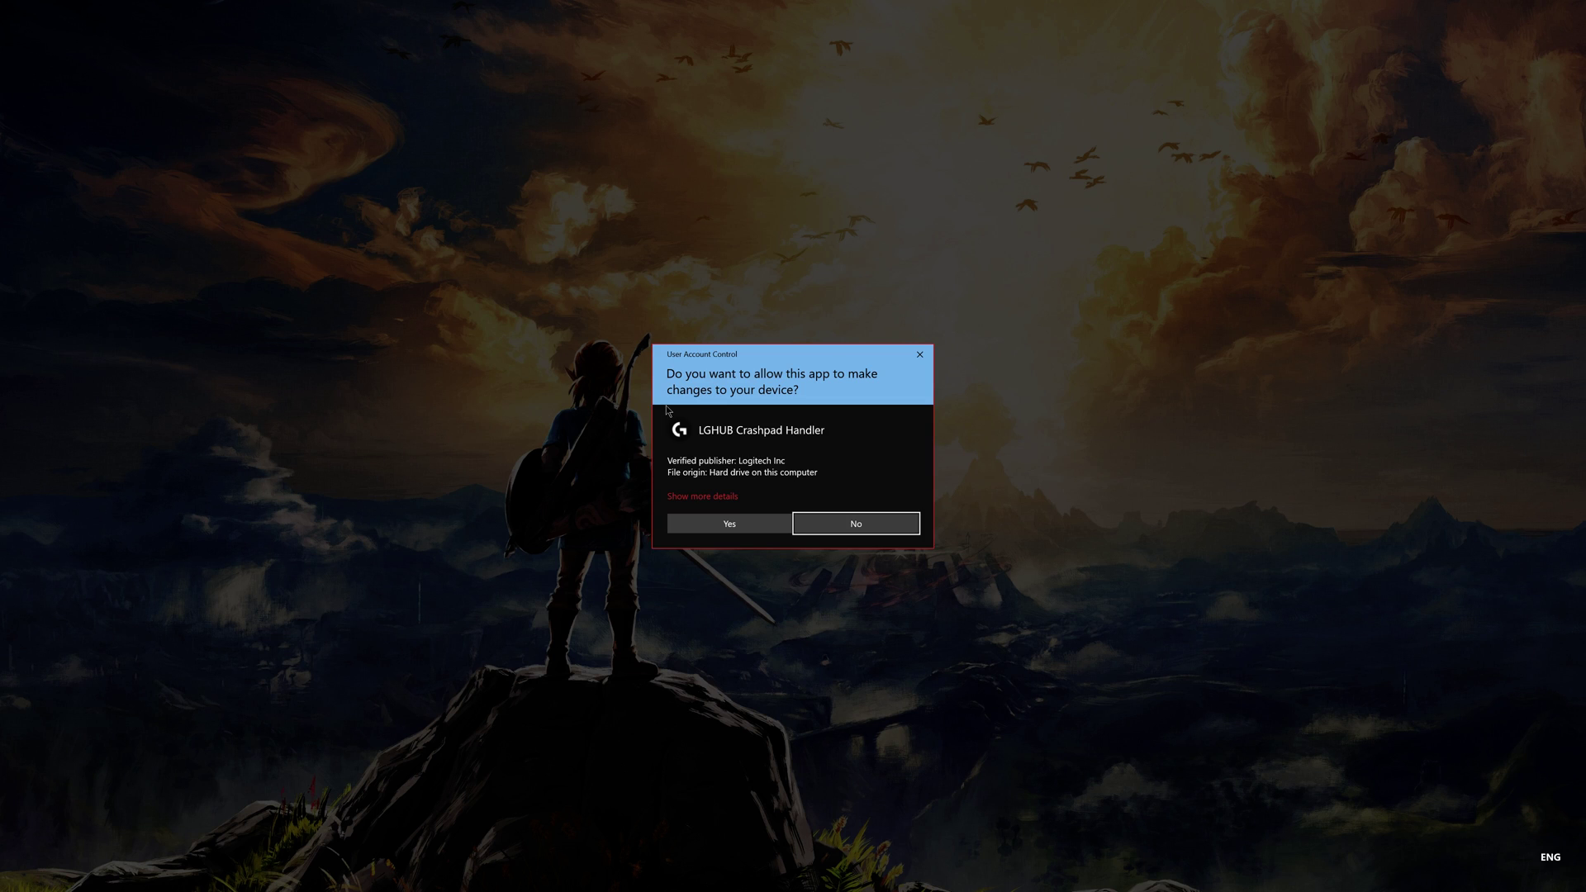
pyautogui.click(708, 529)
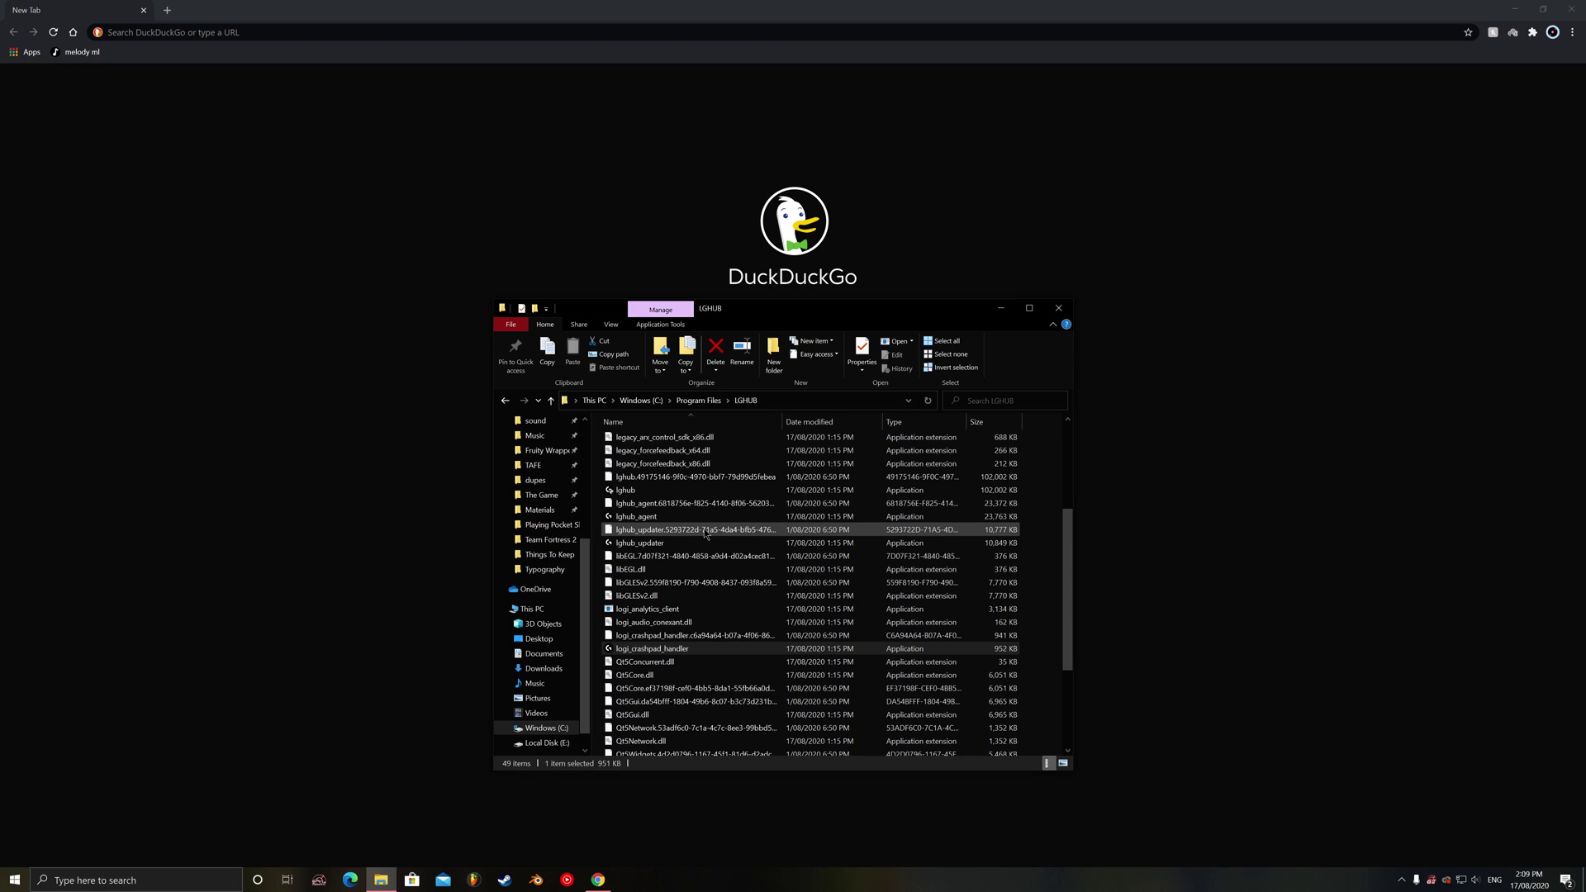
# Step: Run lghub_agent as administrator and allow it to make changes
pyautogui.click(626, 519)
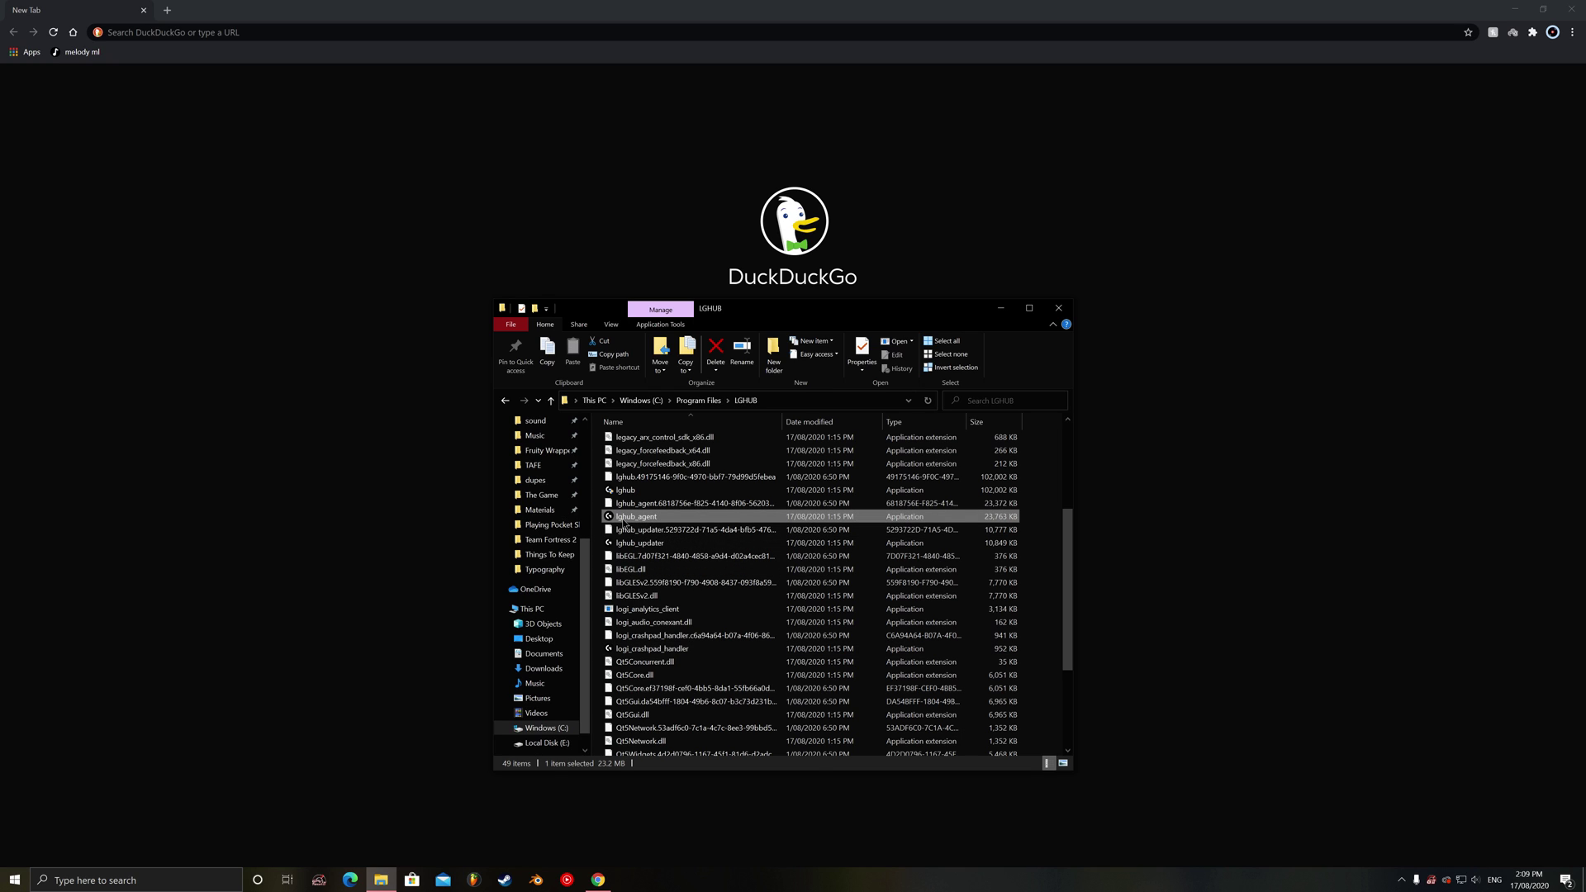
pyautogui.rightClick(624, 522)
pyautogui.click(641, 543)
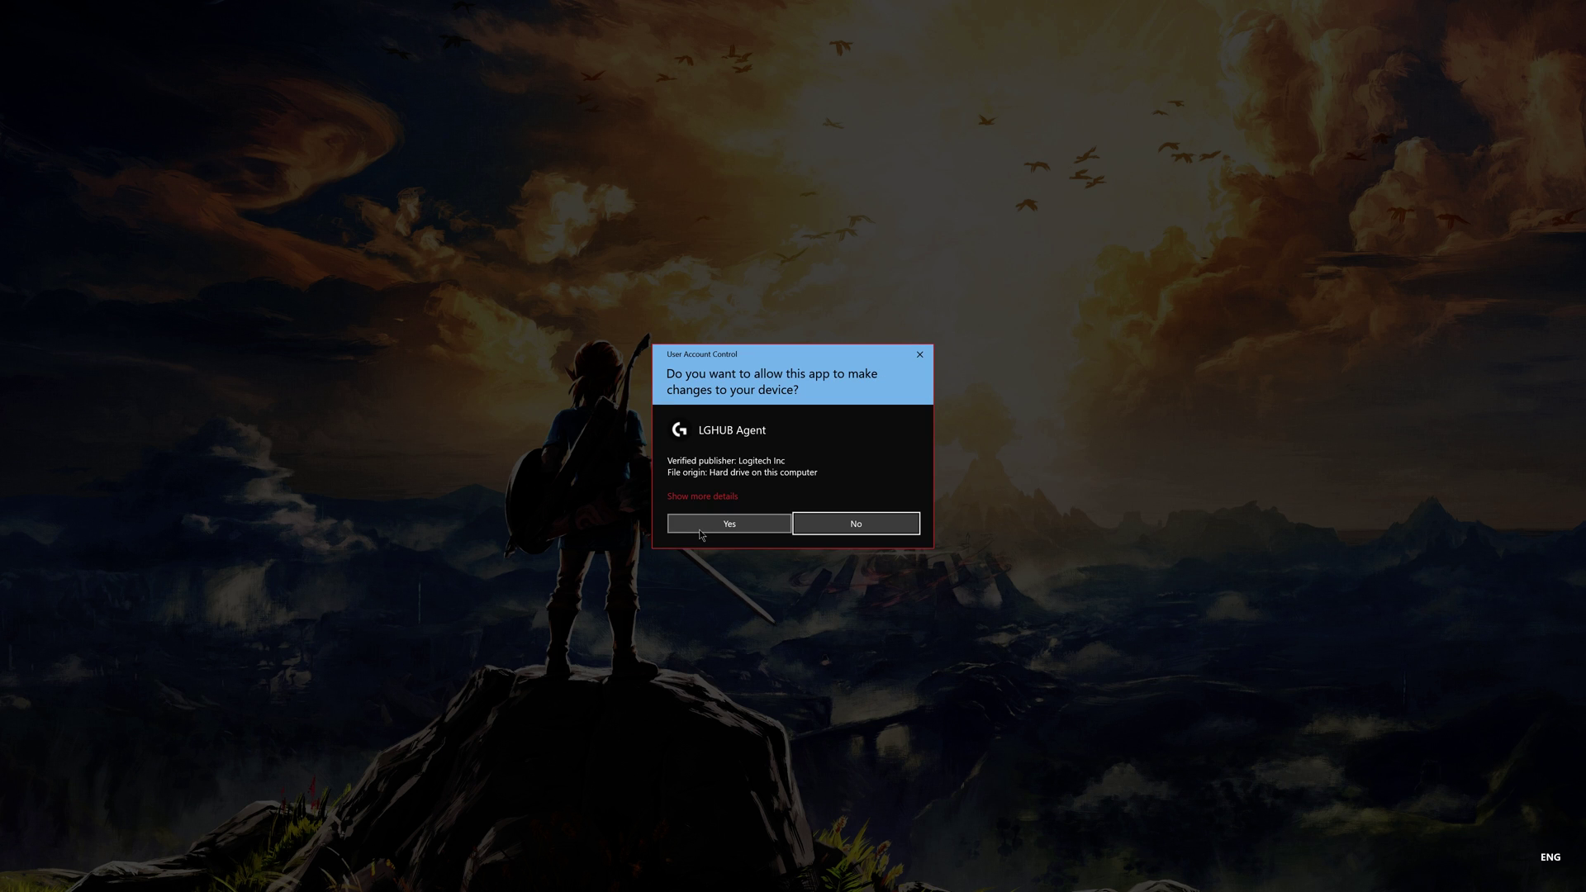
pyautogui.click(701, 533)
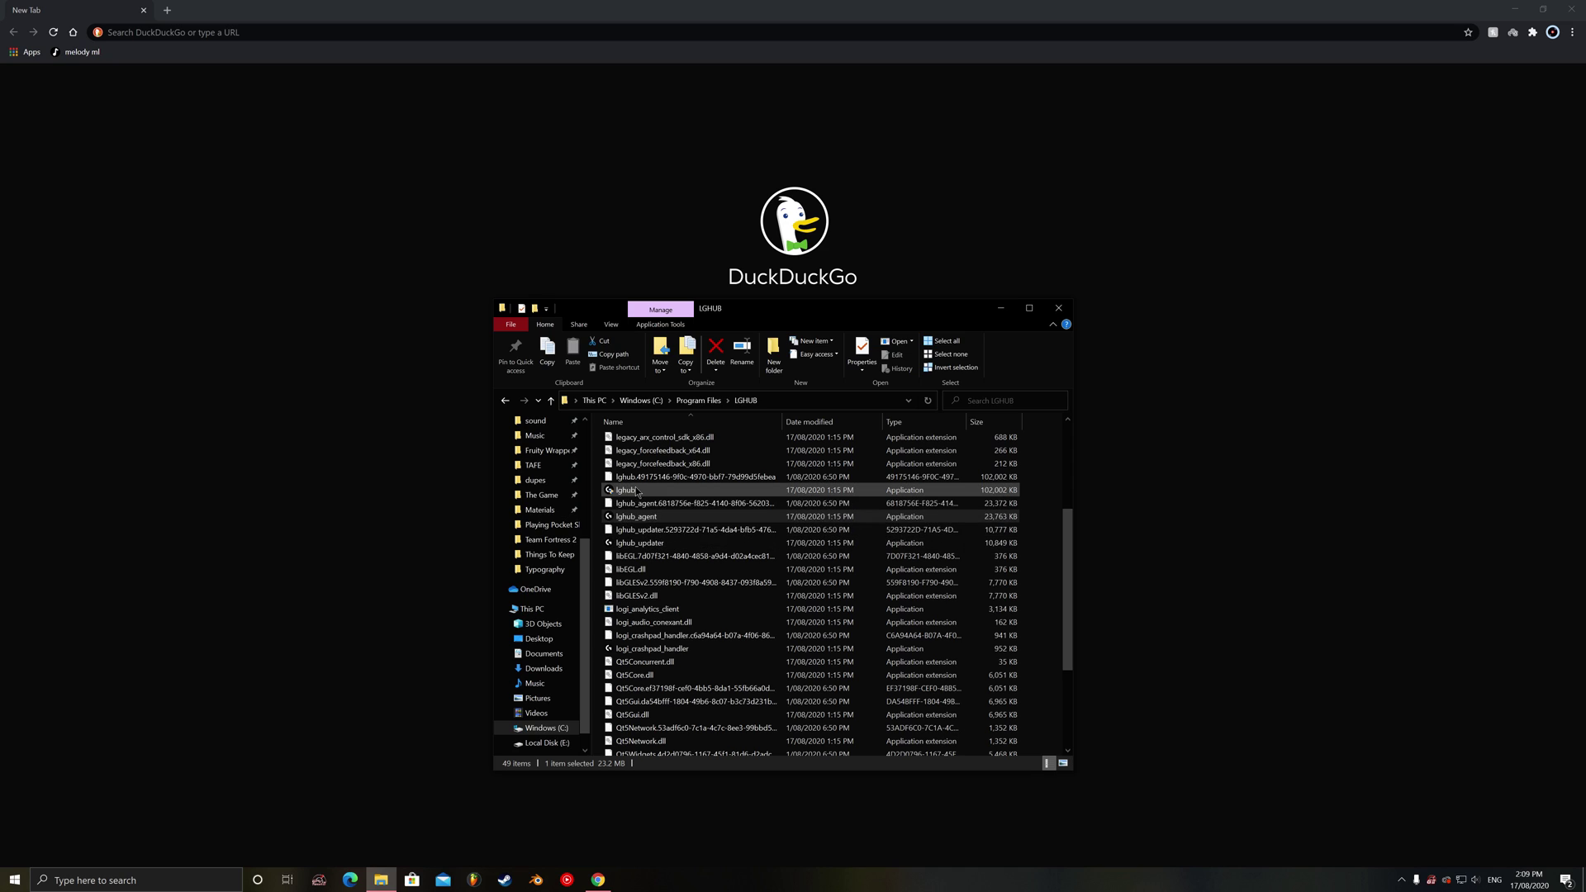
# Step: Run the main lghub application as administrator and approve UAC so G HUB opens
pyautogui.click(641, 489)
pyautogui.scroll(2, 641, 489)
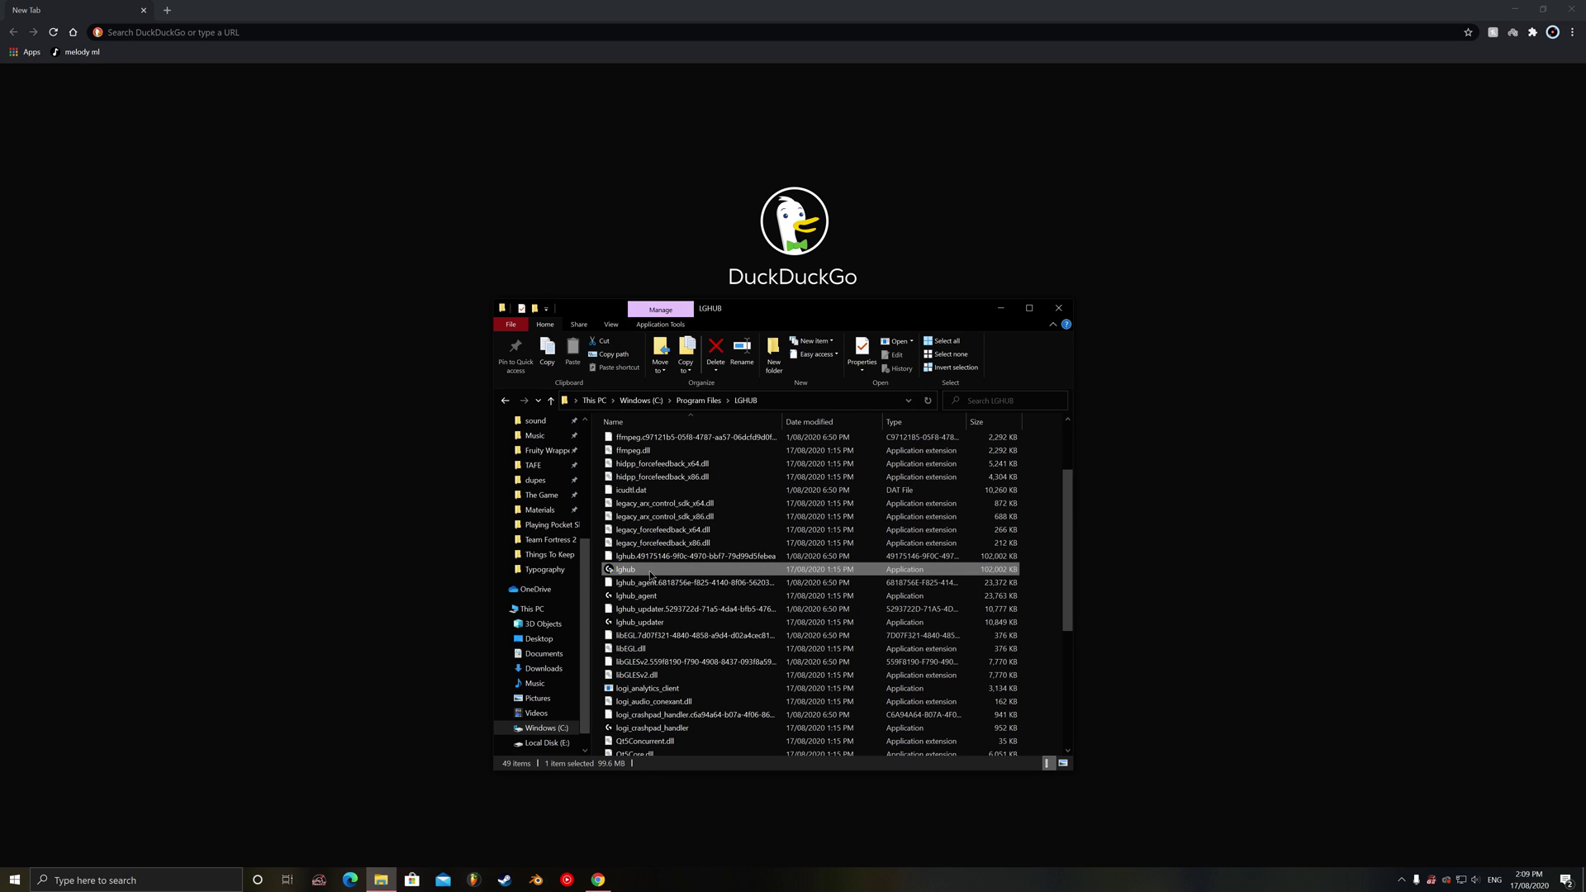
pyautogui.scroll(-1, 615, 604)
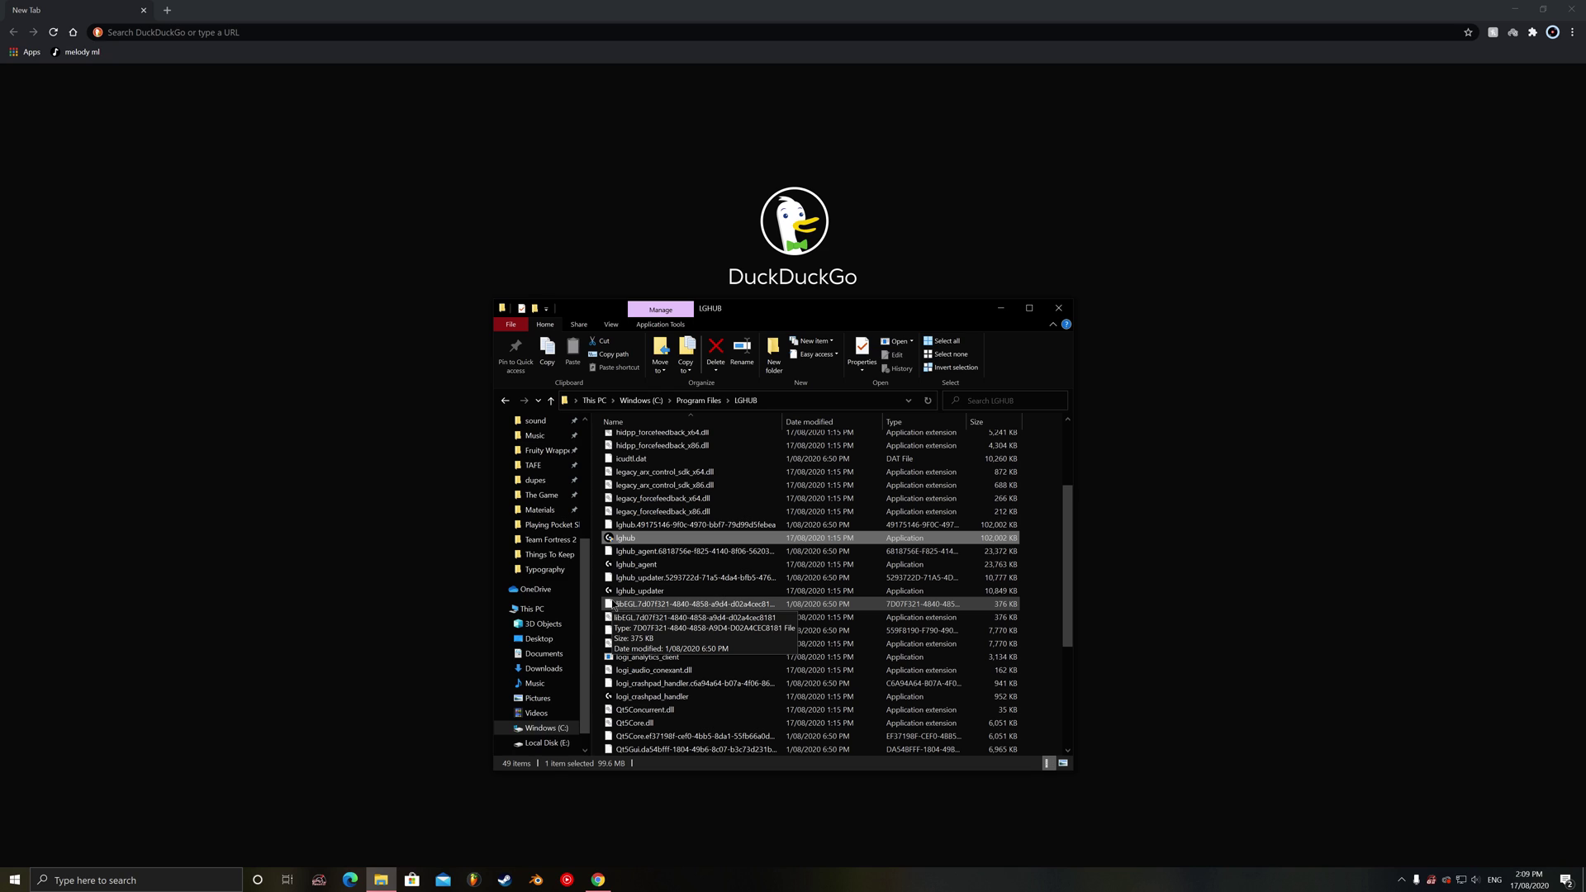
pyautogui.rightClick(625, 541)
pyautogui.click(637, 562)
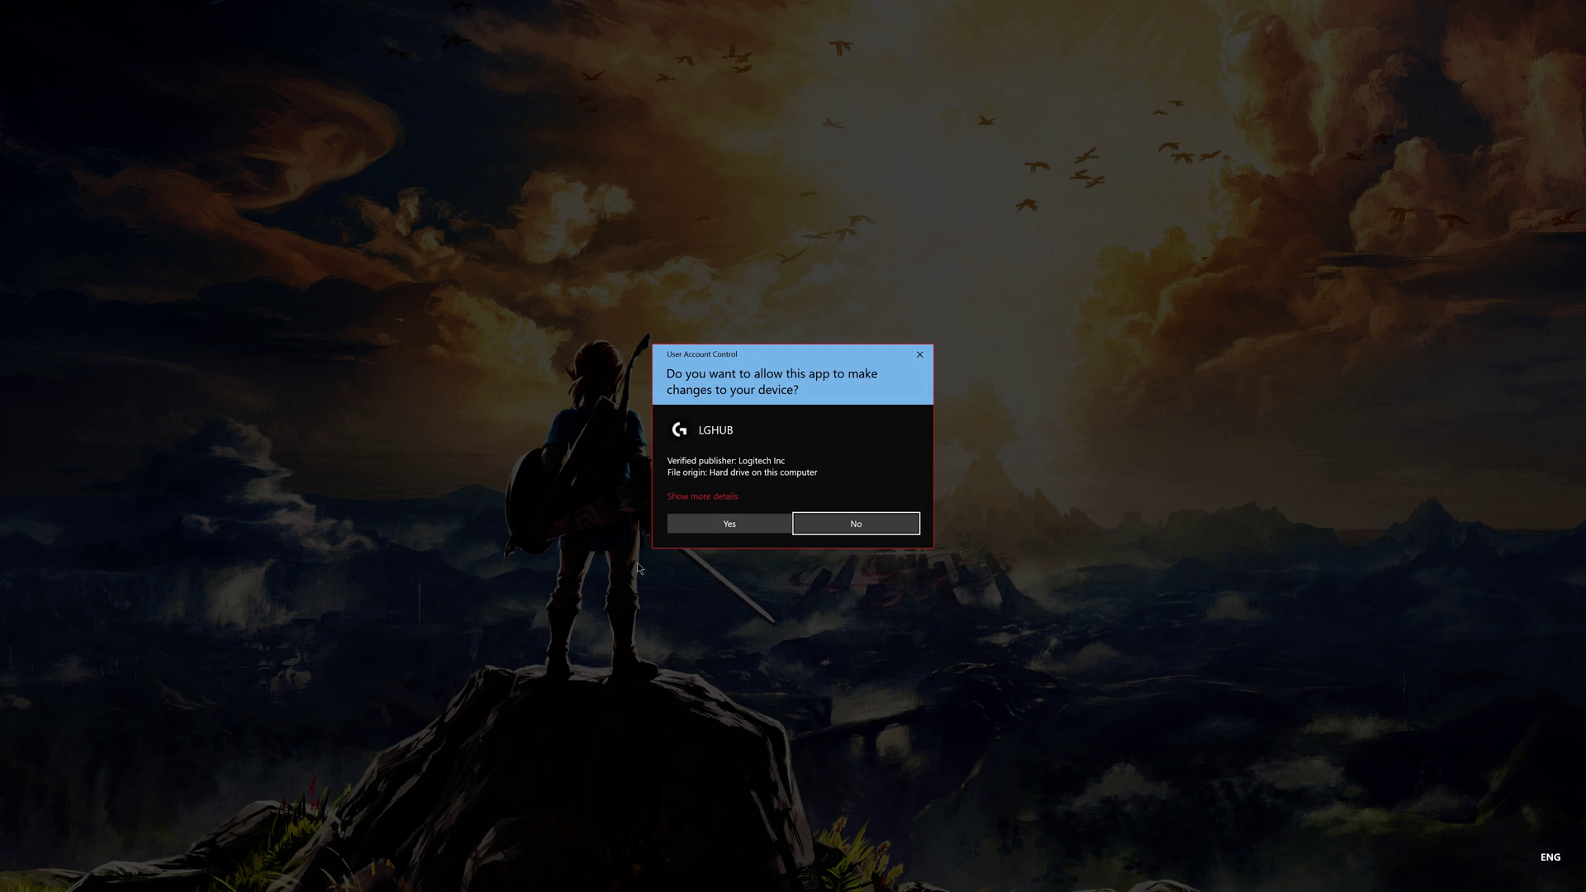
pyautogui.click(680, 522)
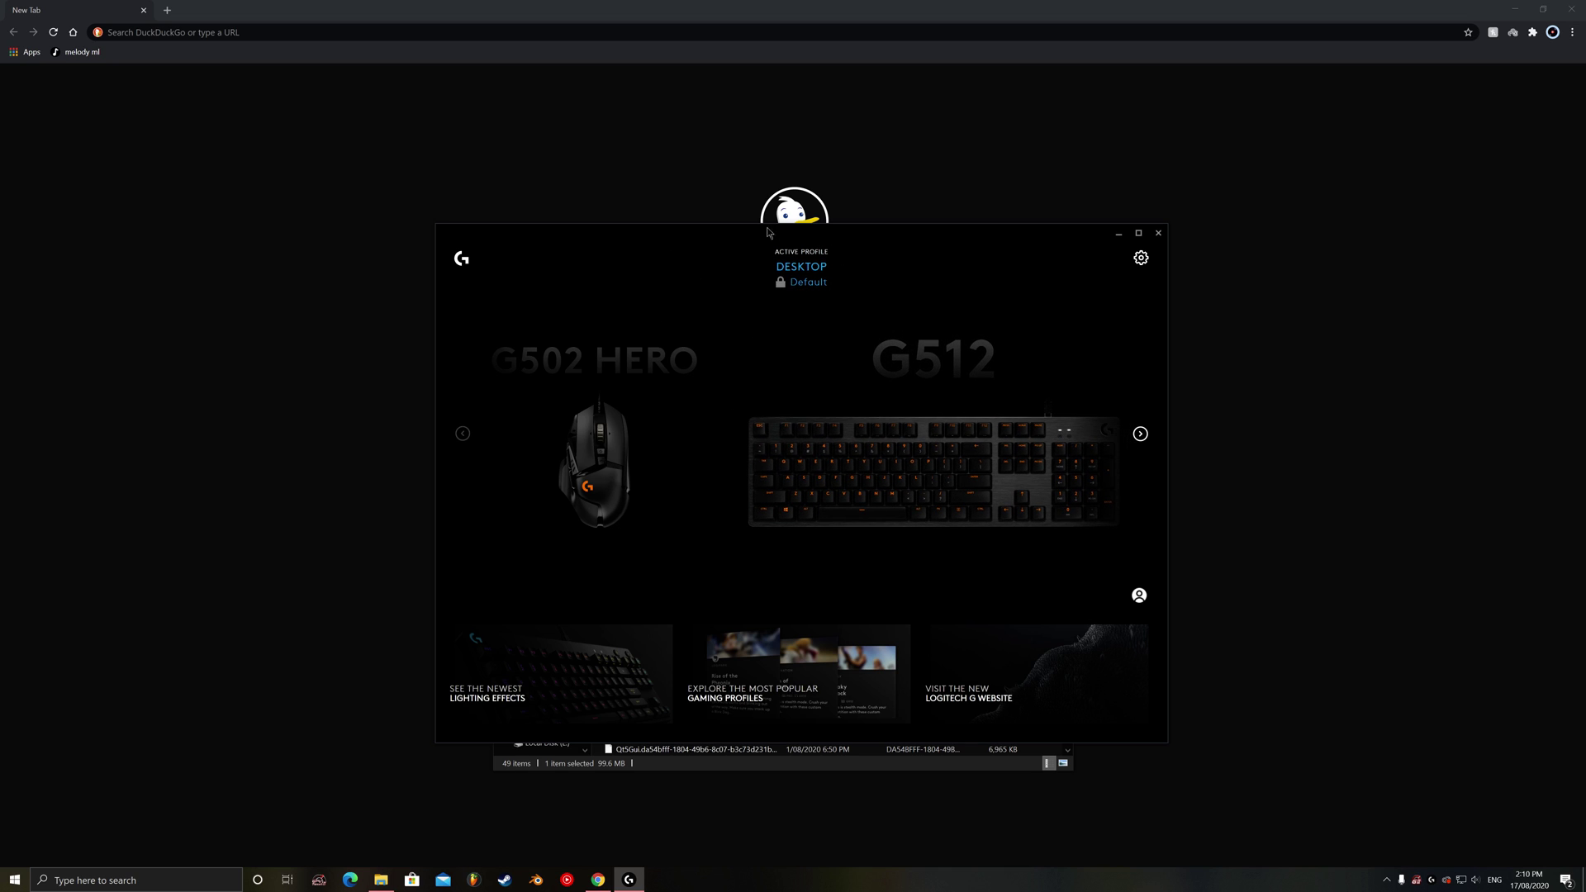
# Step: Center the G HUB window, view the G502 HERO's LIGHTSYNC settings, then return to the device overview
pyautogui.moveTo(793, 242); pyautogui.dragTo(1219, 227)
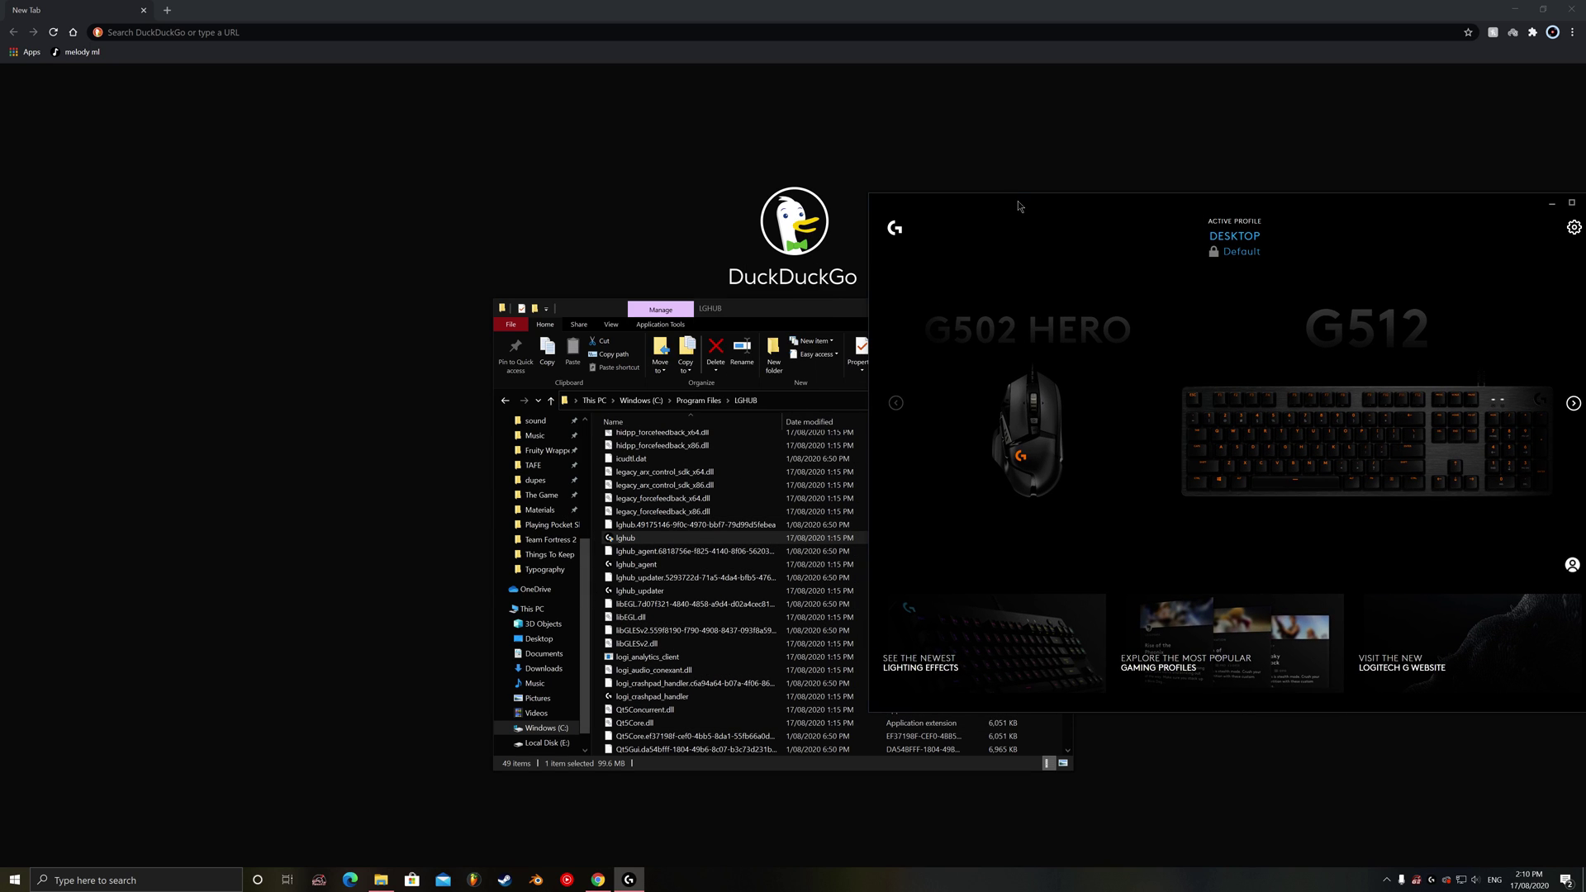
pyautogui.moveTo(1018, 202); pyautogui.dragTo(593, 263)
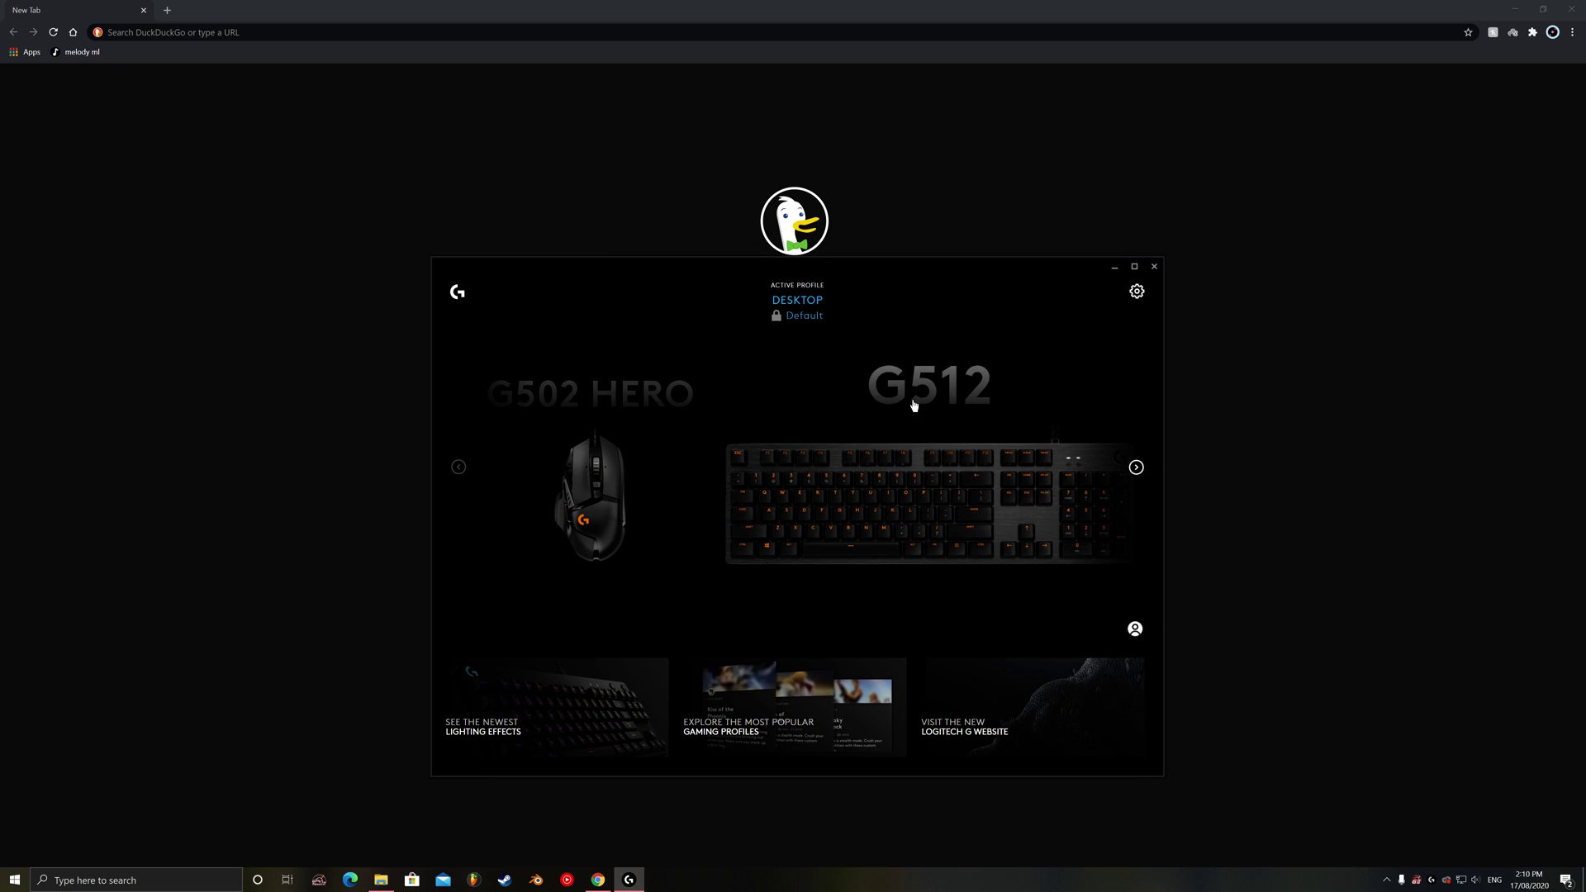
pyautogui.moveTo(806, 273)
pyautogui.mouseDown()
pyautogui.moveTo(814, 299)
pyautogui.moveTo(816, 281)
pyautogui.mouseUp()
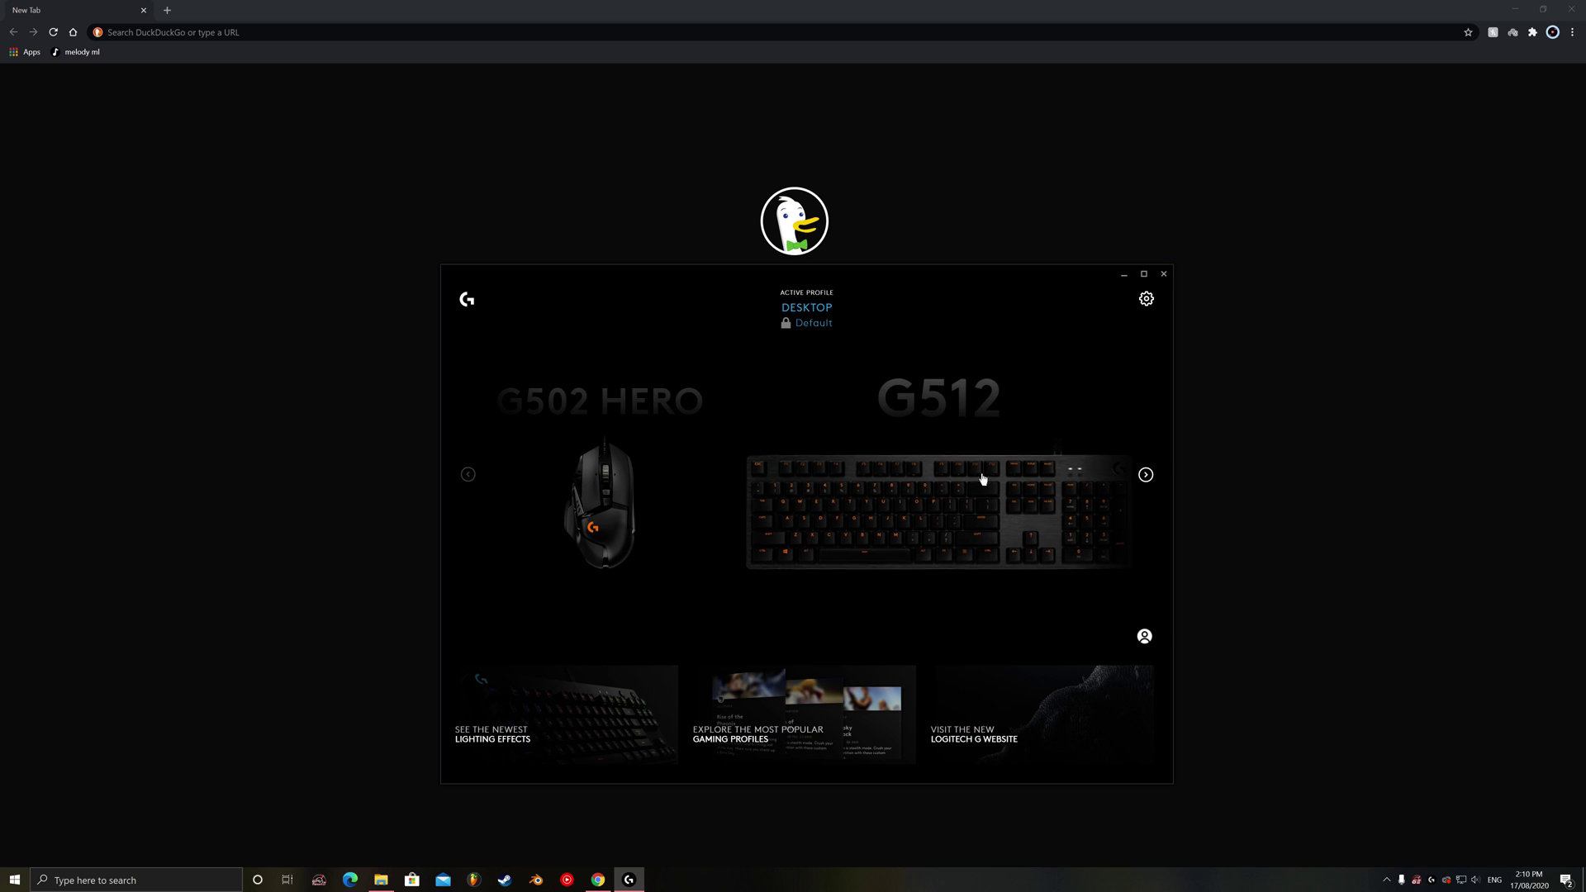
pyautogui.click(626, 504)
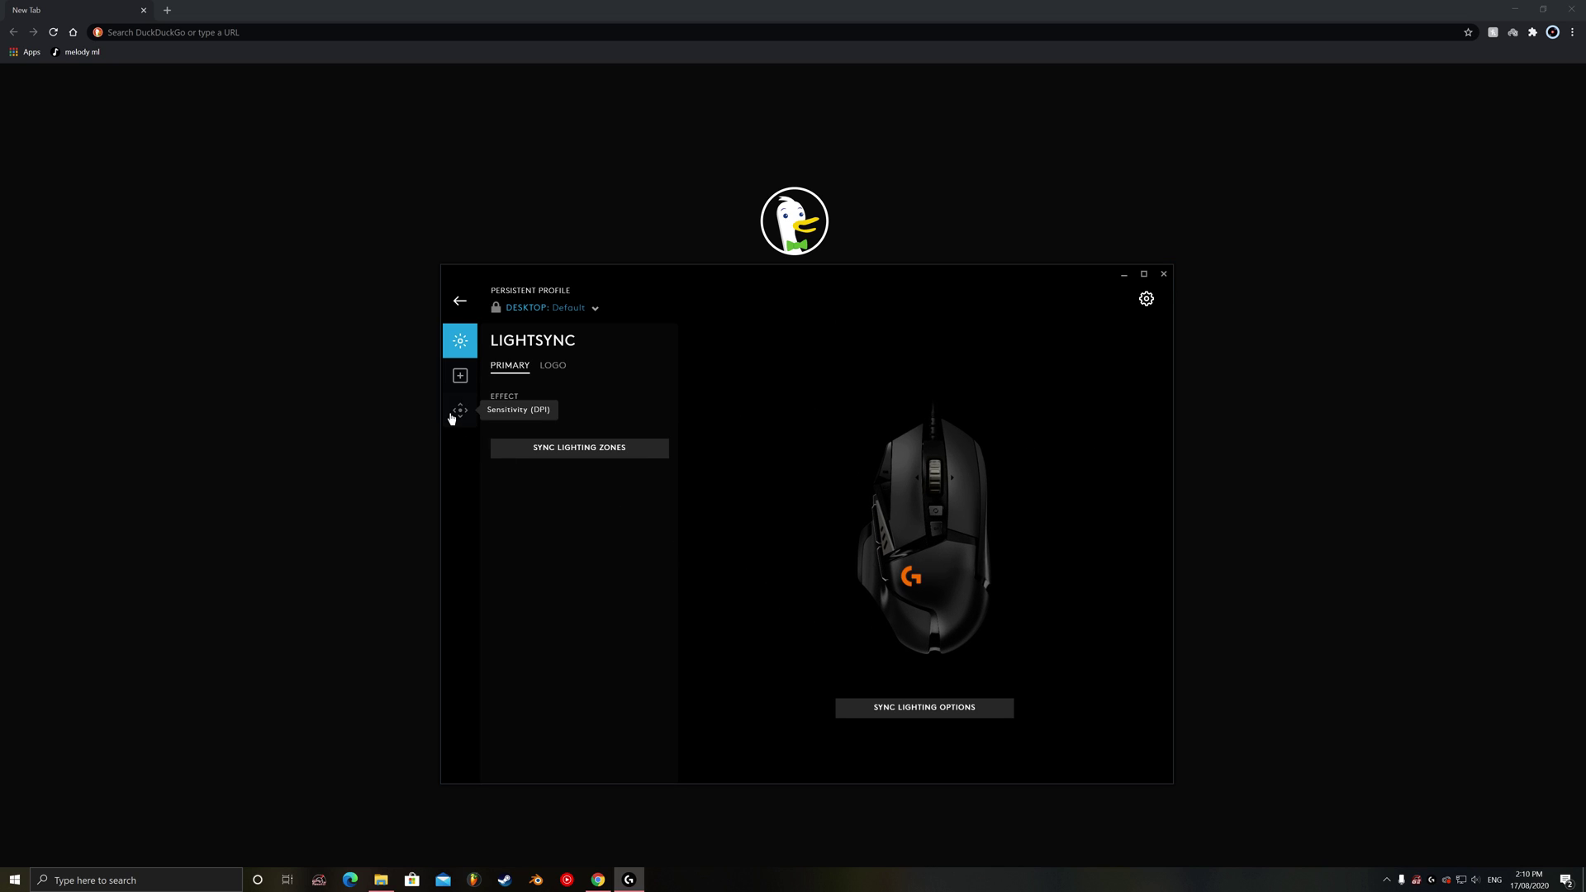
pyautogui.click(460, 301)
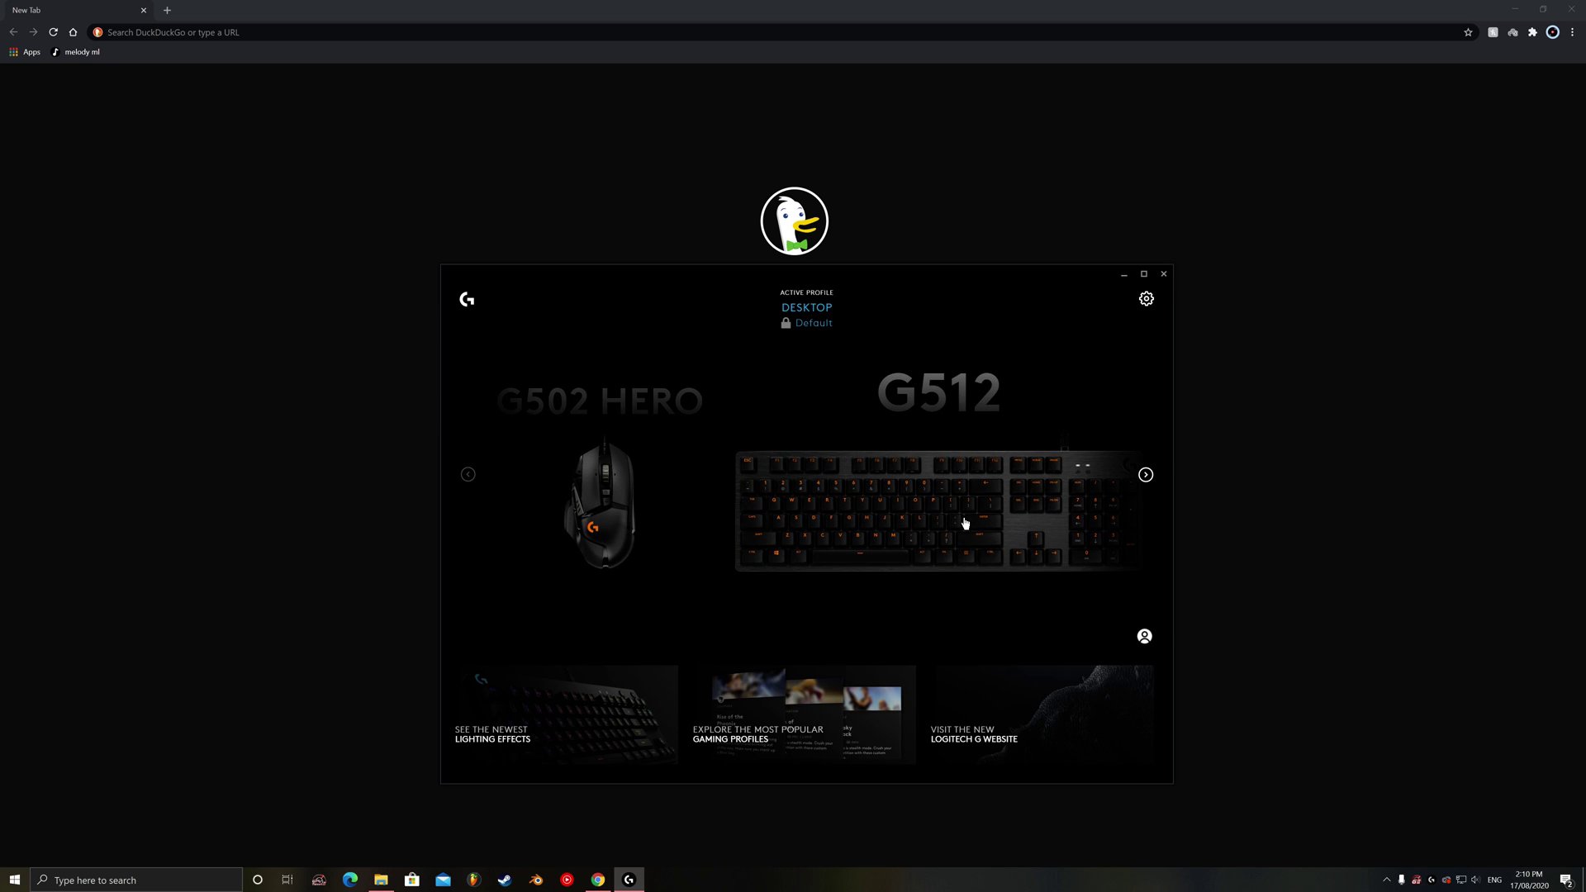
pyautogui.click(1165, 275)
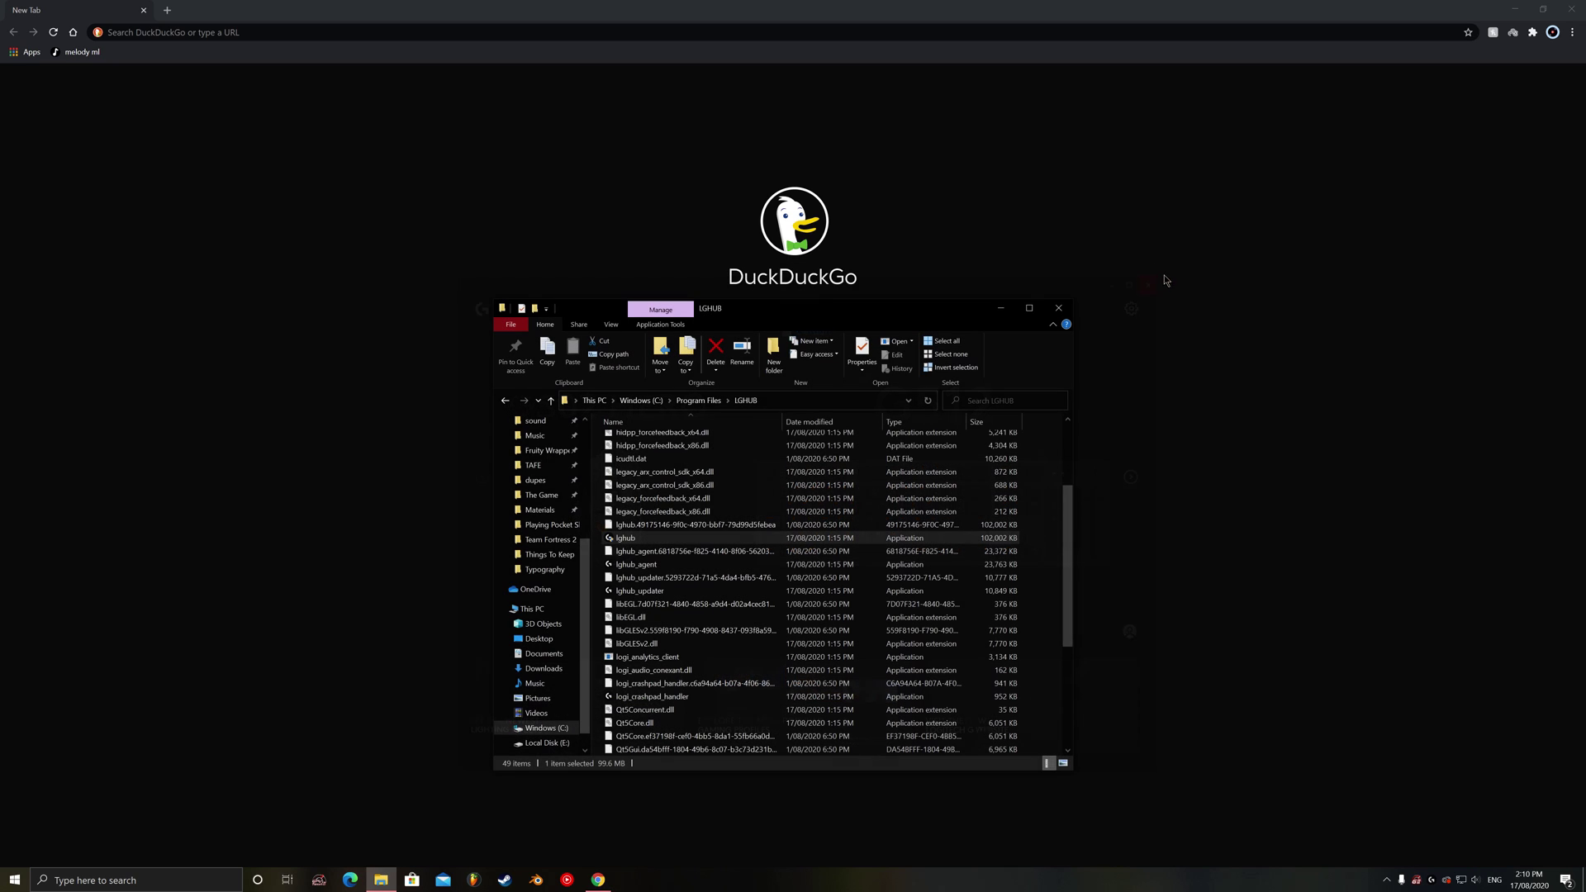
pyautogui.scroll(5, 638, 496)
pyautogui.click(637, 446)
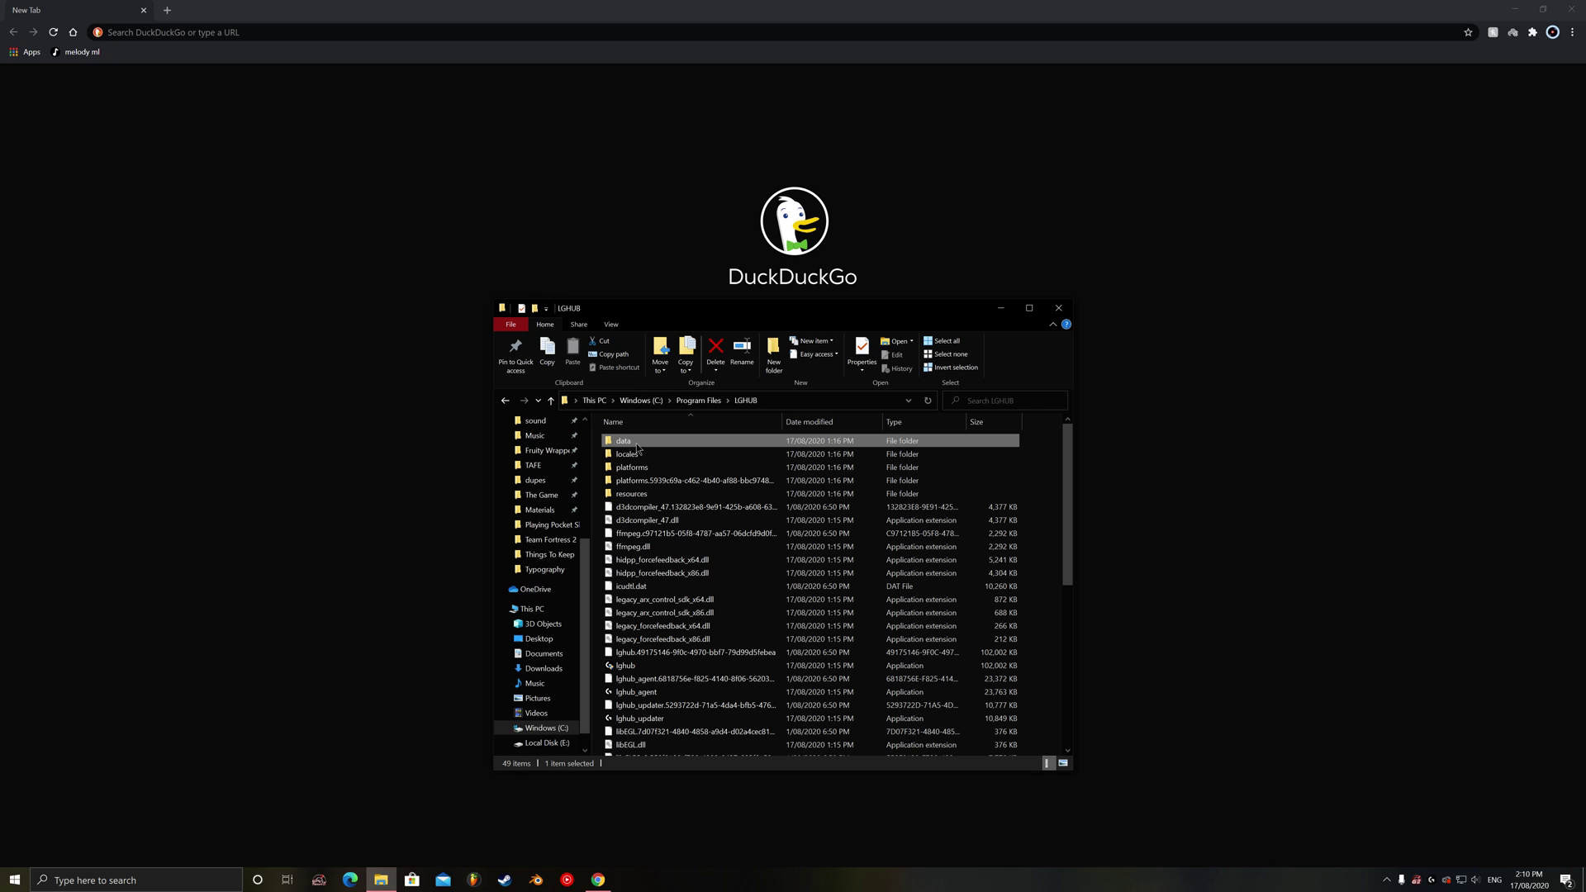
pyautogui.doubleClick(637, 446)
pyautogui.moveTo(663, 686); pyautogui.dragTo(671, 595)
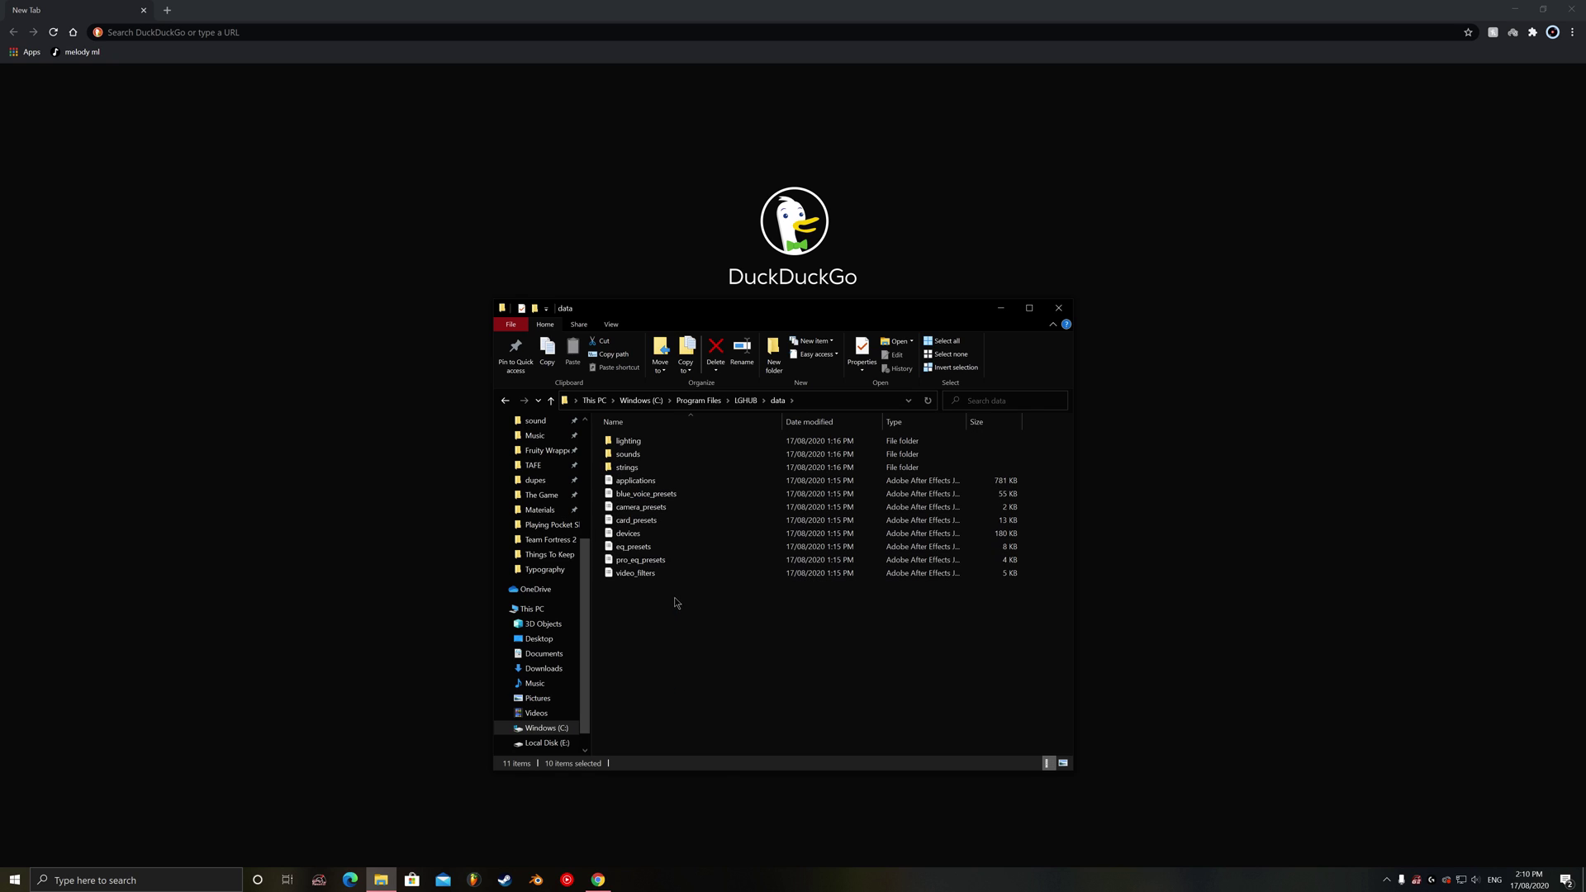
pyautogui.moveTo(920, 702); pyautogui.dragTo(681, 434)
pyautogui.click(951, 678)
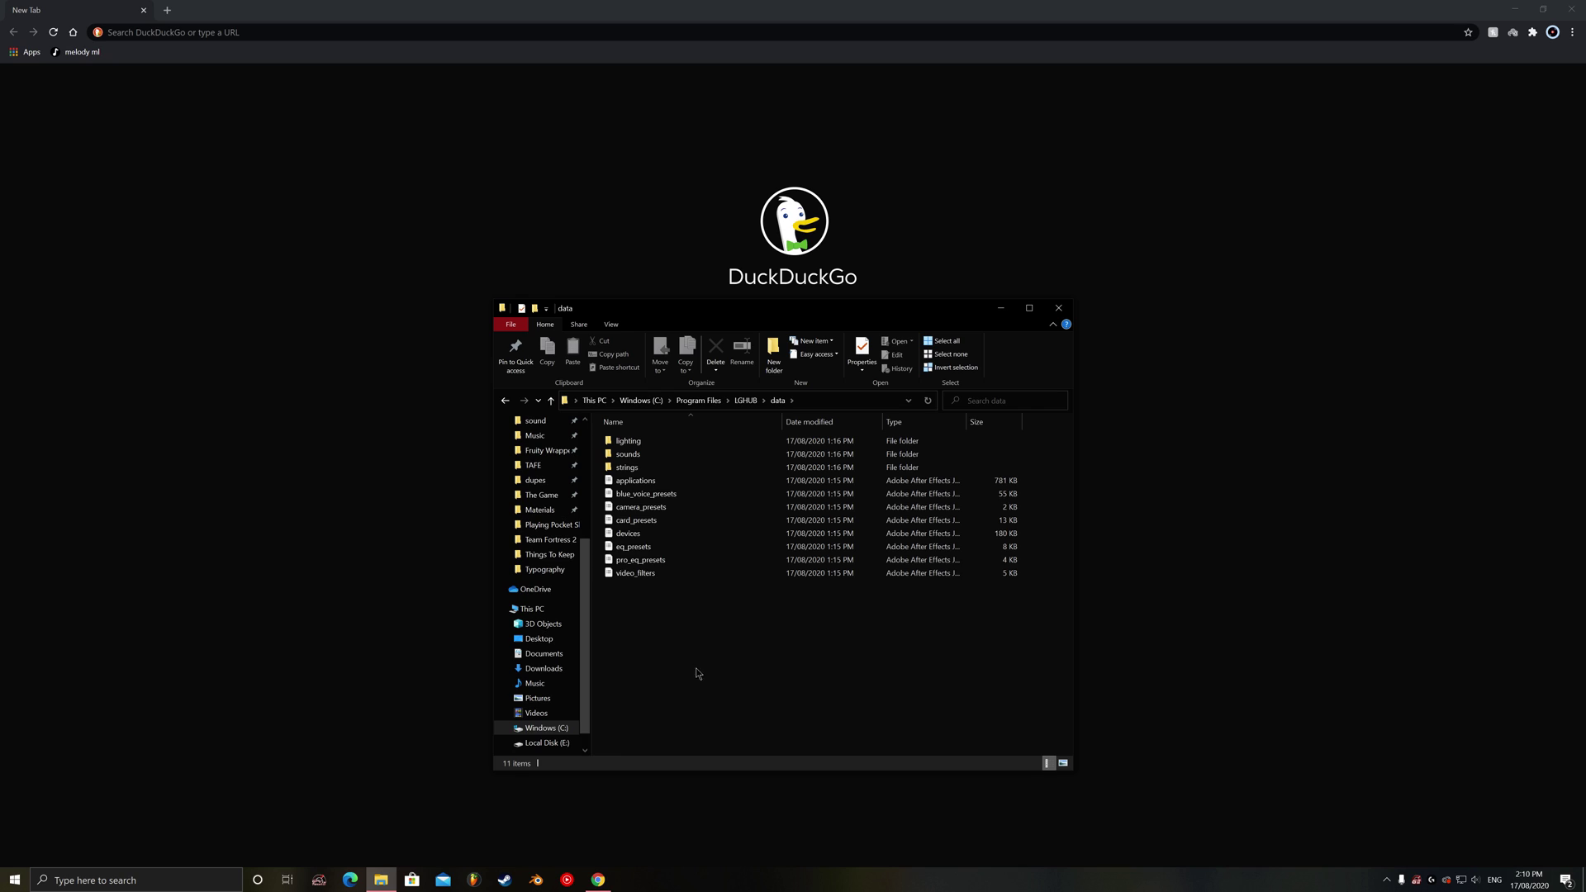
pyautogui.moveTo(696, 680); pyautogui.dragTo(723, 415)
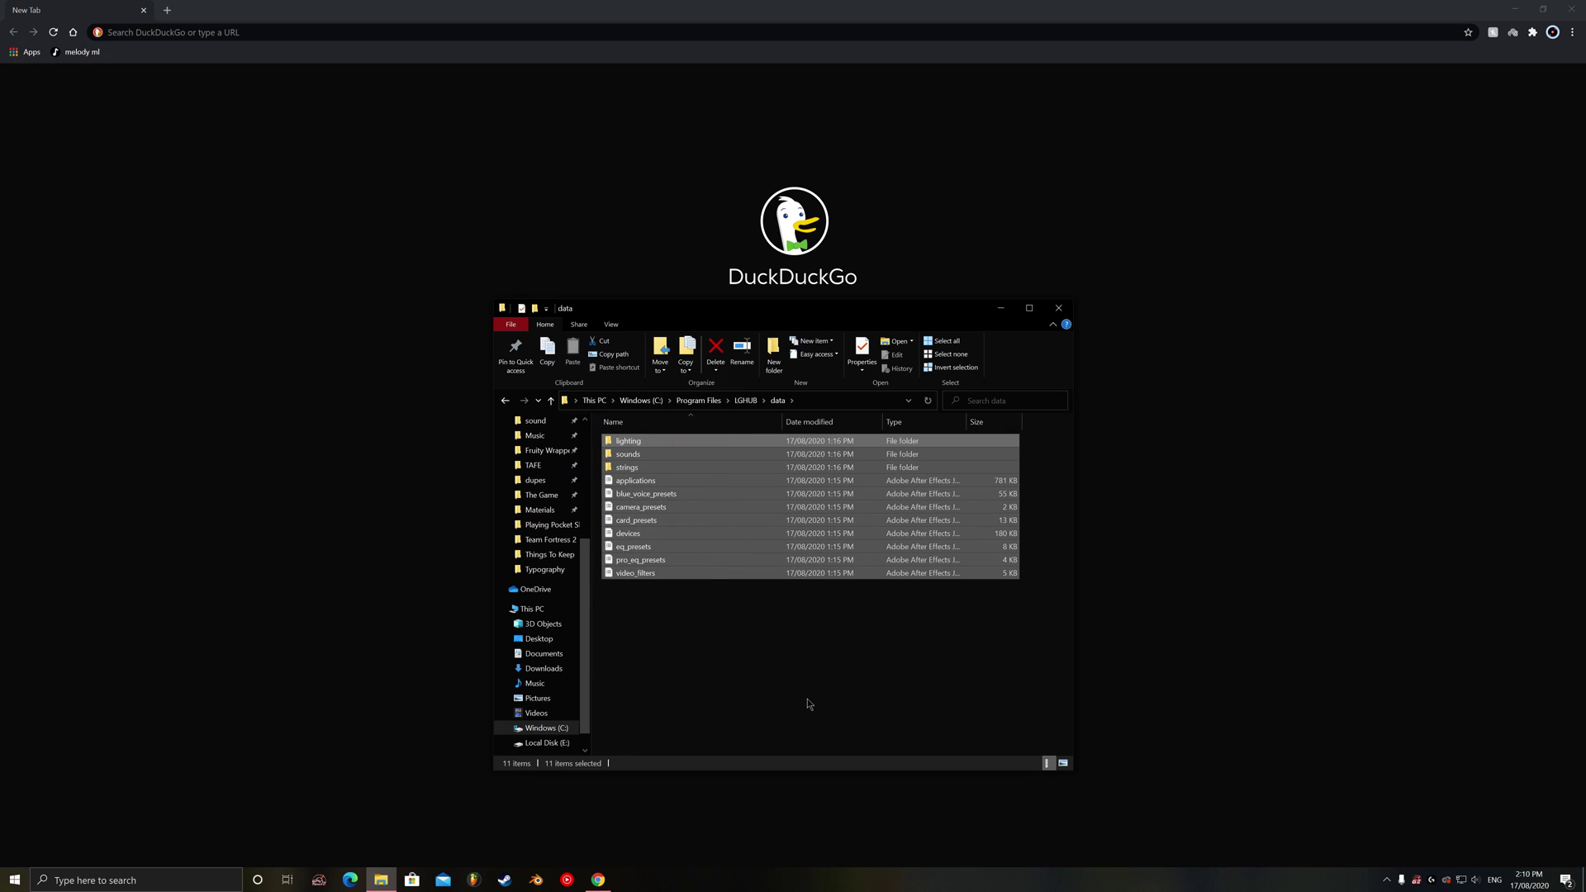
pyautogui.click(807, 699)
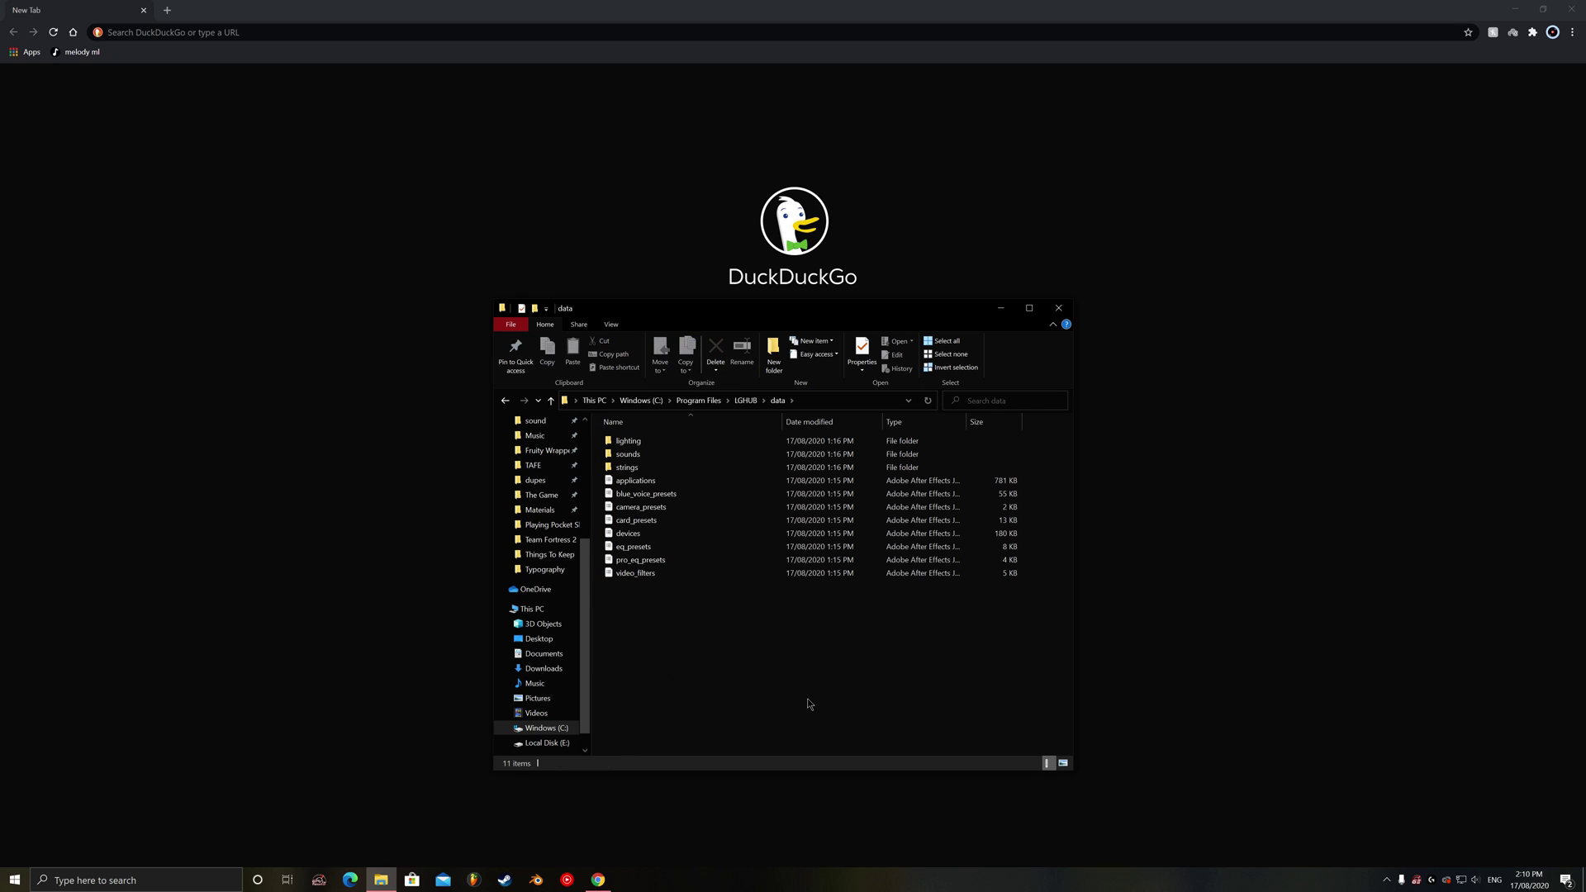
pyautogui.click(505, 402)
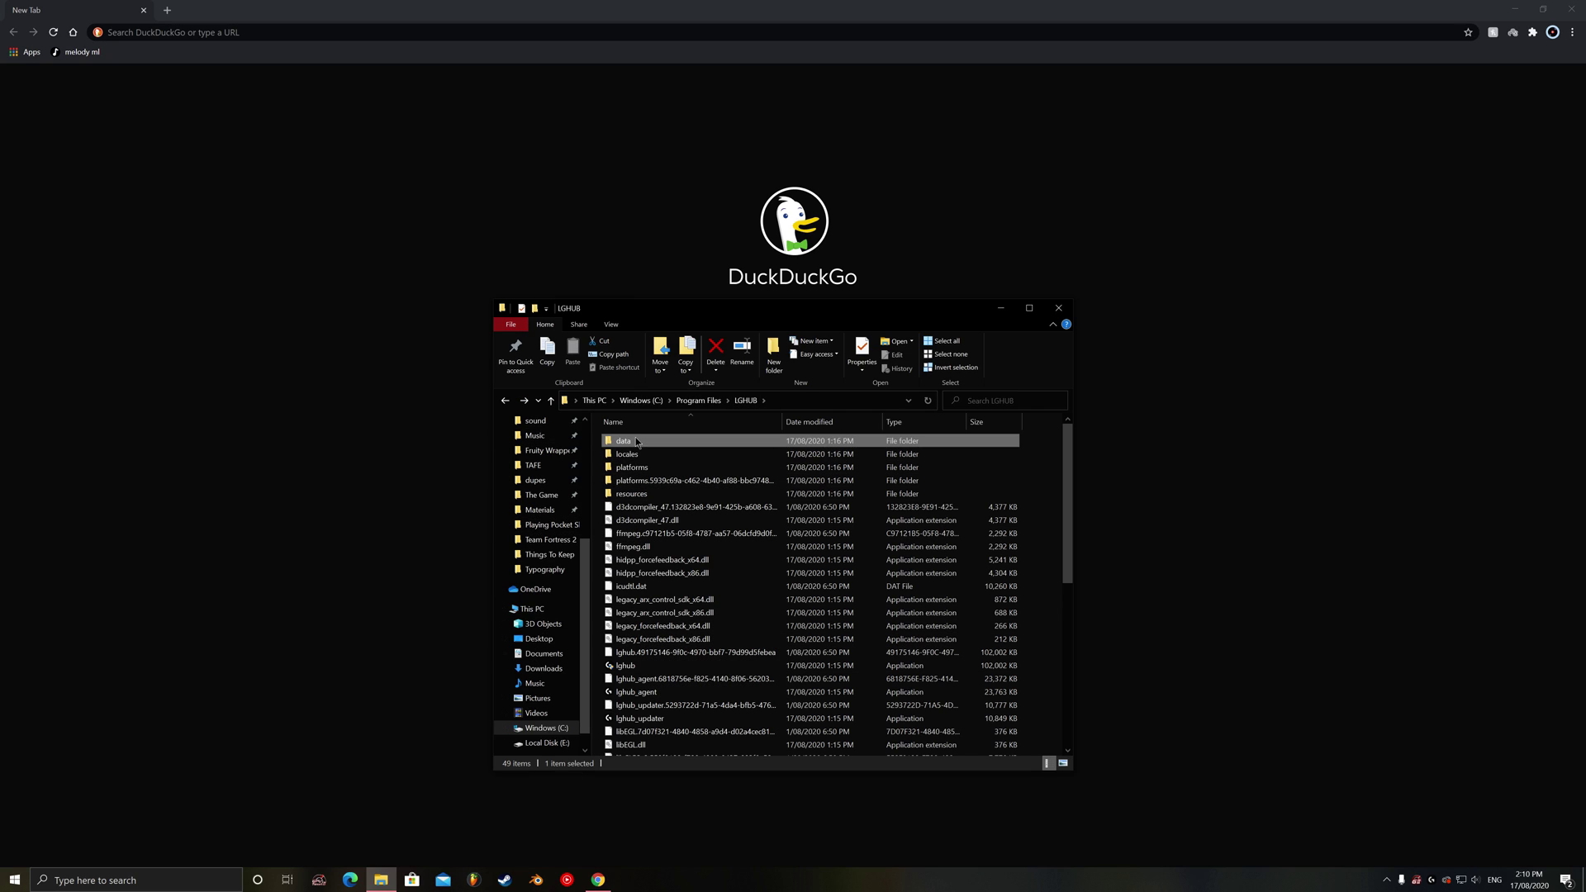
pyautogui.scroll(-3, 772, 547)
pyautogui.scroll(3, 772, 547)
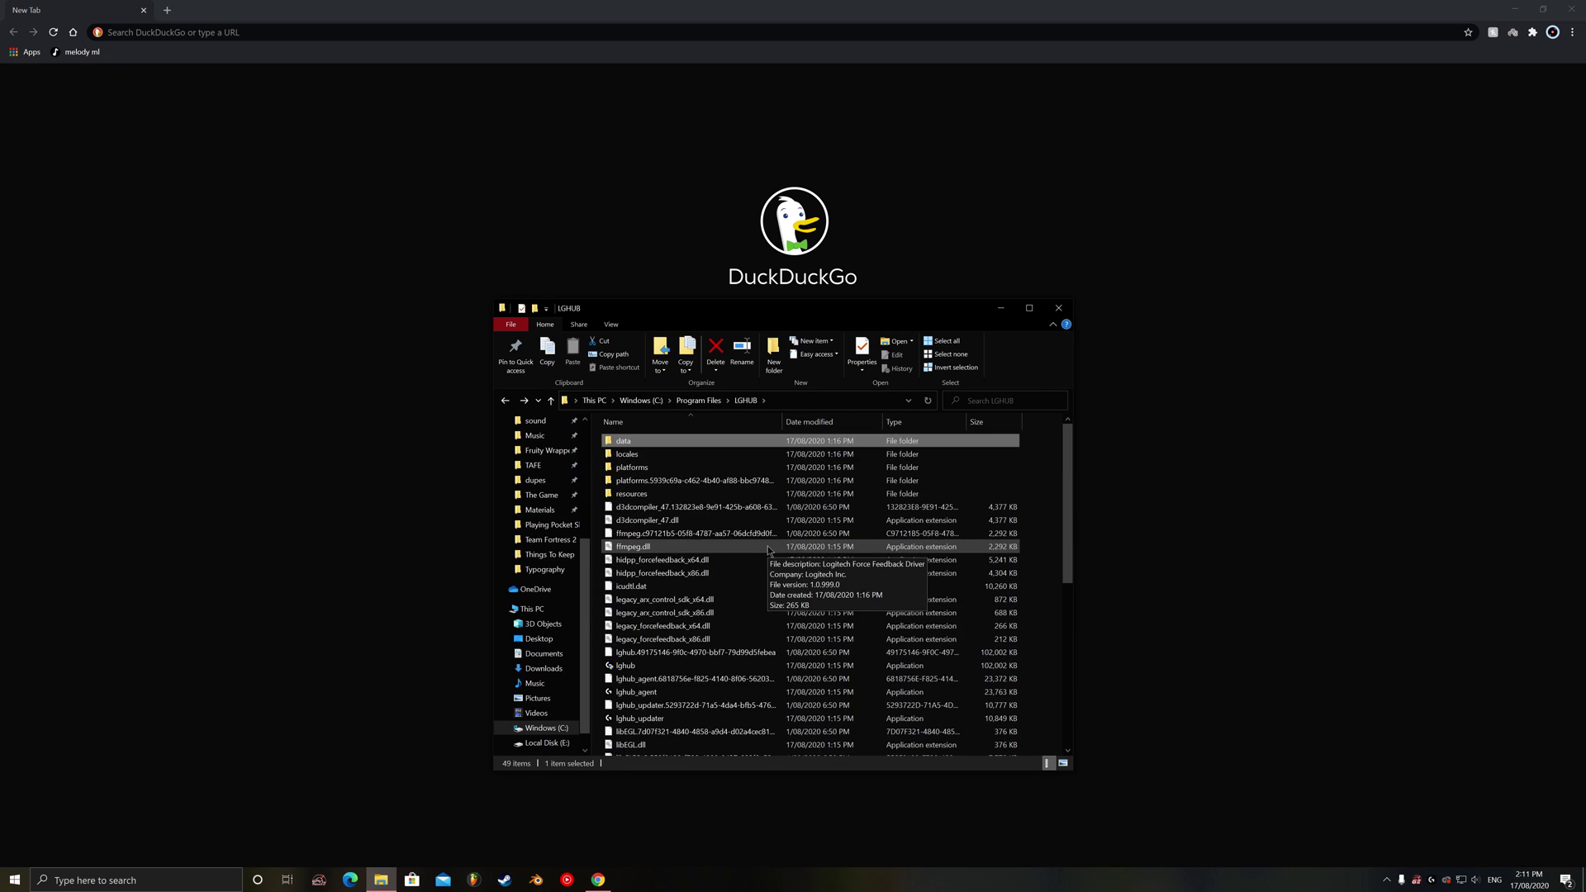
pyautogui.scroll(-3, 760, 548)
pyautogui.scroll(3, 752, 547)
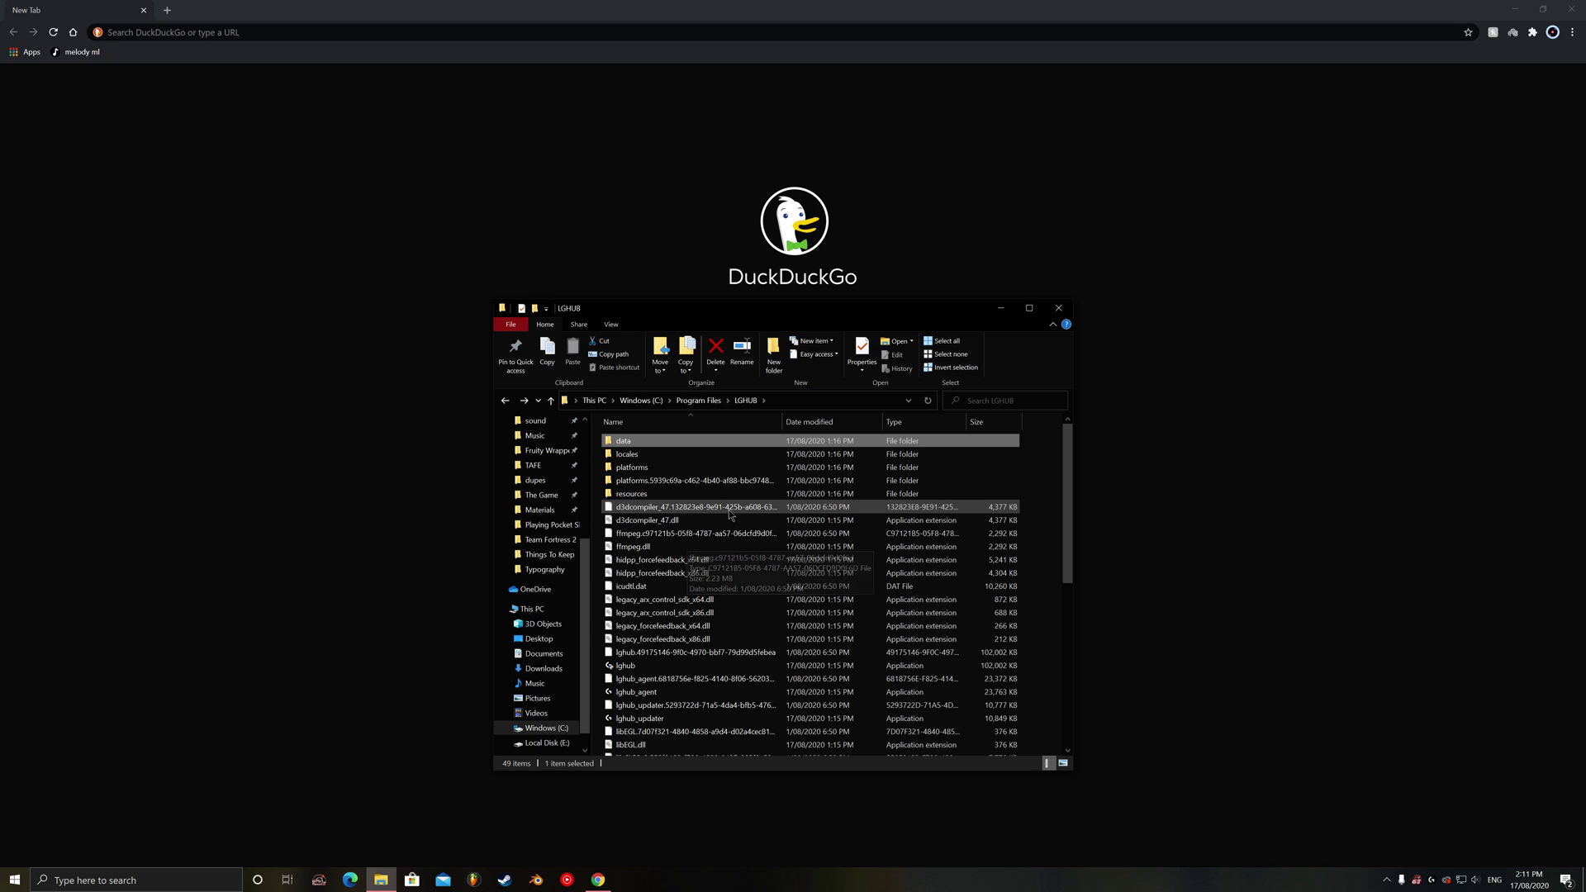
pyautogui.scroll(-8, 703, 538)
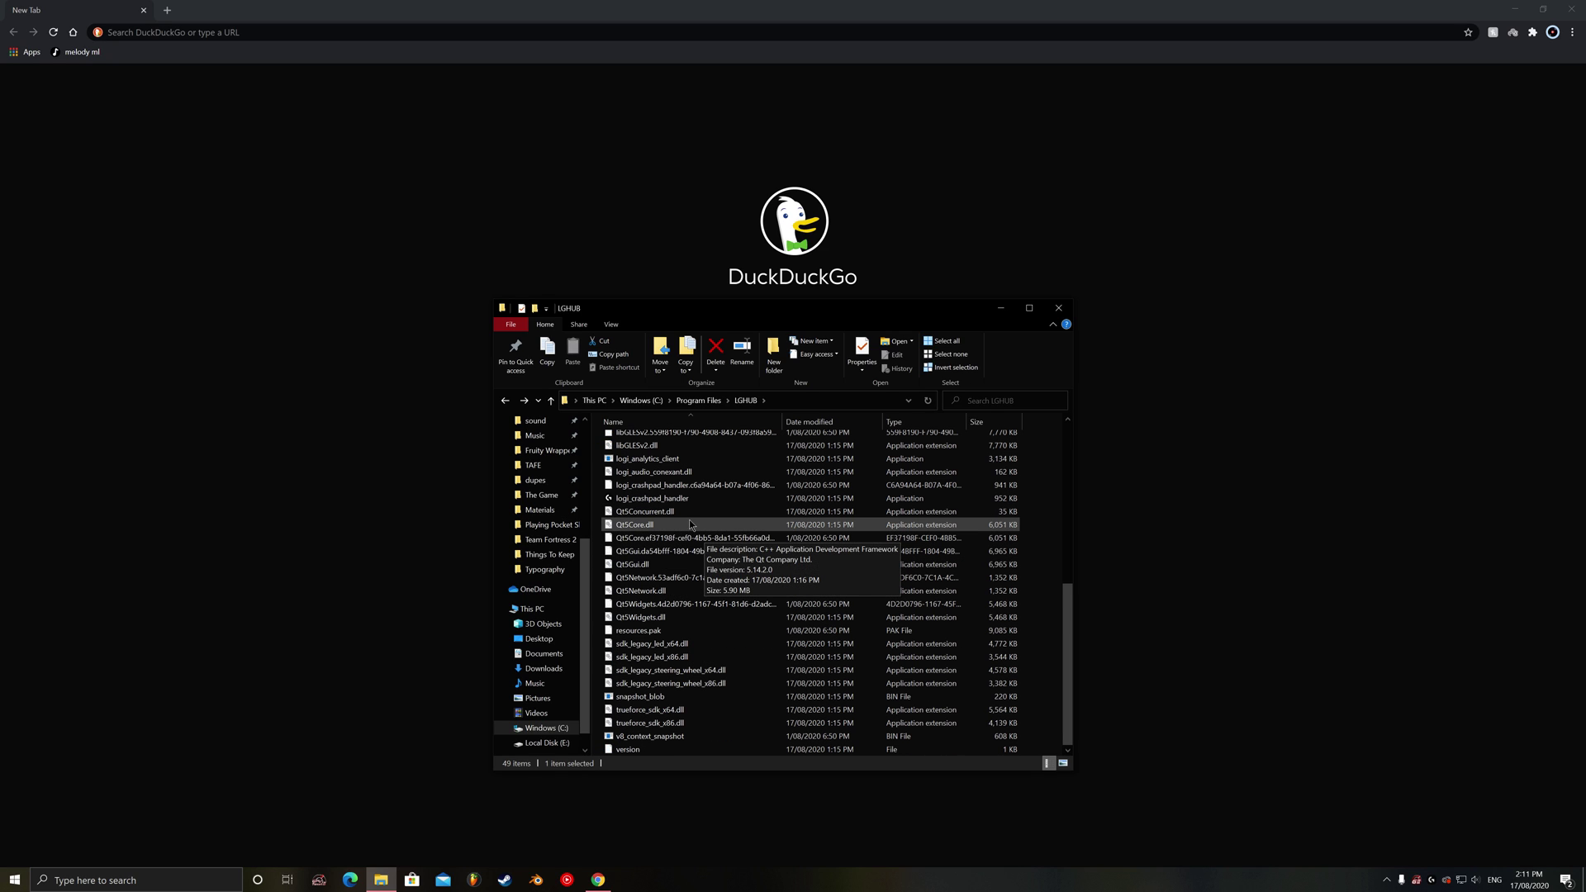
pyautogui.scroll(4, 744, 513)
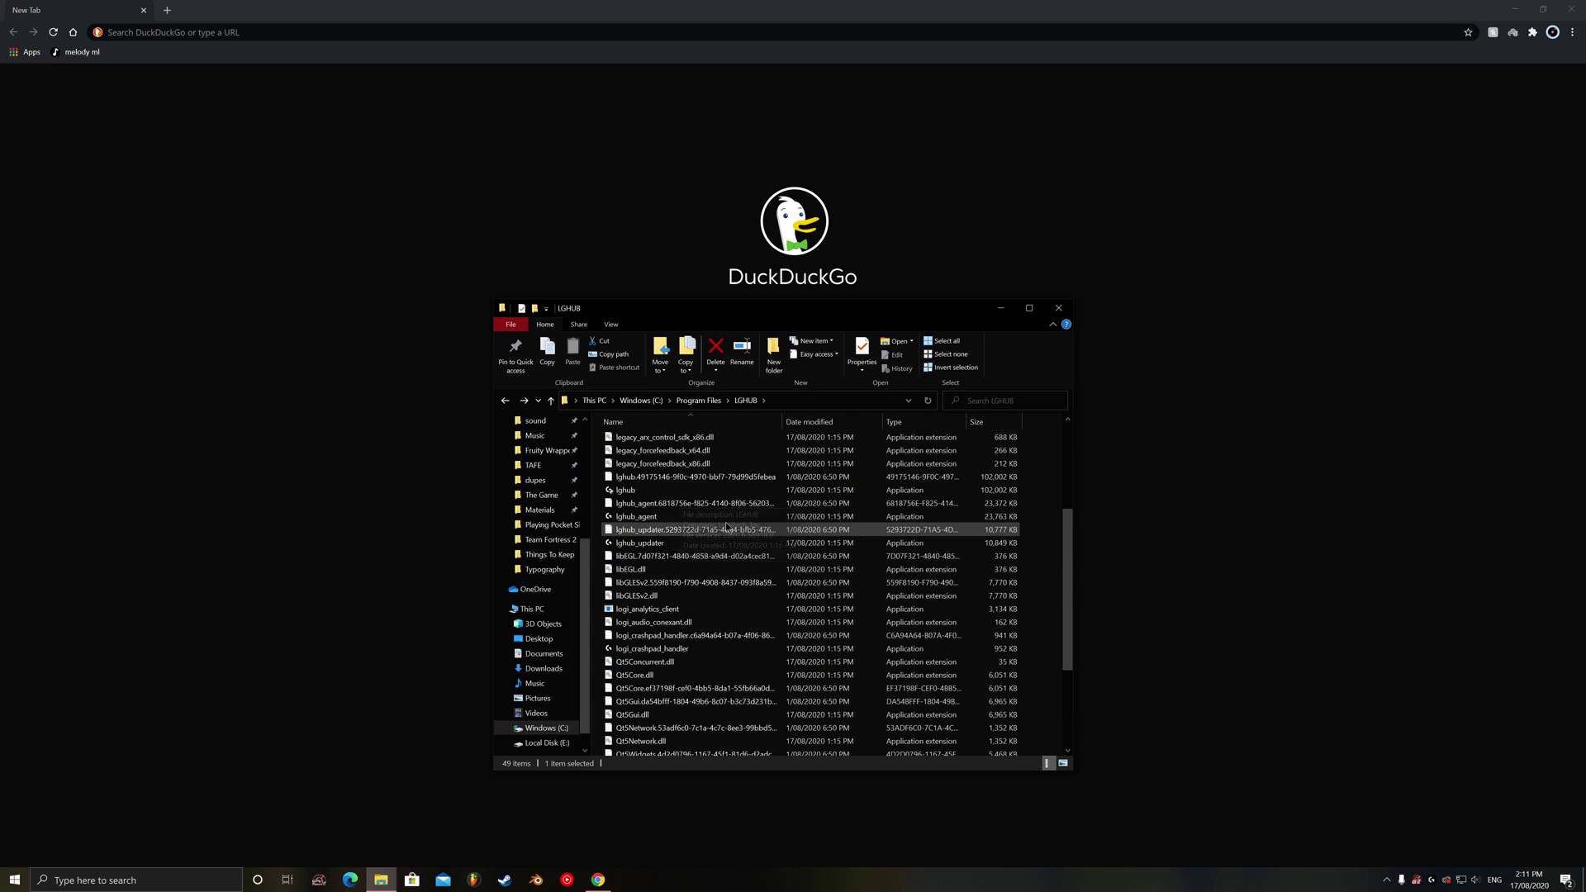
pyautogui.moveTo(732, 499)
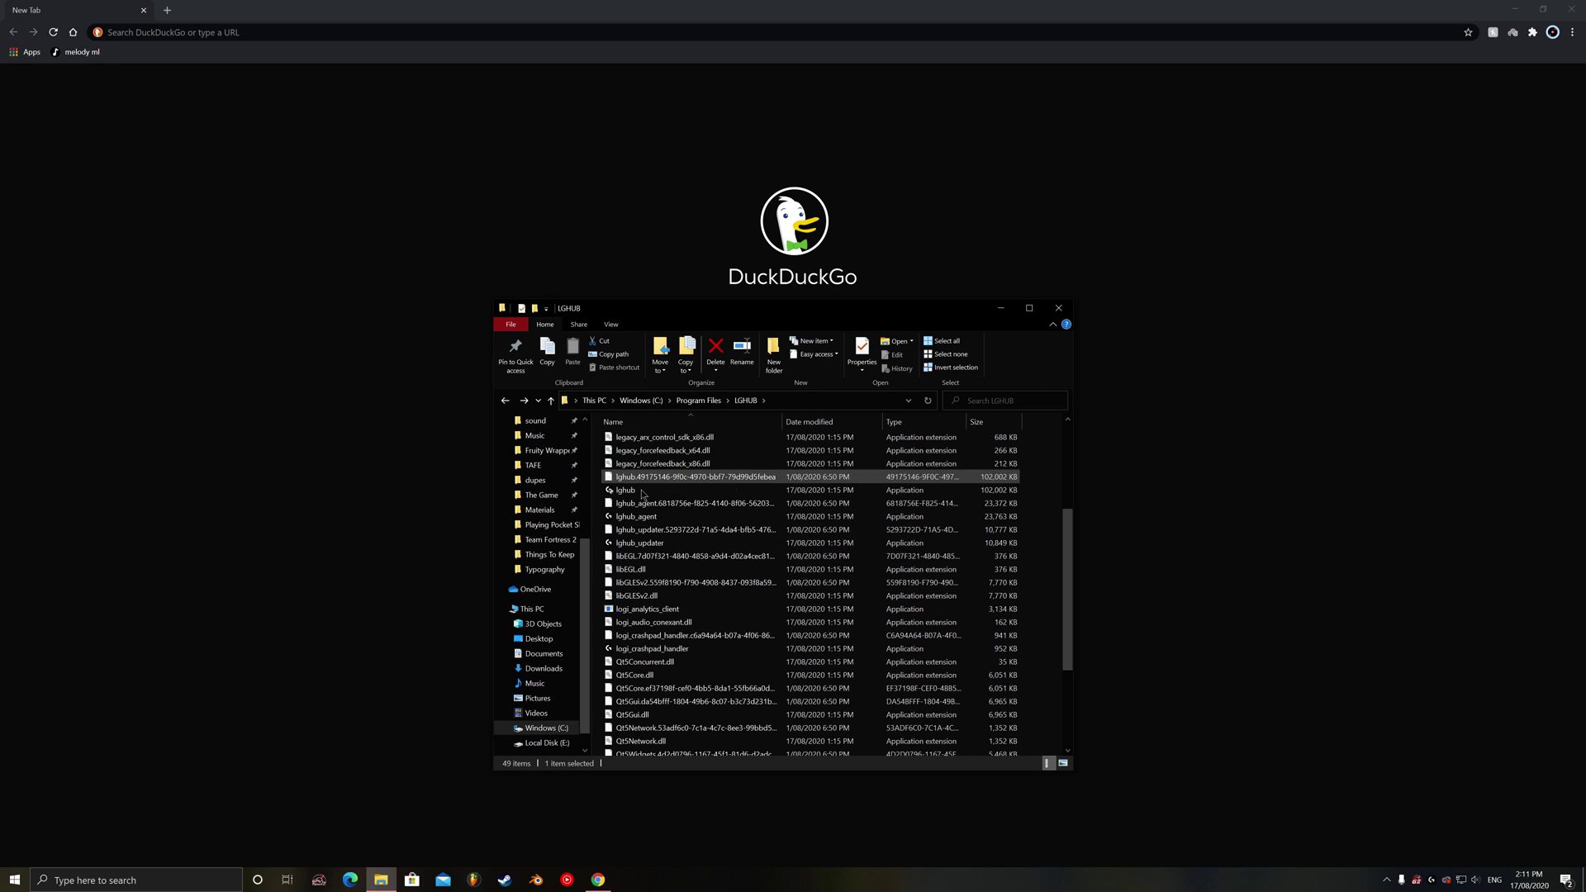
pyautogui.scroll(3, 628, 498)
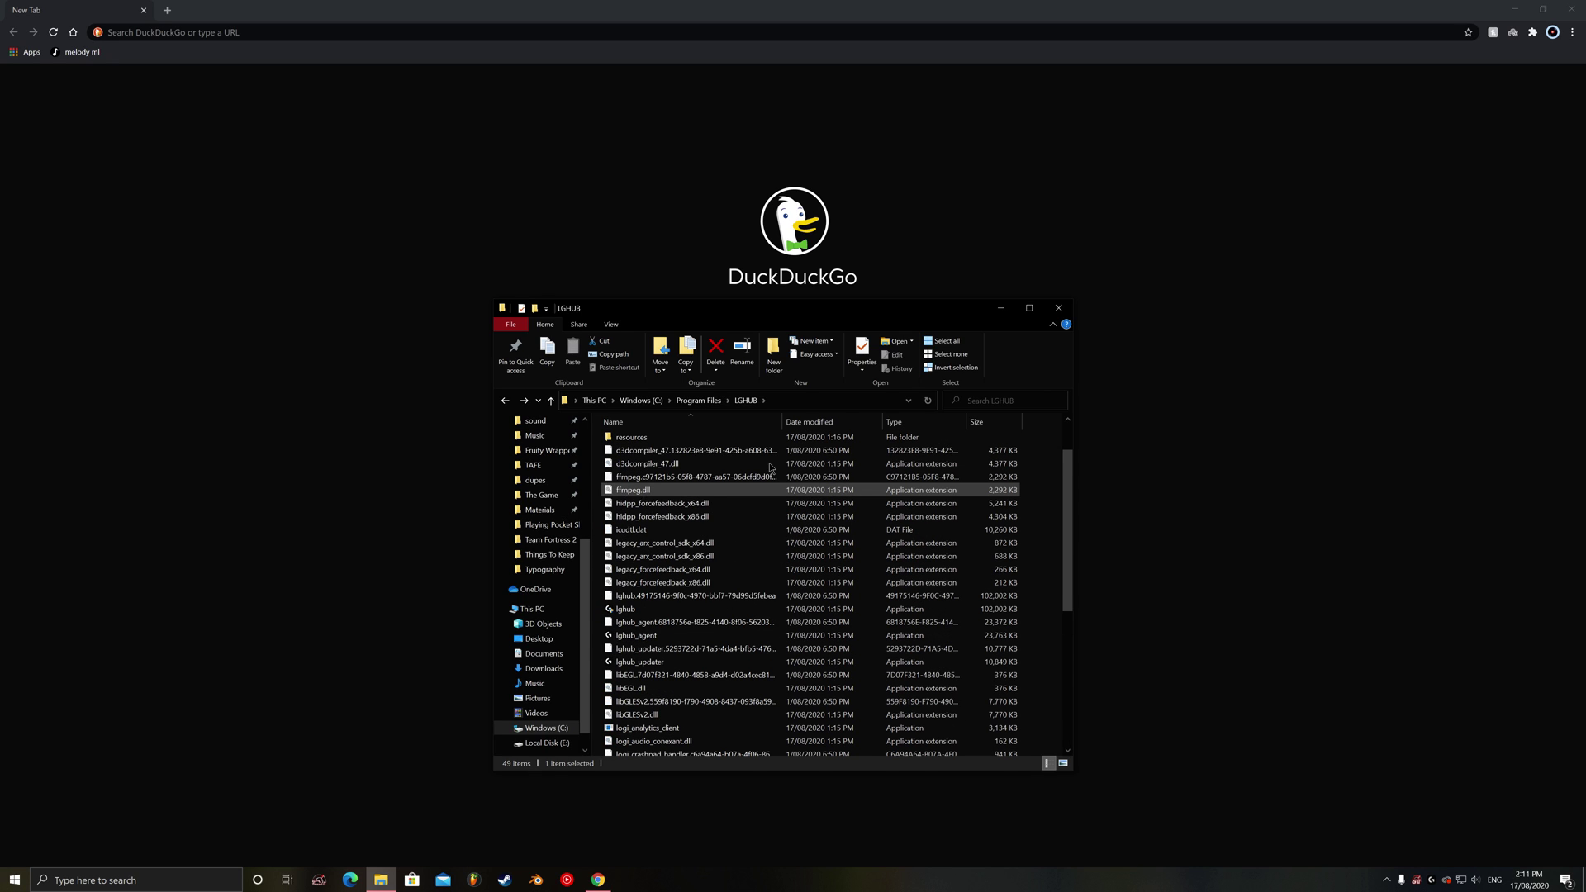